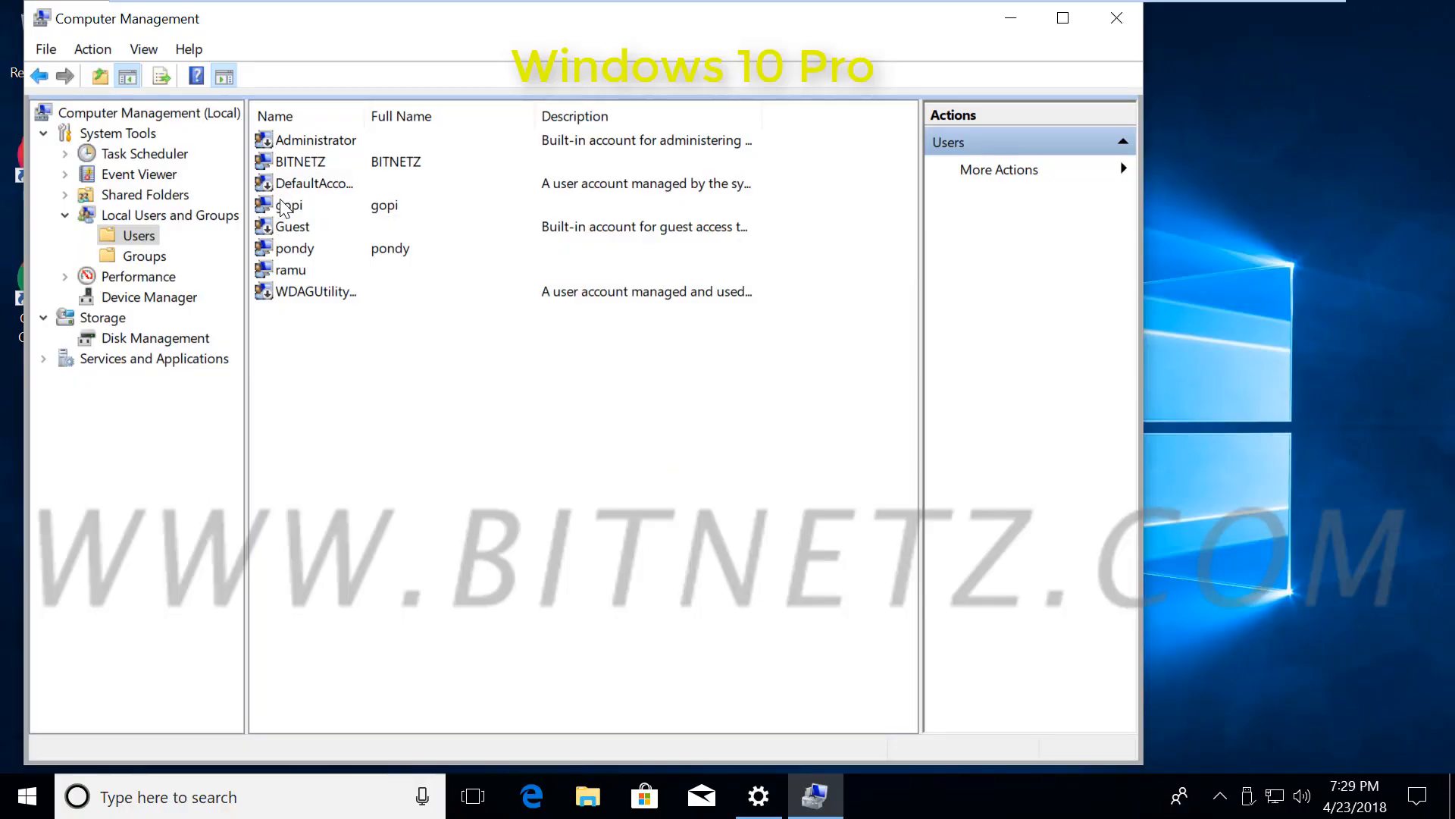
Open the Properties dialog of the local user account listed just below Guest
click(288, 250)
right_click(287, 248)
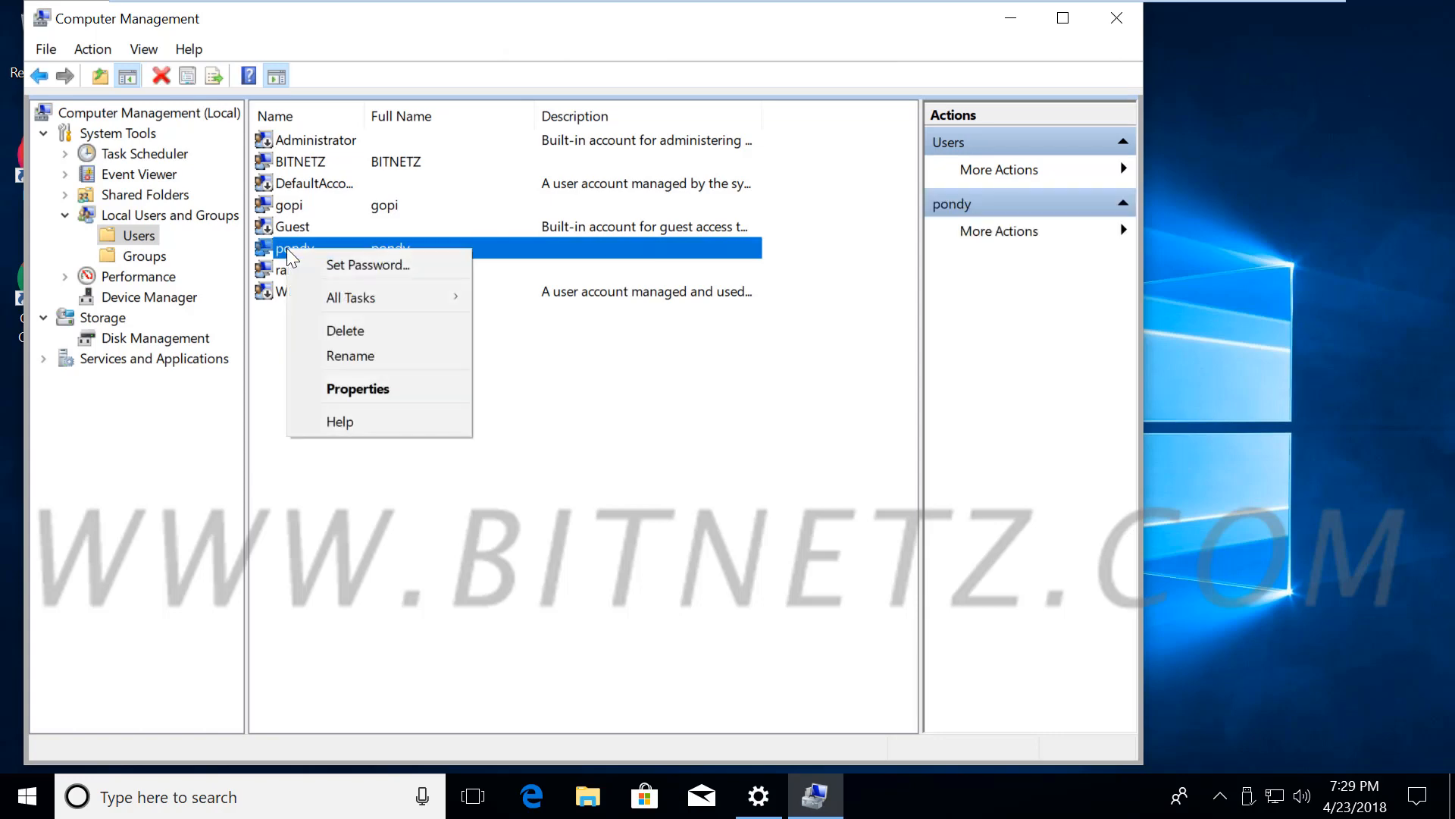
click(344, 385)
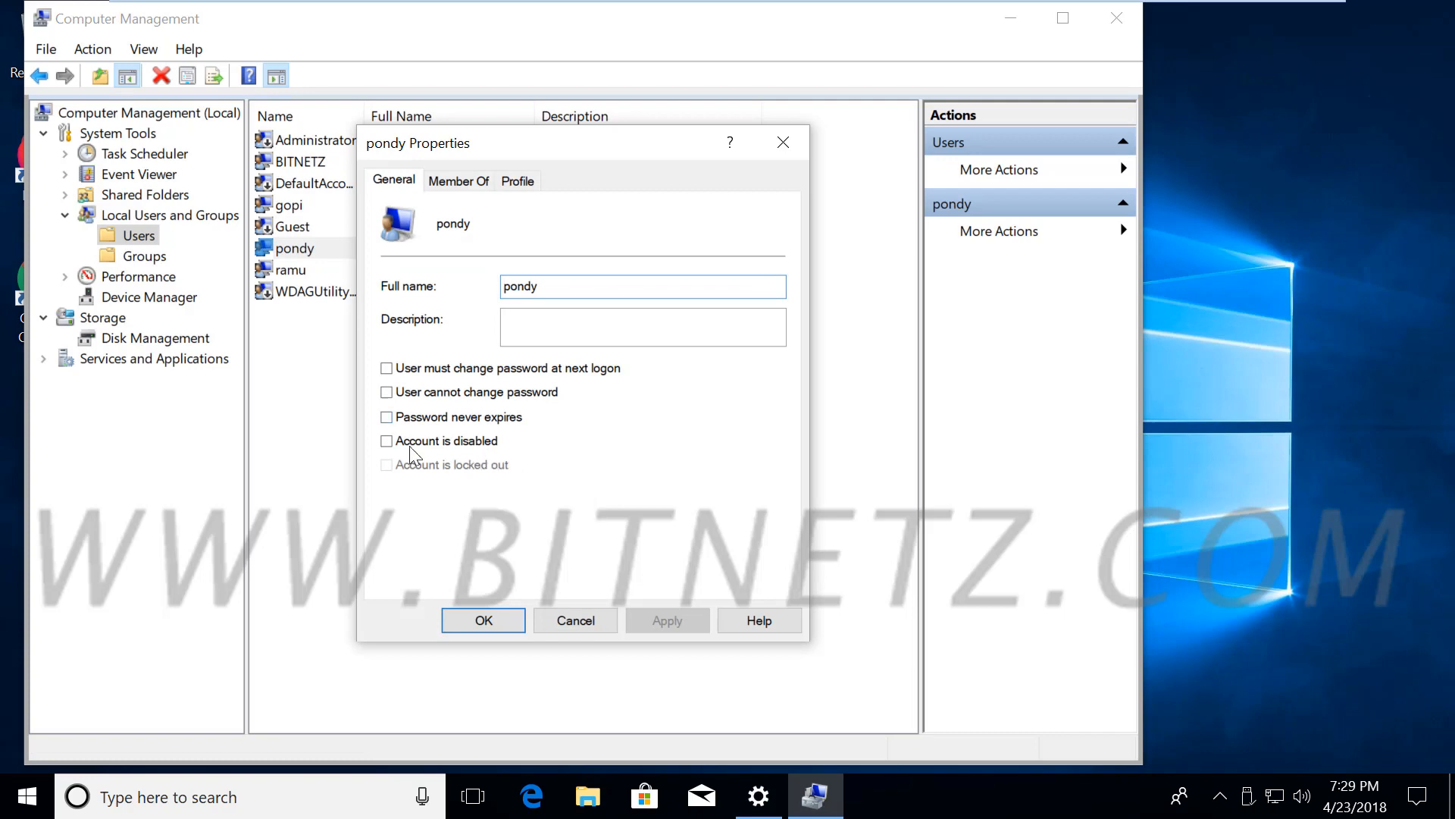
Tick 'Account is disabled', then mark up the dialog in ink with a 'month' note and box
click(387, 441)
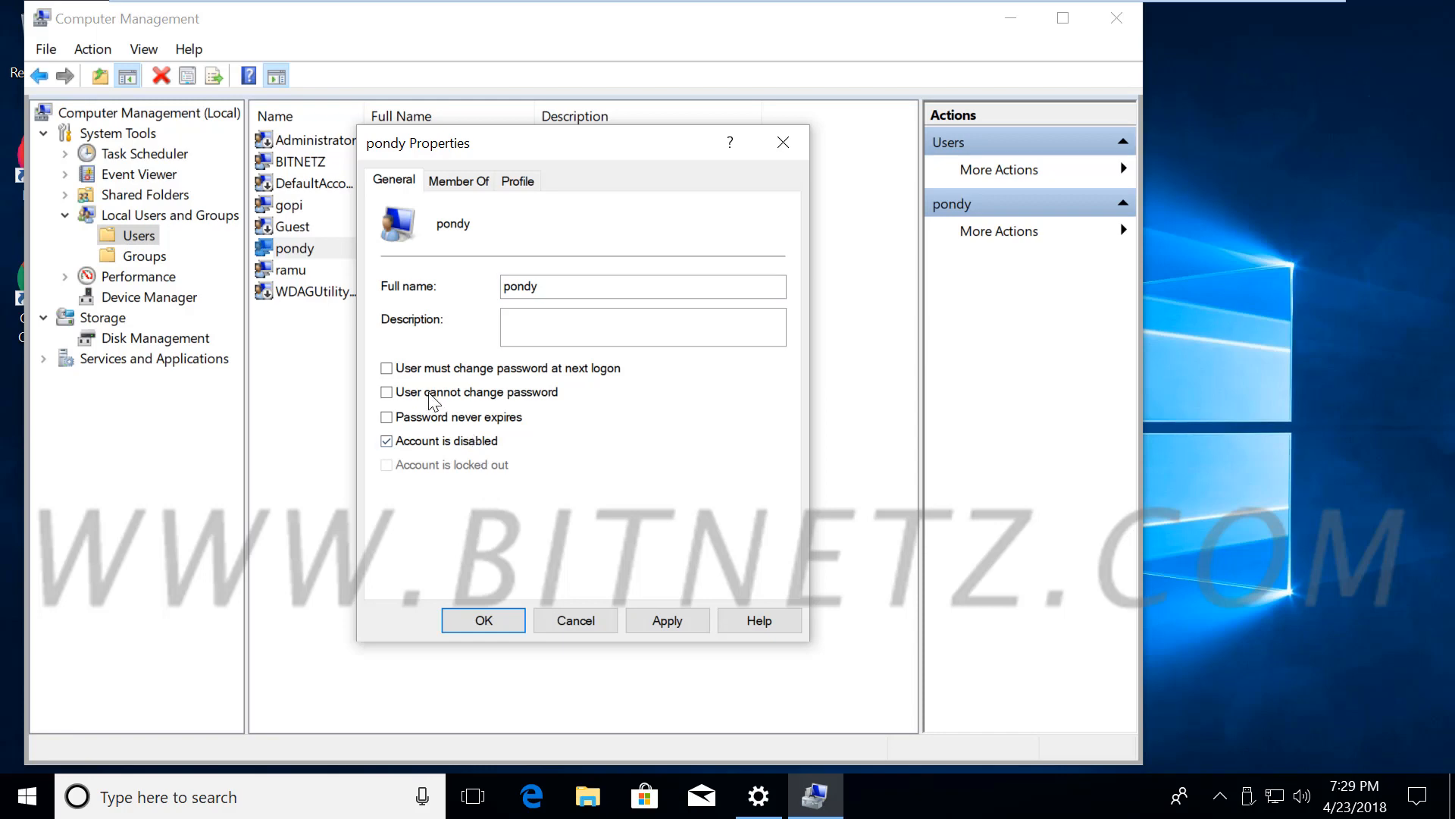
key(alt)
mouse_move(336, 247)
mouse_down()
mouse_move(379, 228)
mouse_move(758, 251)
mouse_move(777, 265)
mouse_move(843, 244)
mouse_move(870, 257)
mouse_up()
drag(891, 247, 947, 262)
mouse_move(940, 242)
mouse_down()
mouse_move(975, 238)
mouse_move(1001, 261)
mouse_up()
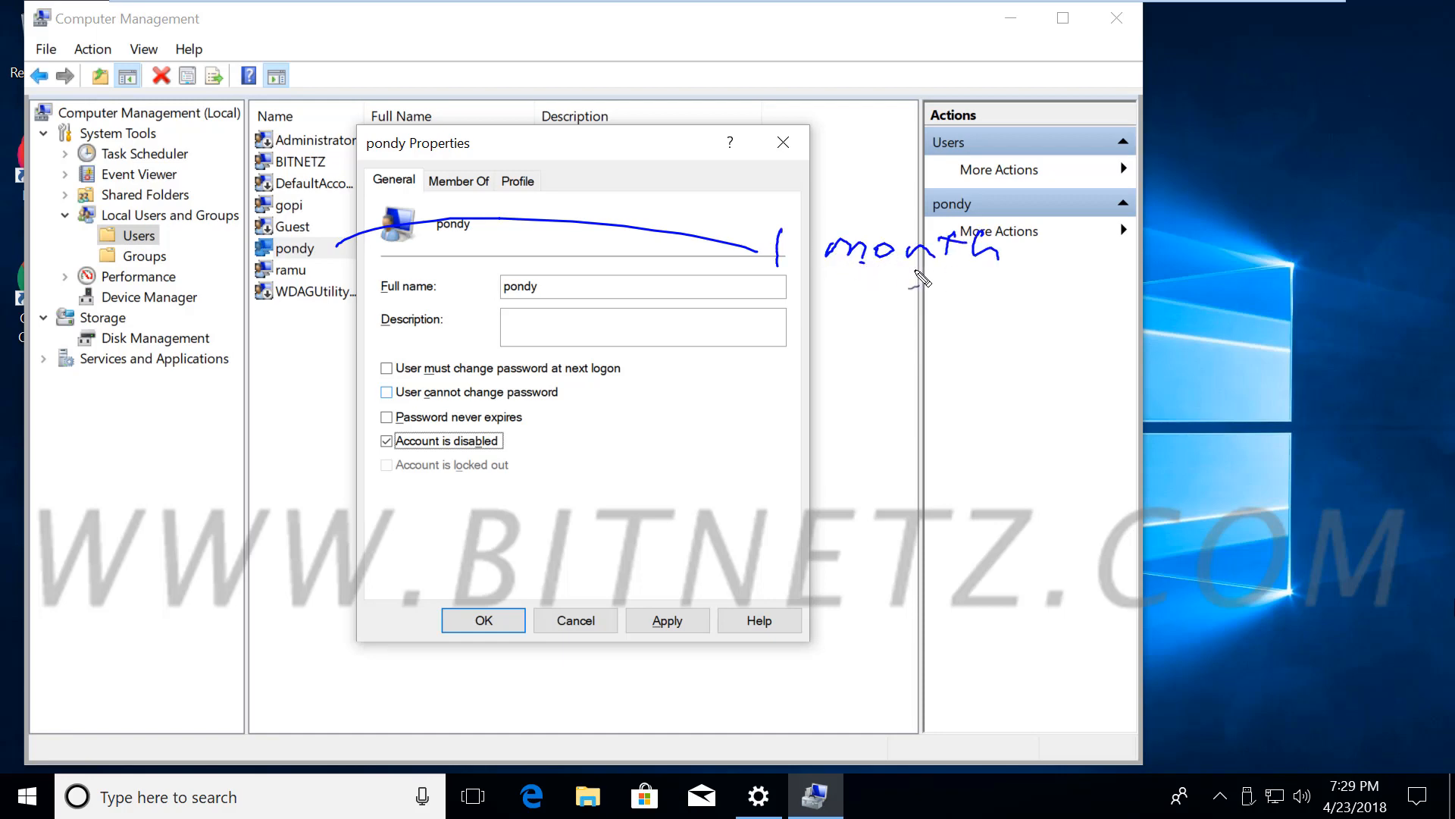
drag(862, 267, 986, 283)
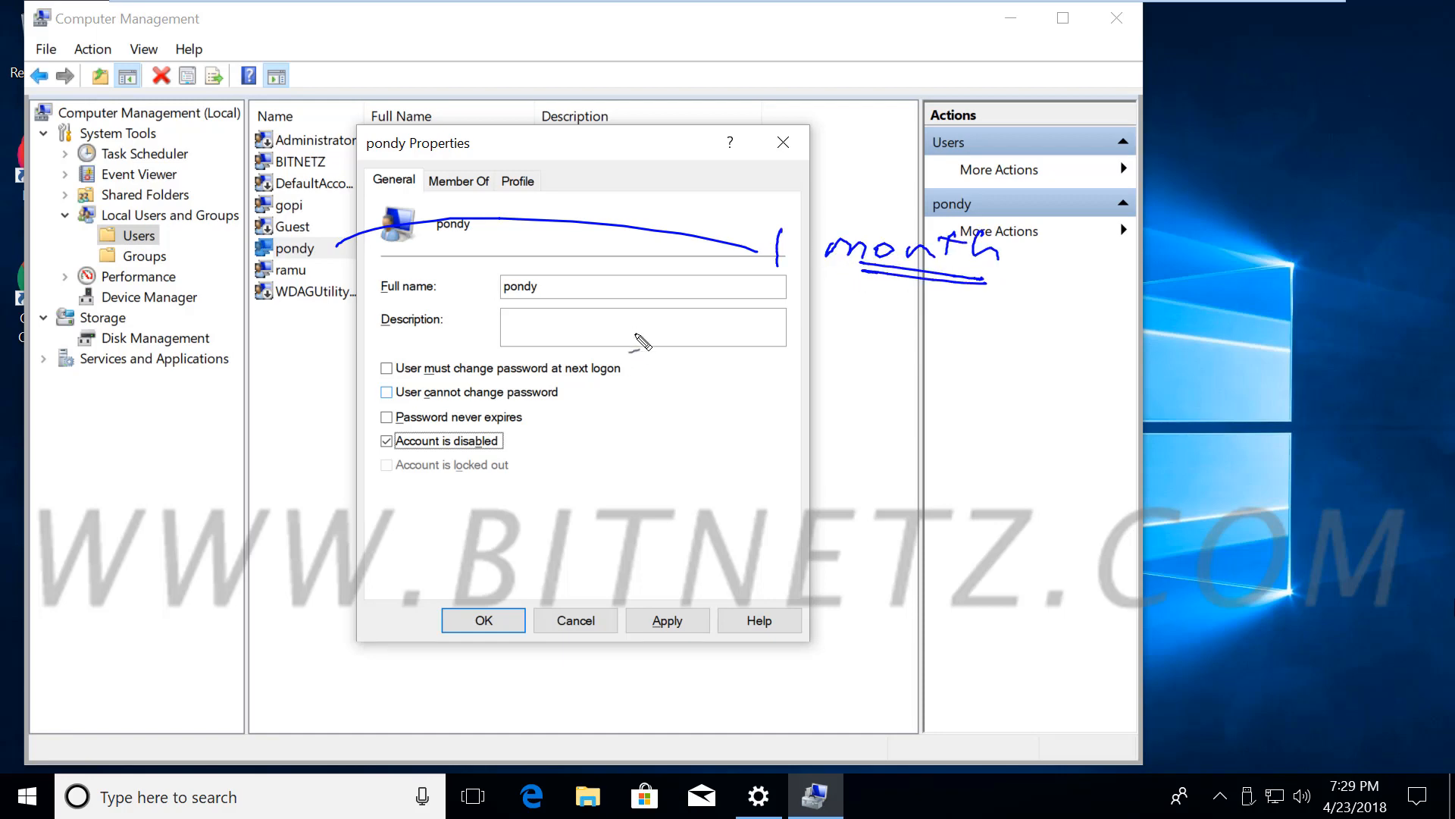
mouse_move(317, 247)
mouse_down()
mouse_move(324, 262)
mouse_move(230, 388)
mouse_move(199, 393)
mouse_move(226, 485)
mouse_move(246, 440)
mouse_move(216, 459)
mouse_move(254, 390)
mouse_move(208, 376)
mouse_move(148, 398)
mouse_move(228, 509)
mouse_move(304, 486)
mouse_move(272, 429)
mouse_up()
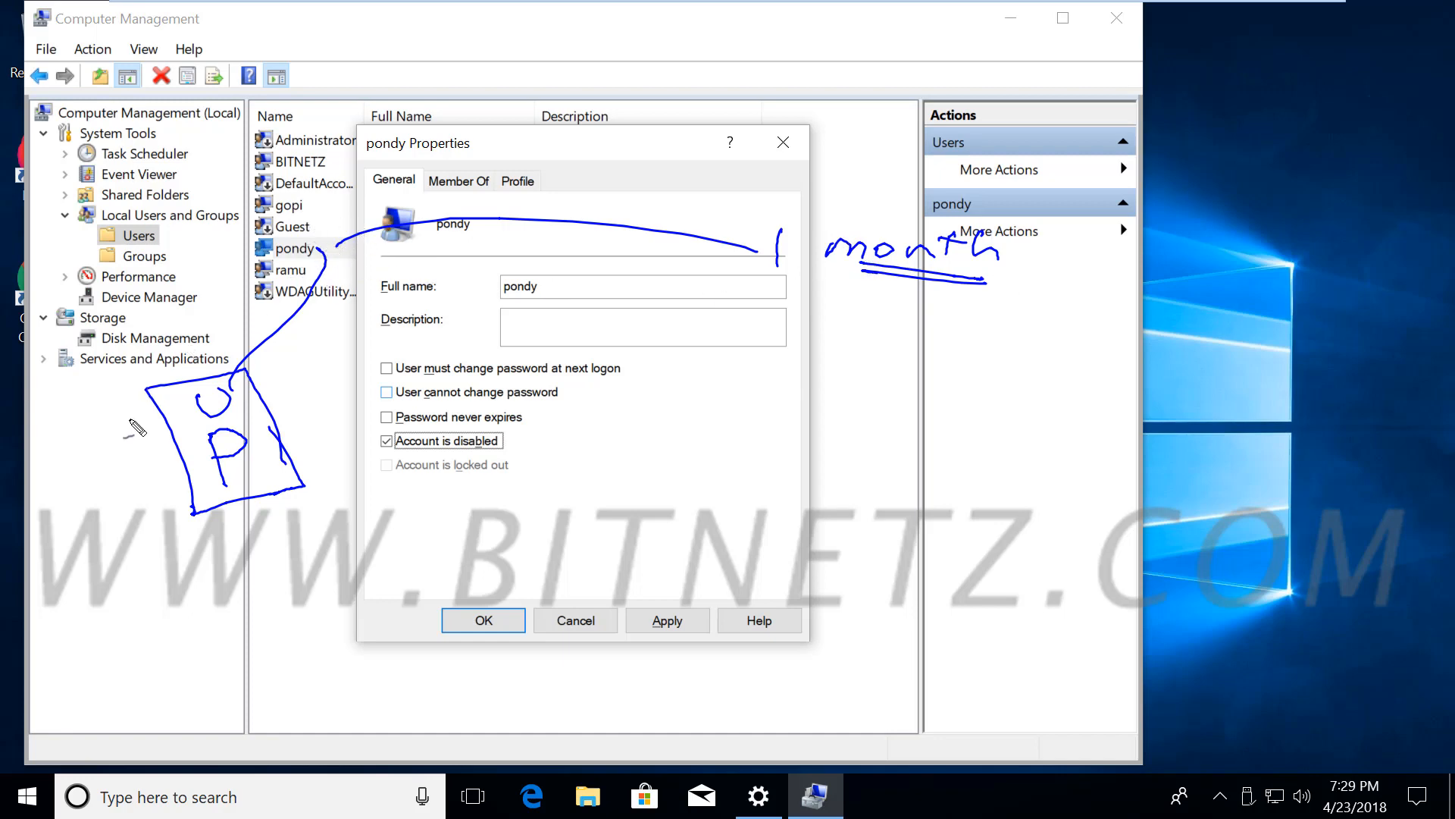
Add ink marks (stick figure, circled '1 month' note, underlines, arrow), then clear all annotations
mouse_move(131, 424)
mouse_down()
mouse_move(114, 425)
mouse_move(121, 467)
mouse_move(144, 493)
mouse_move(161, 461)
mouse_up()
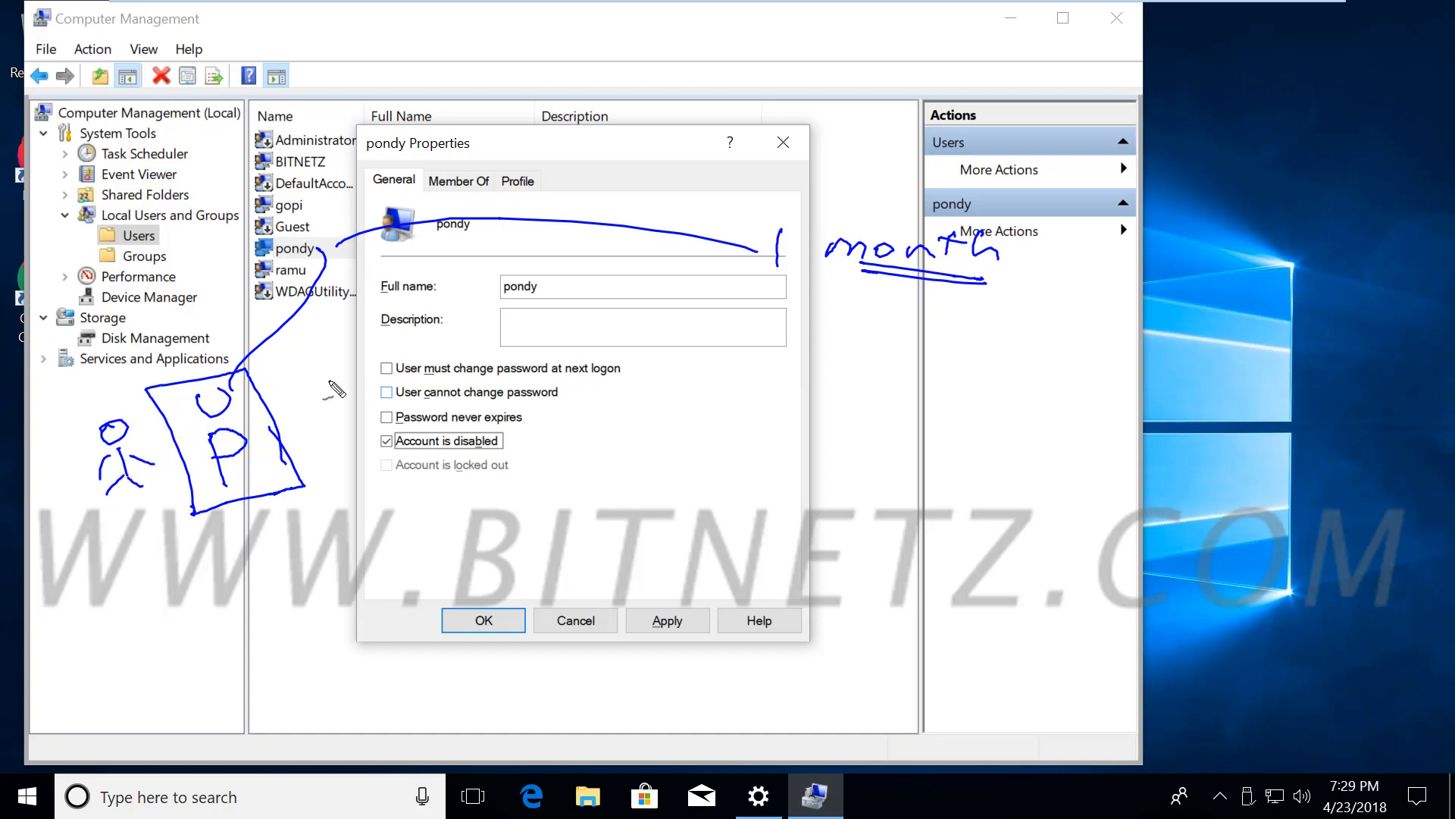
mouse_move(1031, 307)
mouse_down()
mouse_move(887, 312)
mouse_move(1098, 282)
mouse_move(925, 315)
mouse_up()
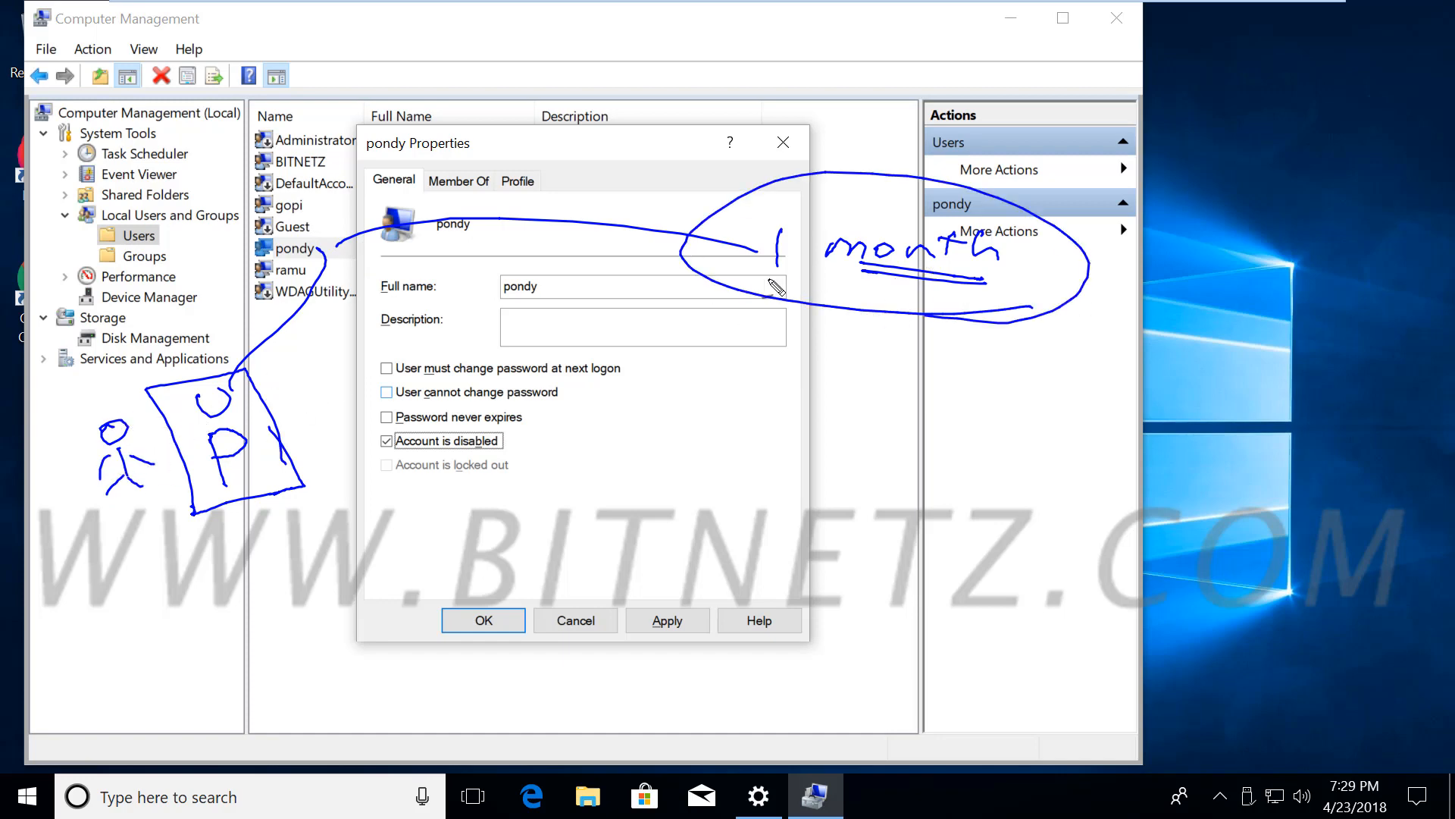
drag(368, 452, 562, 462)
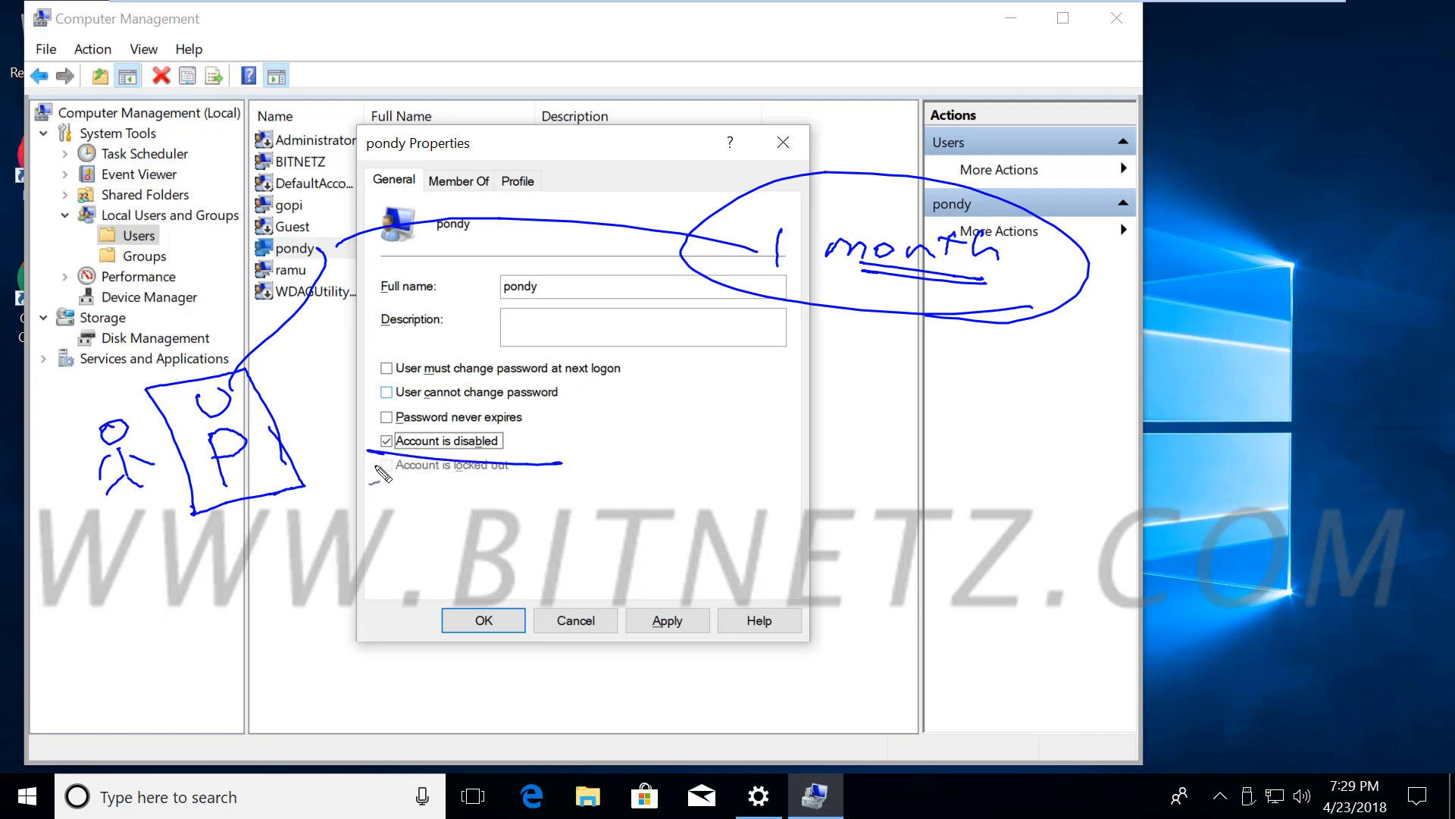
drag(336, 459, 597, 470)
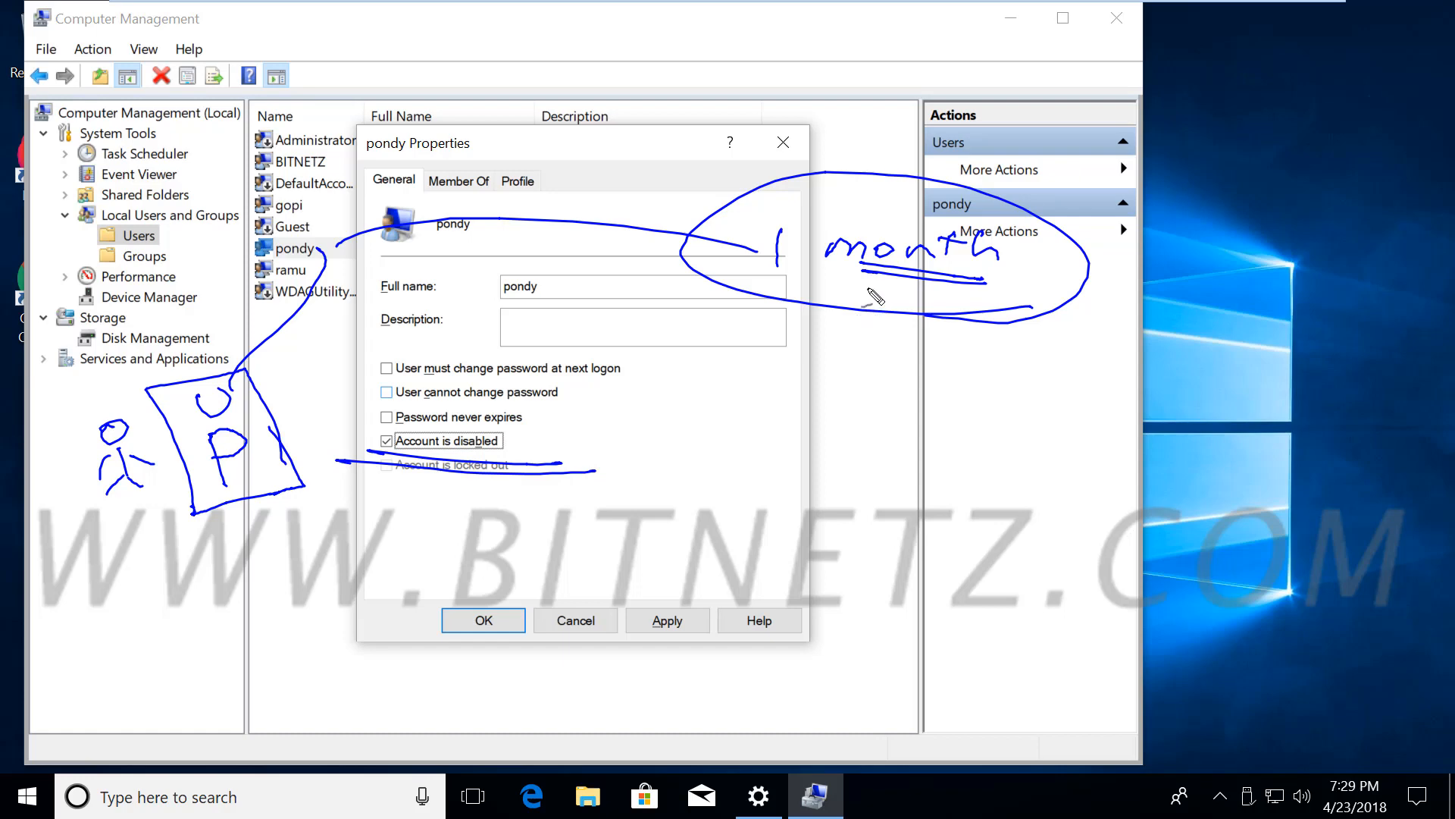
drag(867, 286, 740, 401)
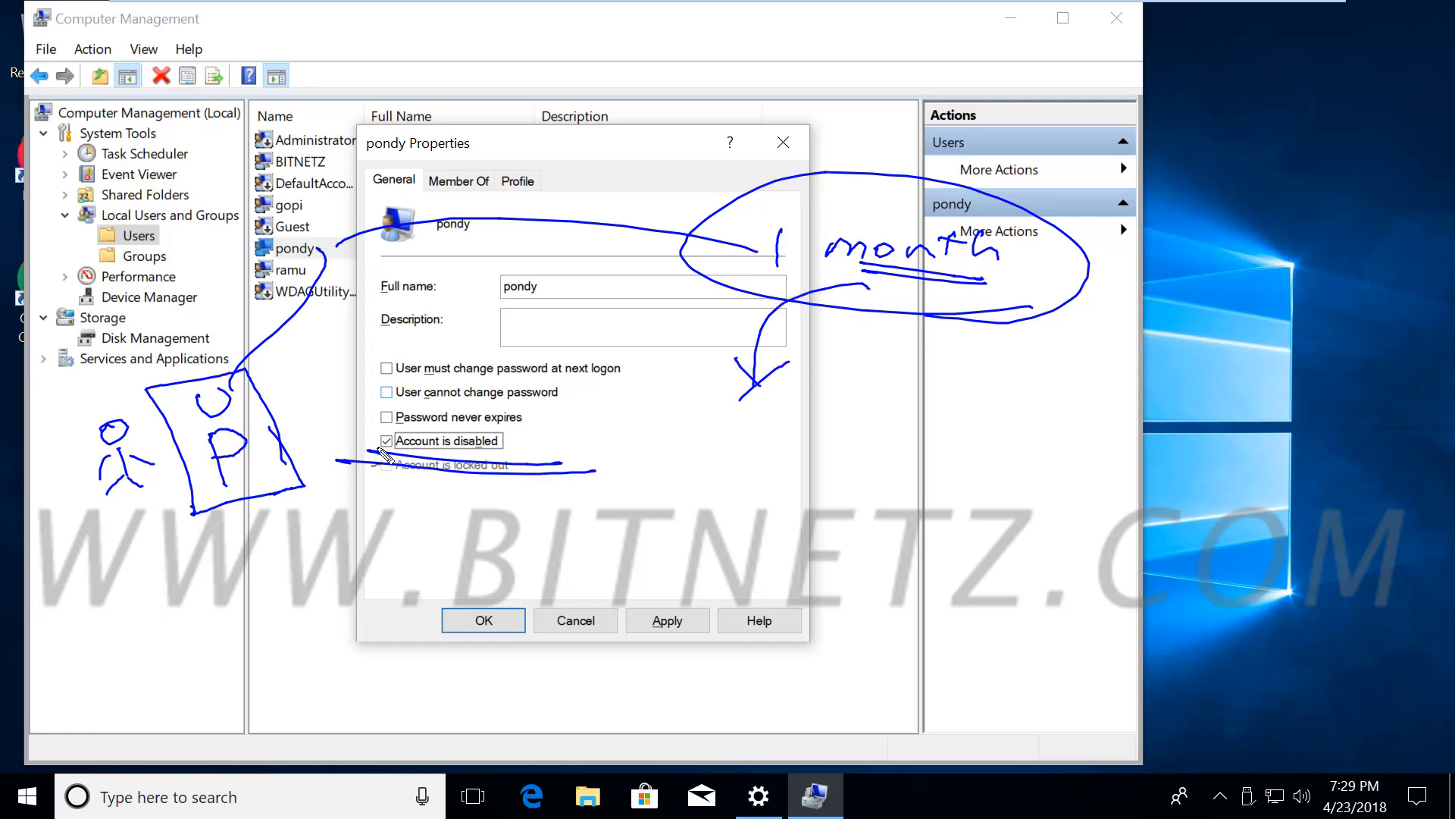
mouse_move(343, 439)
mouse_down()
mouse_move(333, 447)
mouse_move(599, 455)
mouse_move(339, 460)
mouse_up()
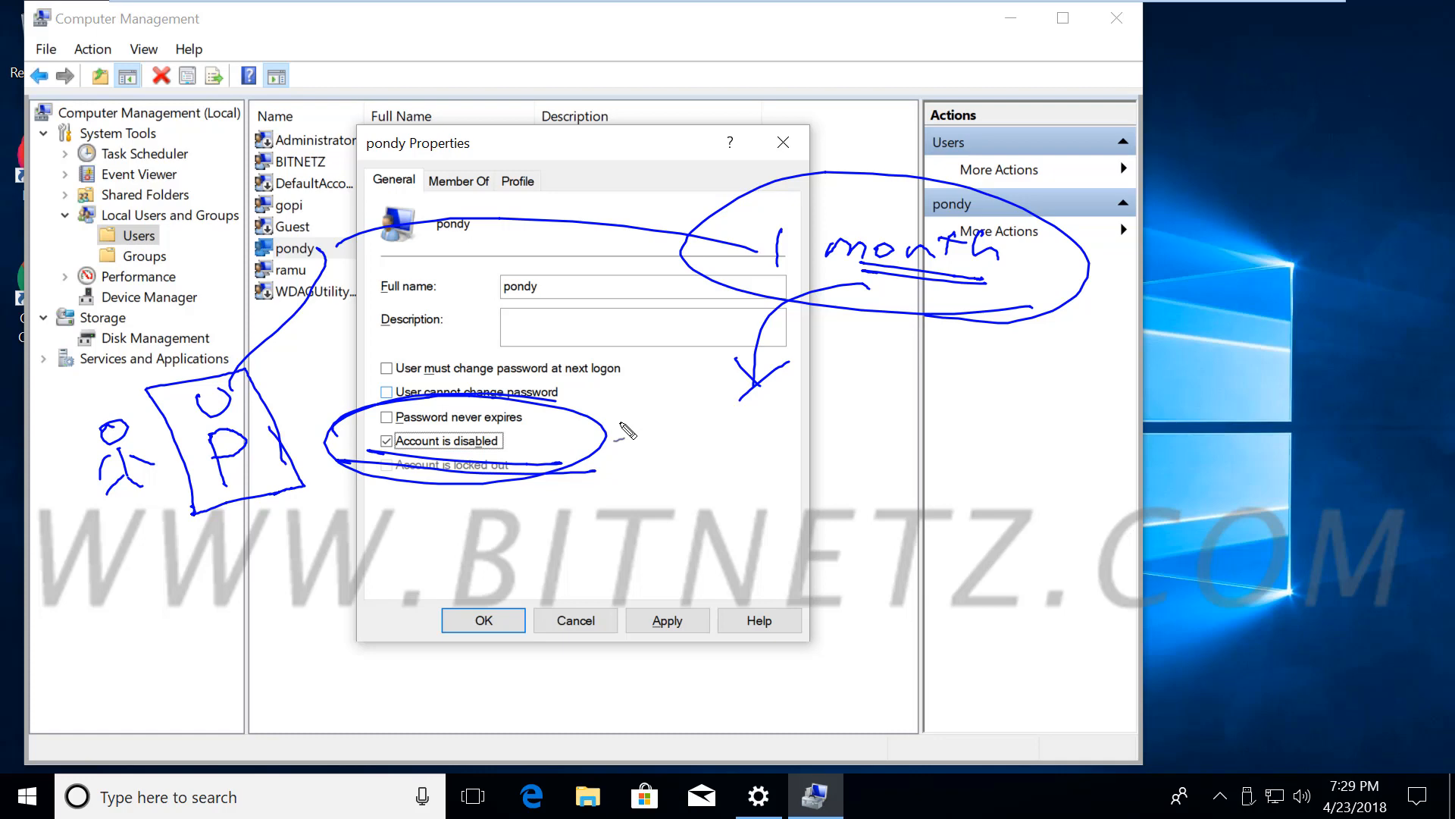
key(Escape)
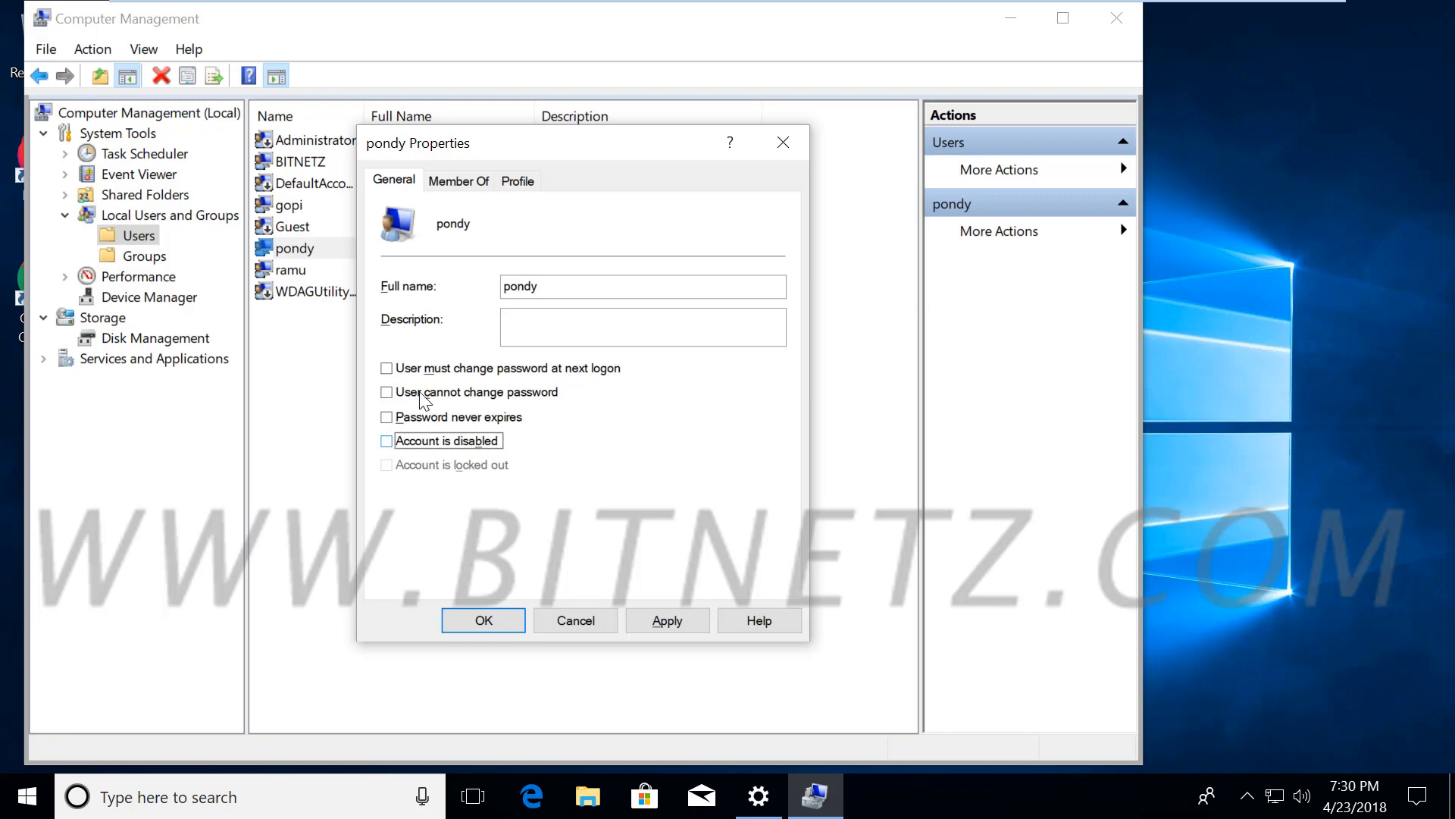
Check the account's Member Of groups, then switch to its empty Profile settings
click(468, 186)
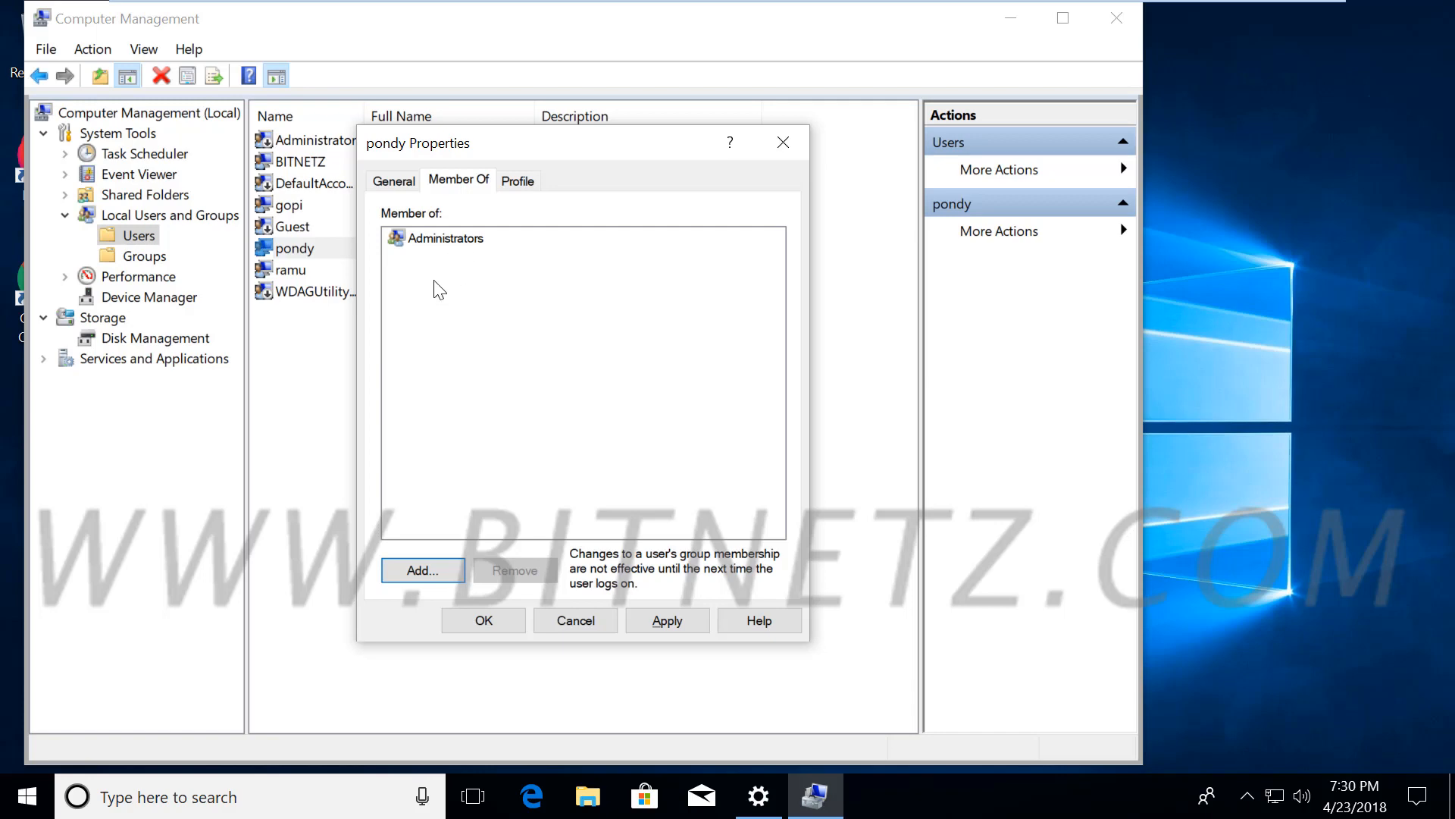
click(519, 182)
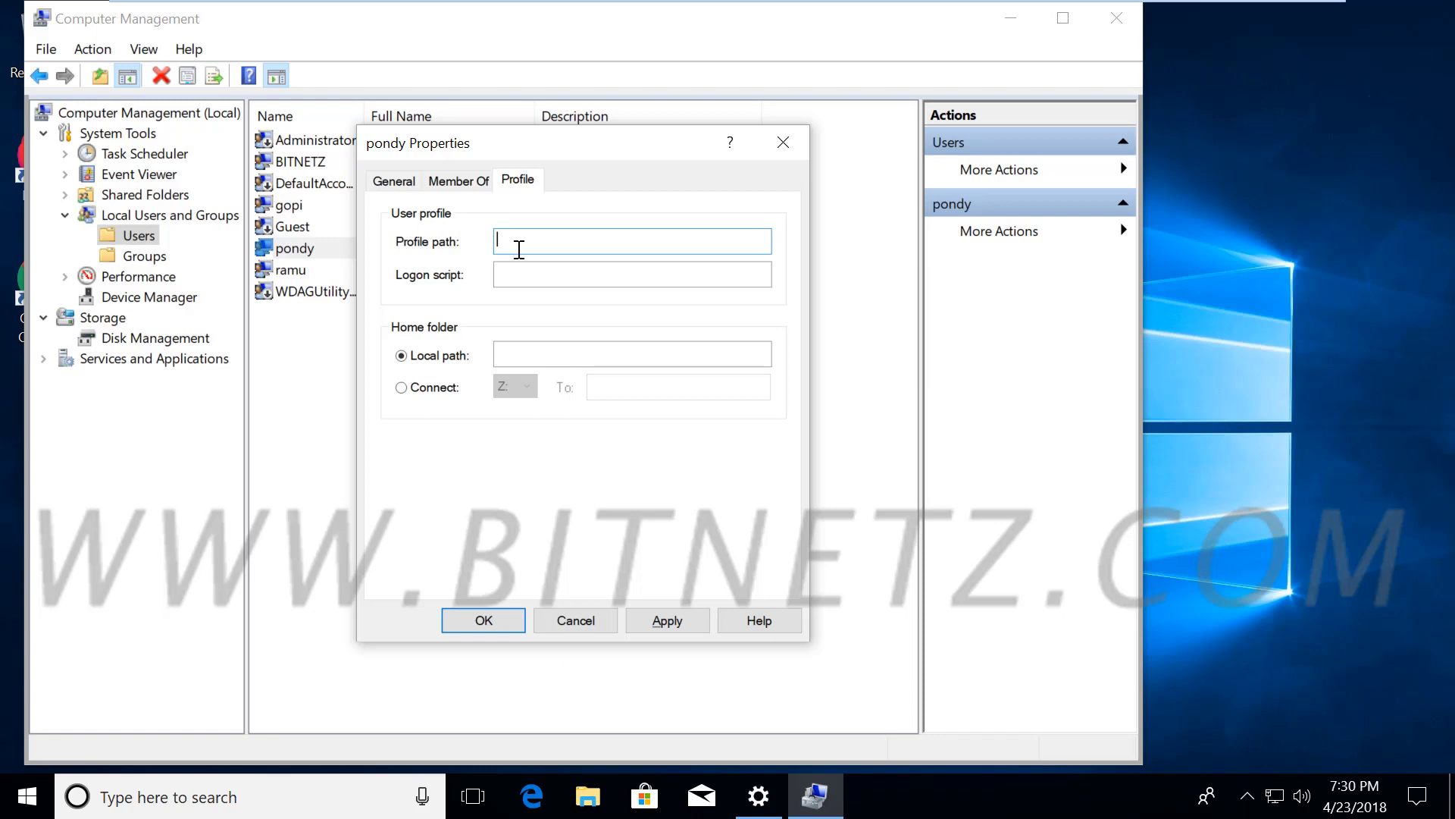
Ink an example network profile path over the Profile tab, clear it, and close with OK
key(alt)
mouse_move(506, 250)
mouse_down()
mouse_move(496, 226)
mouse_move(507, 249)
mouse_move(505, 225)
mouse_move(651, 257)
mouse_move(743, 241)
mouse_move(756, 208)
mouse_move(858, 241)
mouse_move(948, 228)
mouse_move(934, 249)
mouse_up()
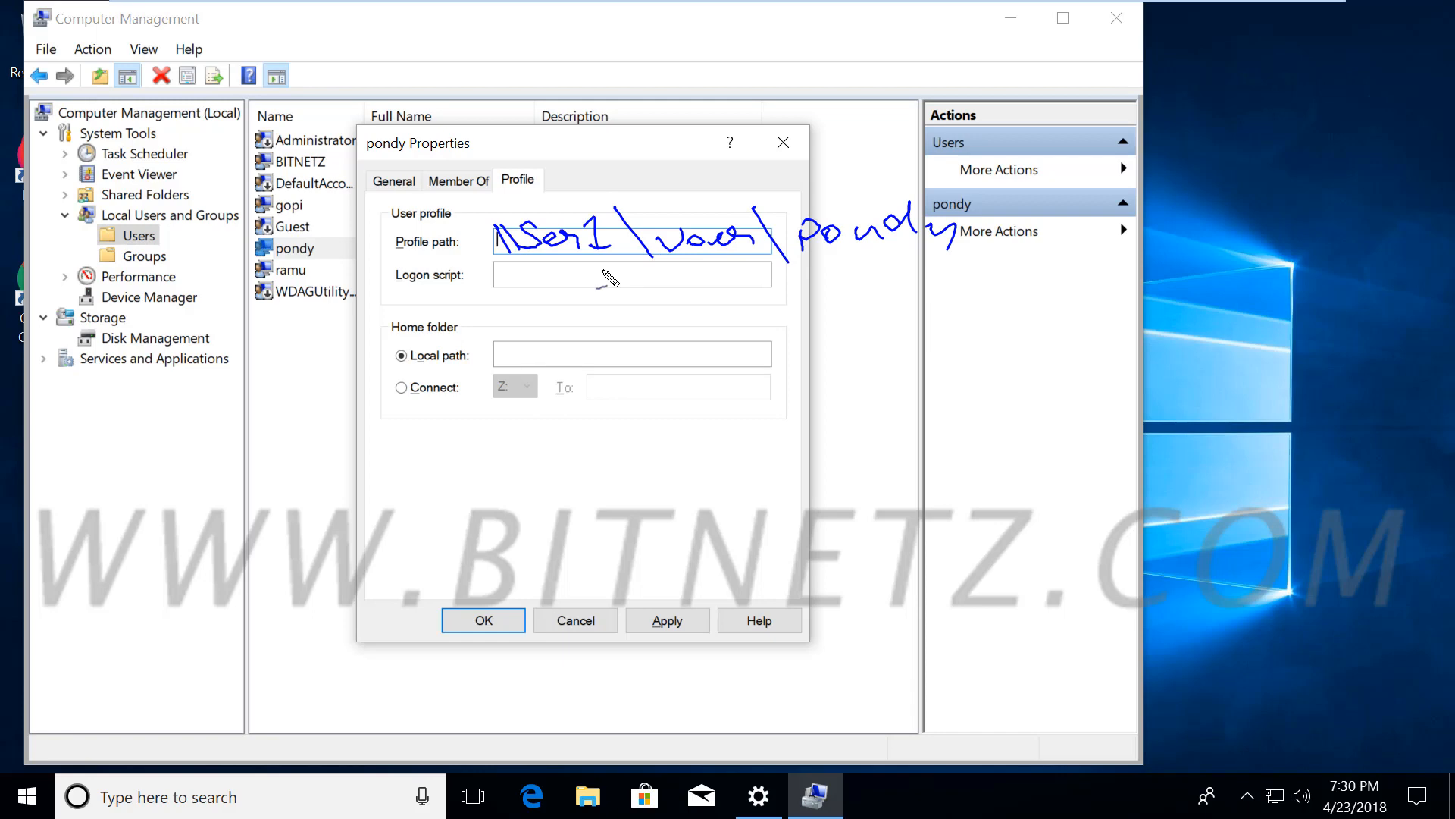
mouse_move(1063, 244)
mouse_down()
mouse_move(823, 74)
mouse_move(504, 156)
mouse_up()
mouse_move(528, 205)
mouse_down()
mouse_move(877, 120)
mouse_move(1081, 345)
mouse_move(1069, 356)
mouse_up()
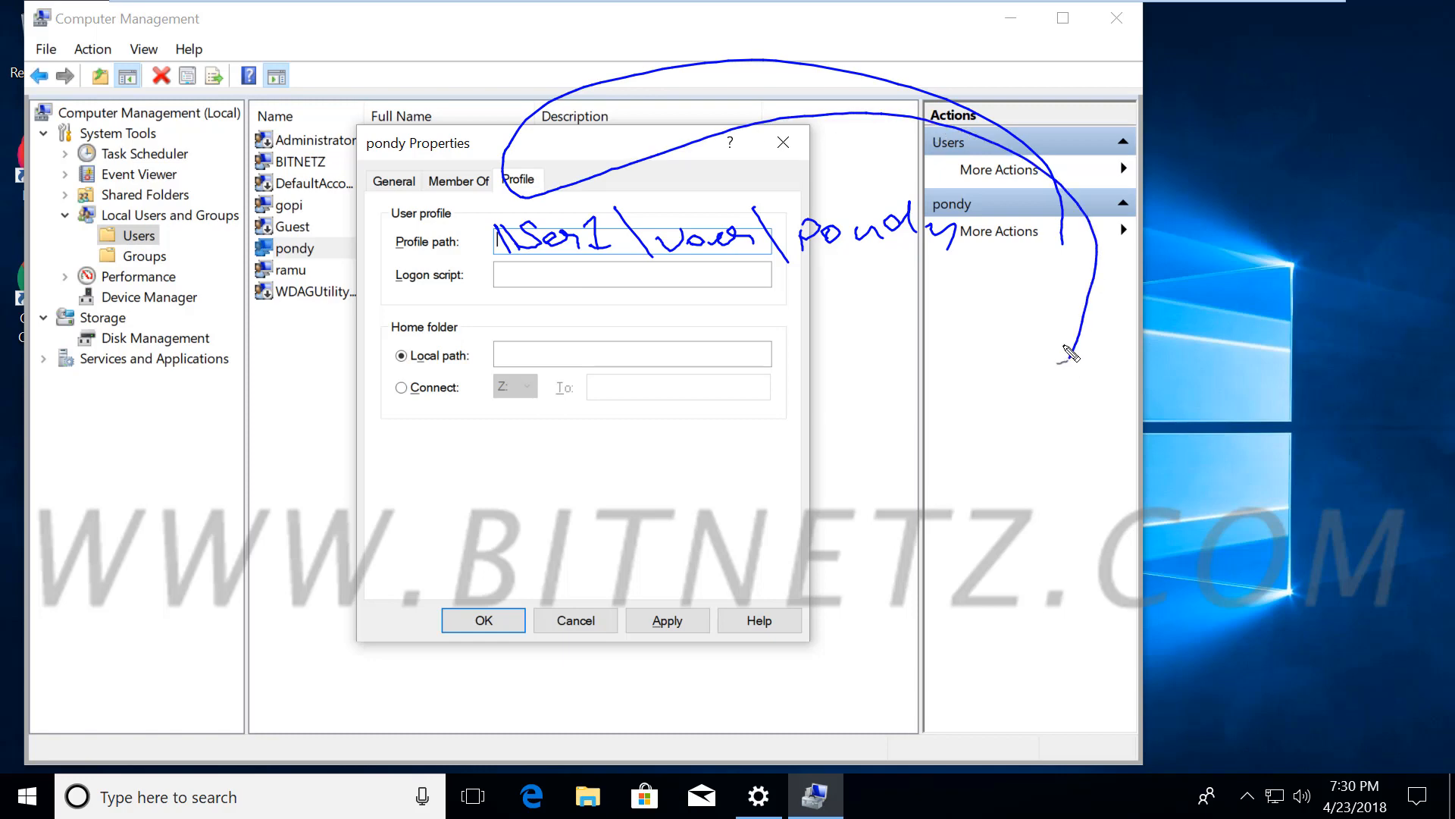
key(Escape)
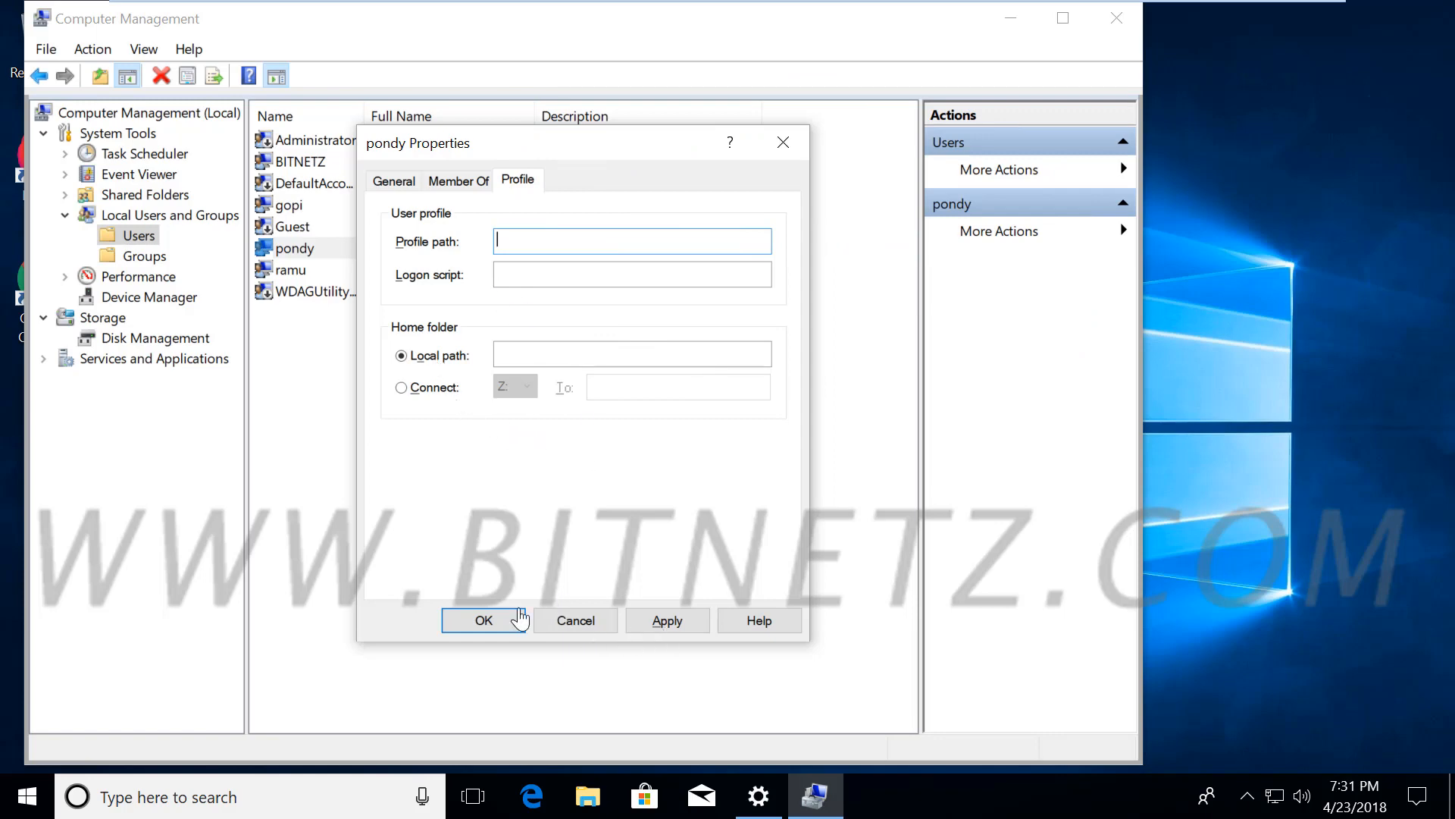
click(474, 621)
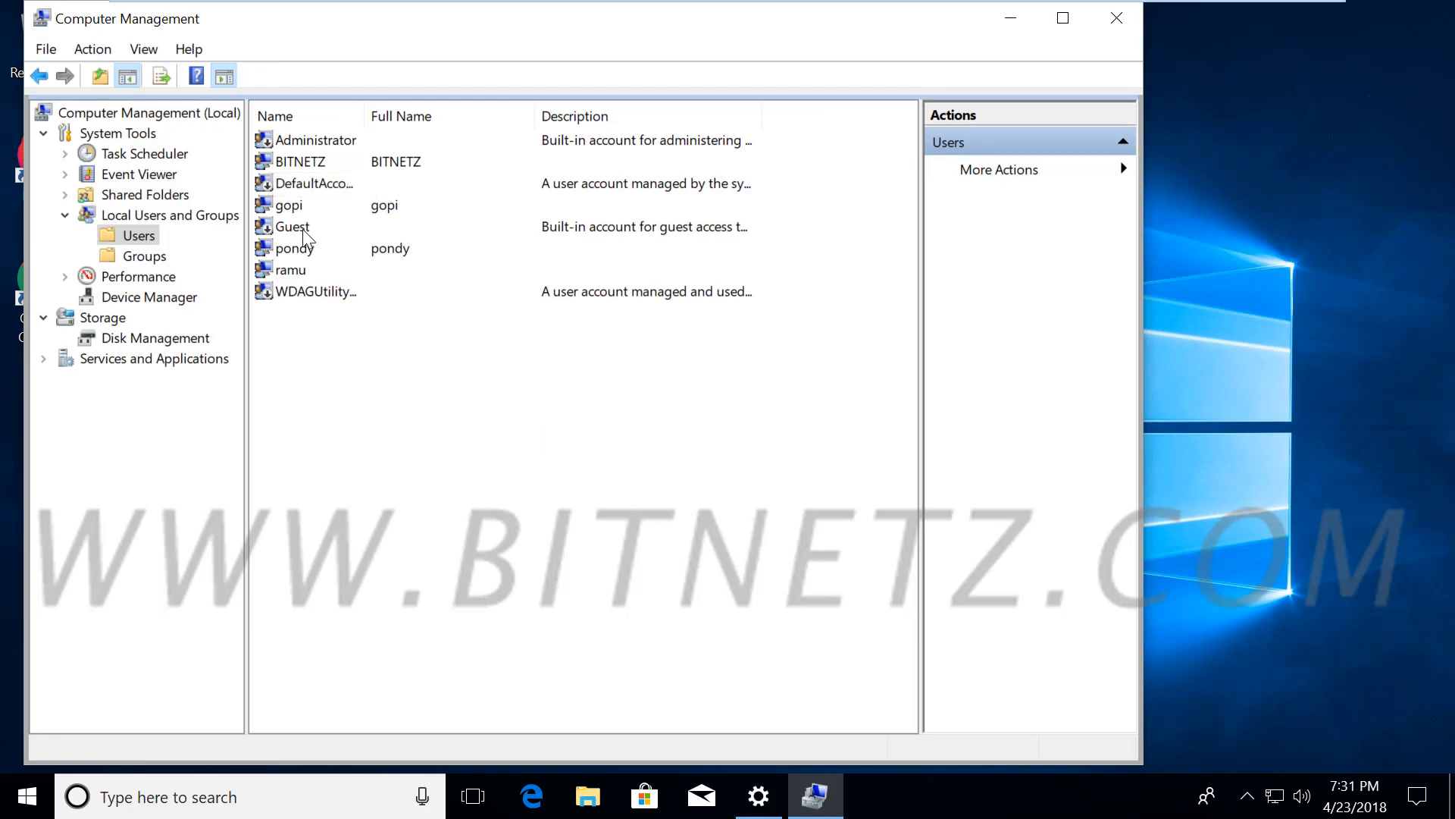
Reopen the user's Properties, cancel without changes, and exit Computer Management
right_click(289, 239)
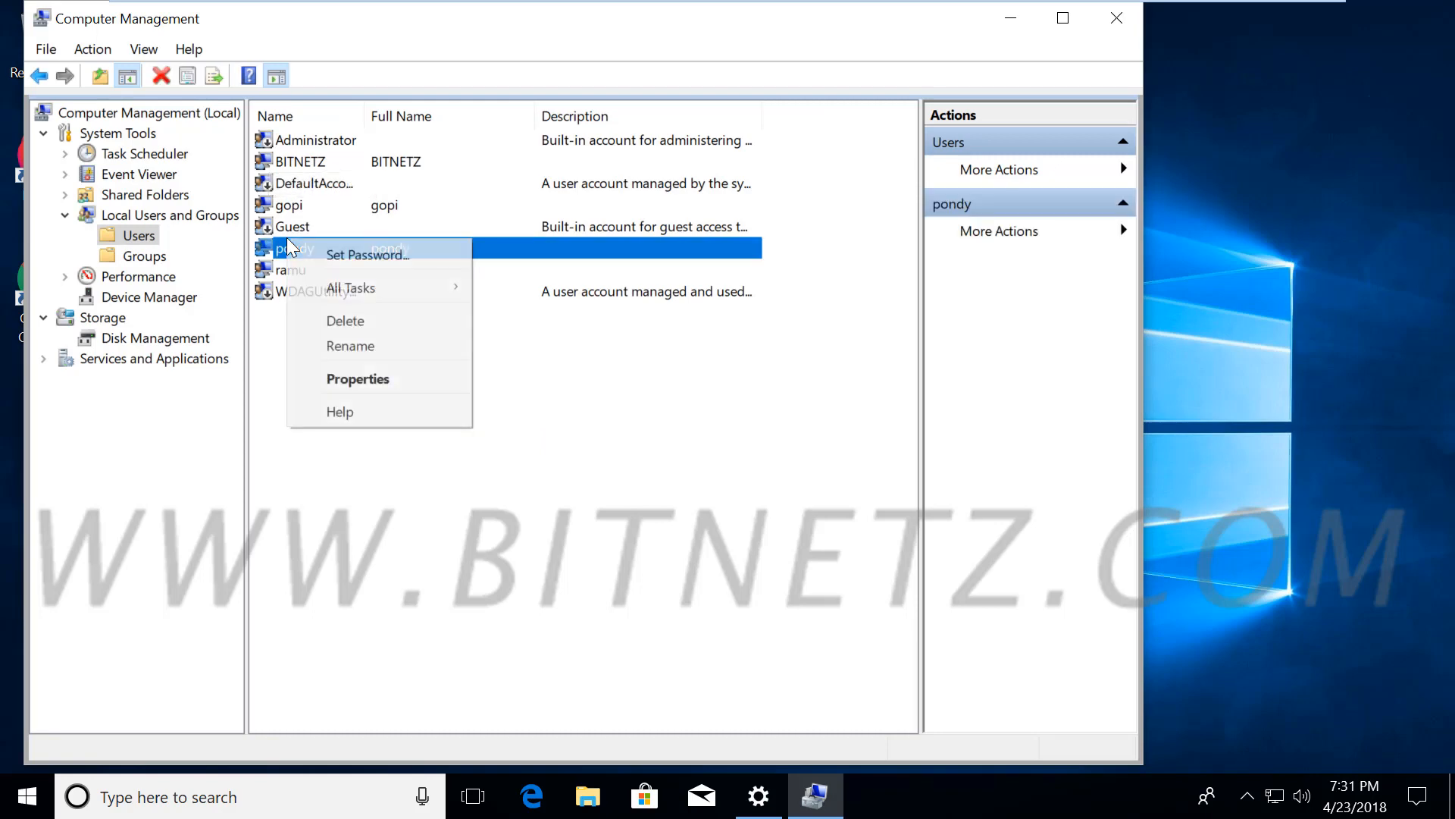
click(391, 380)
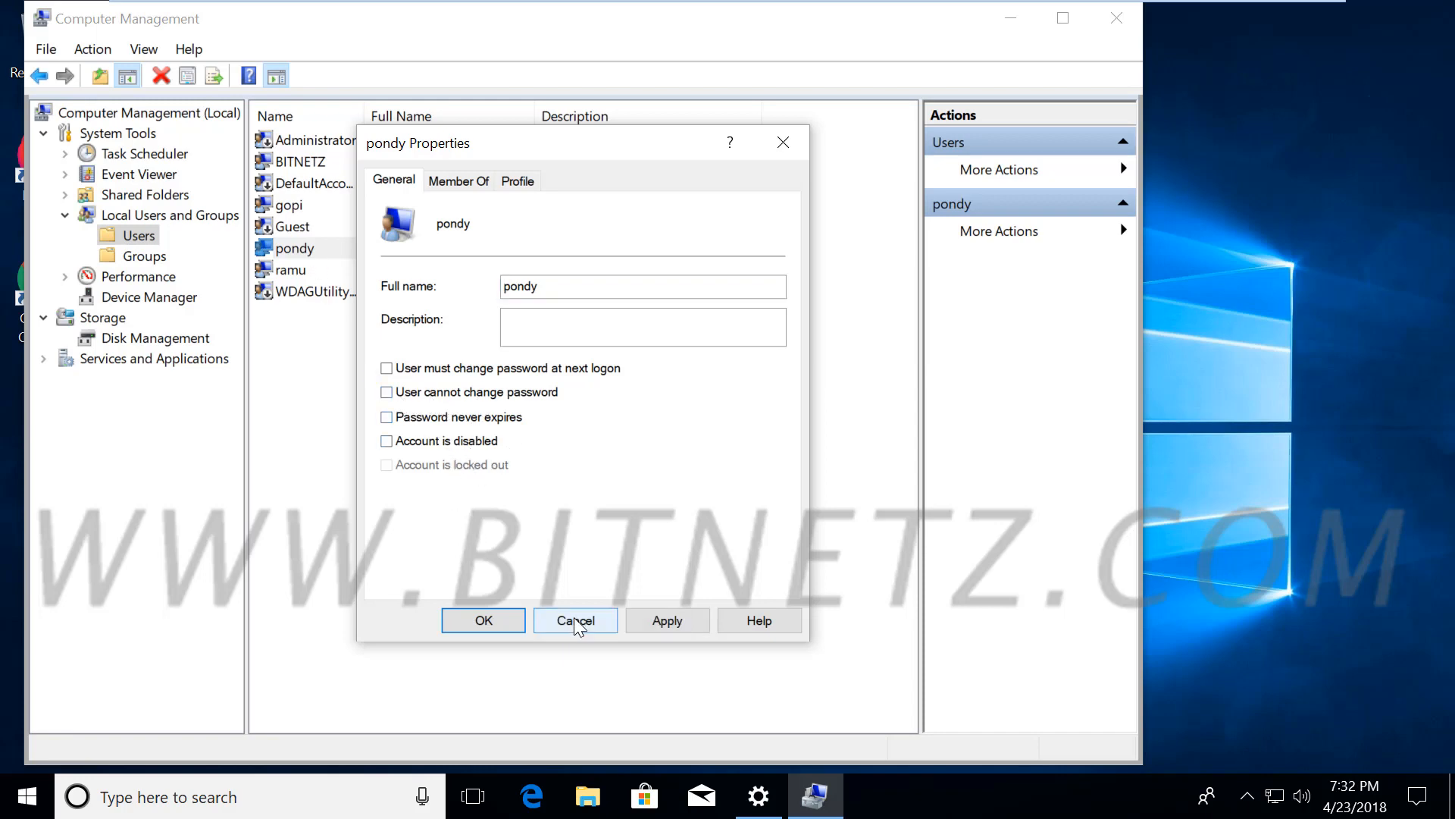
click(575, 620)
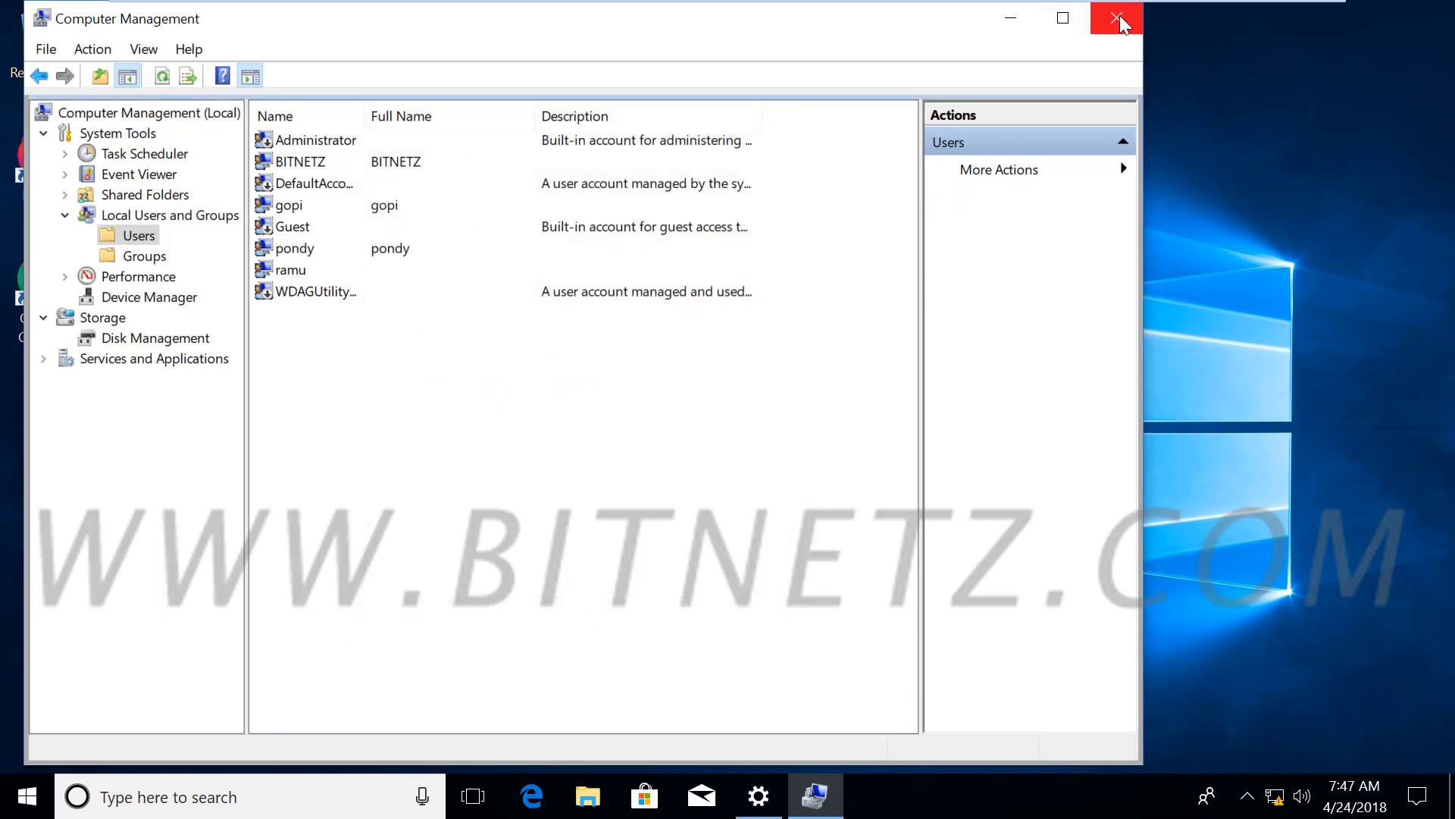
click(1118, 18)
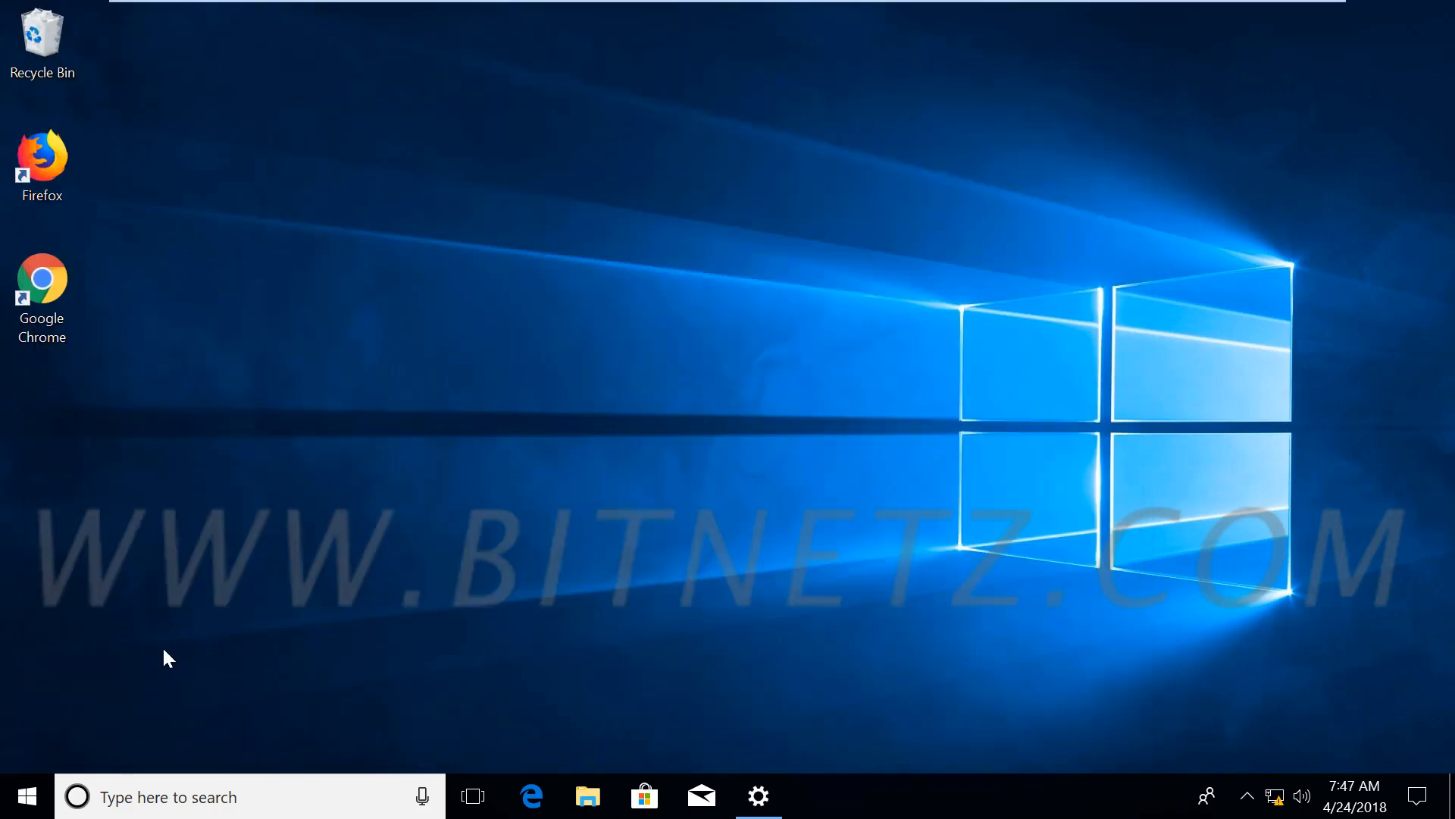
Go to Settings > Accounts > Sign-in options and choose Change under Password
click(27, 796)
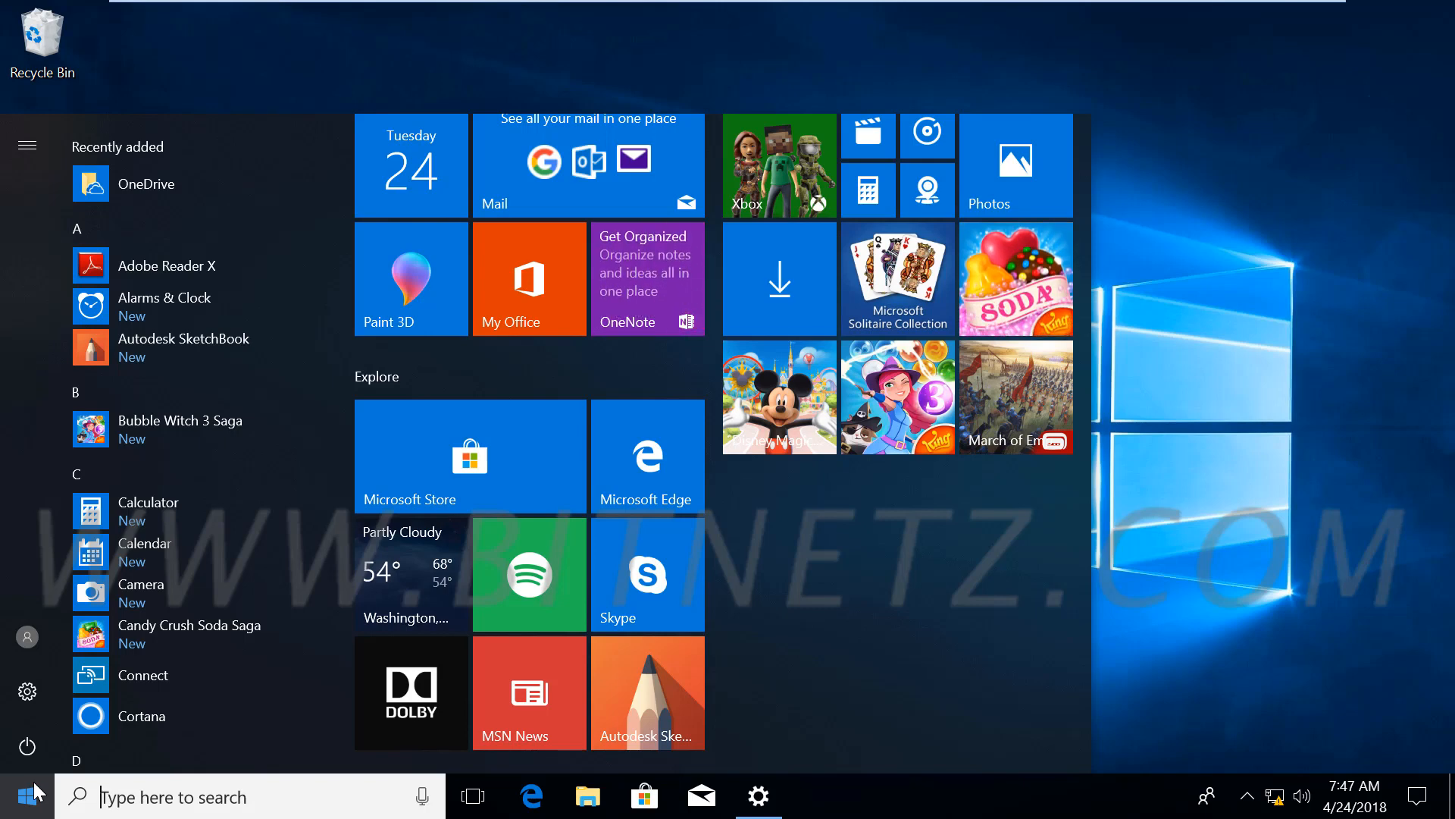
click(27, 691)
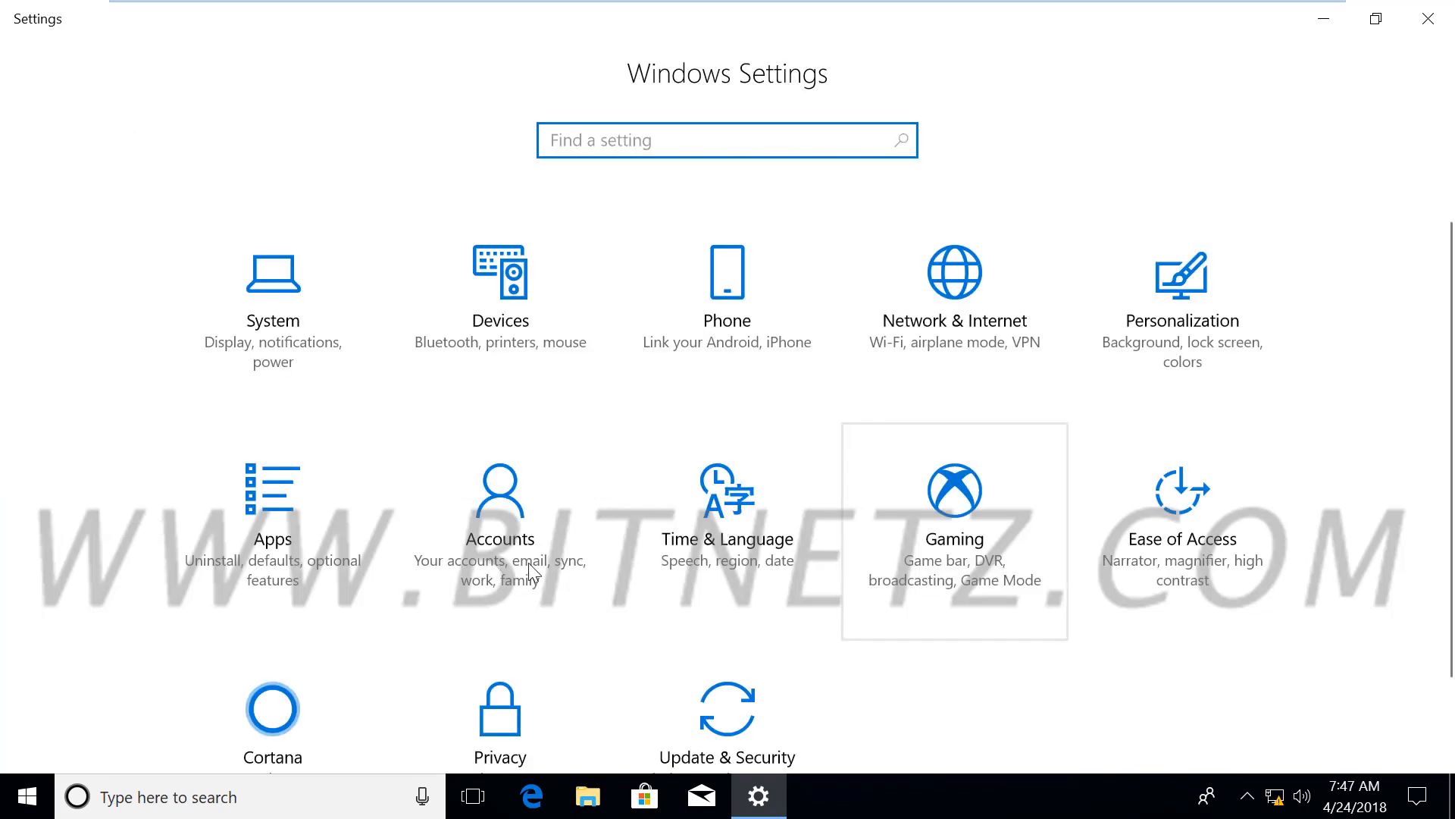
click(513, 547)
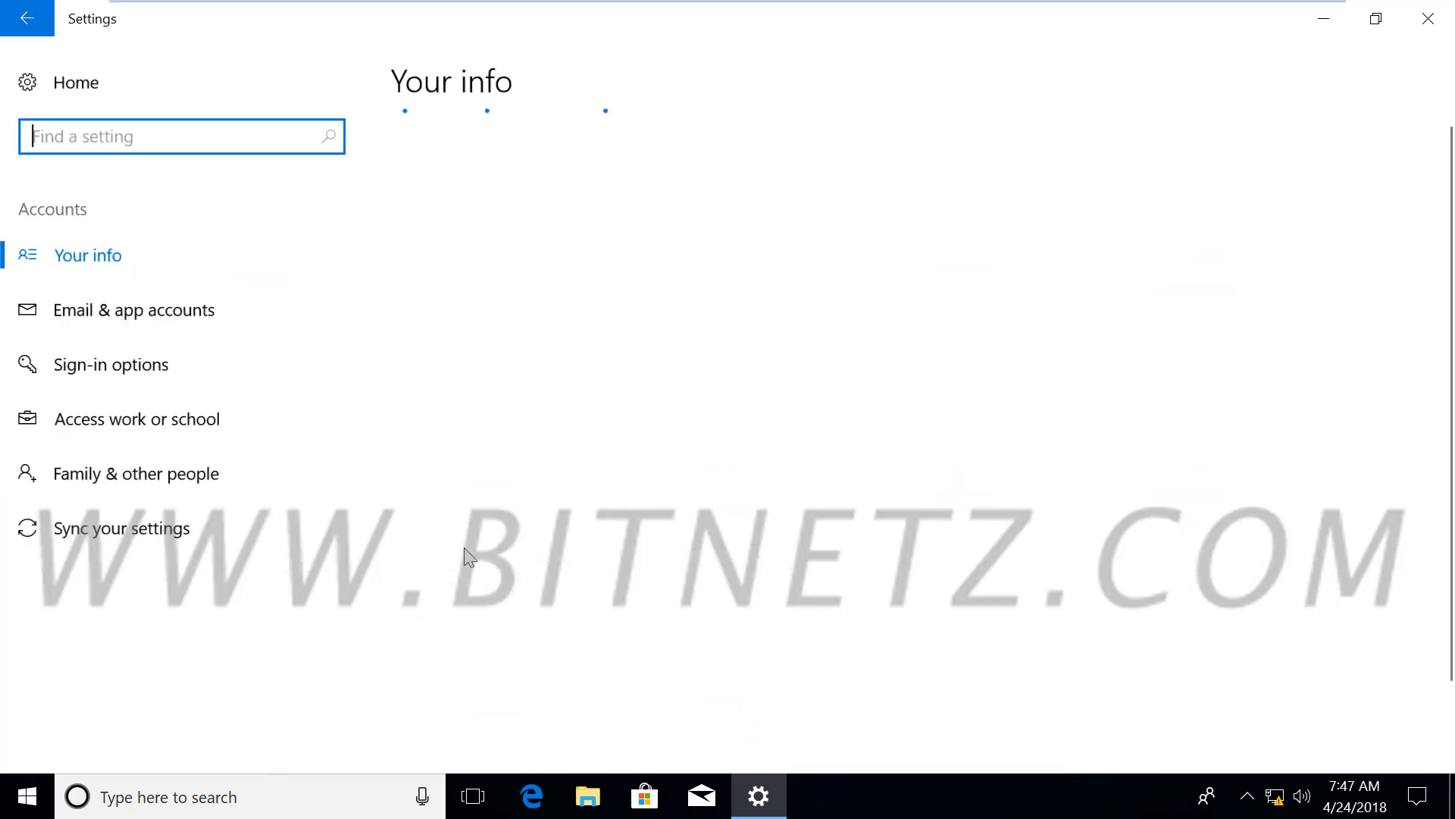
click(133, 370)
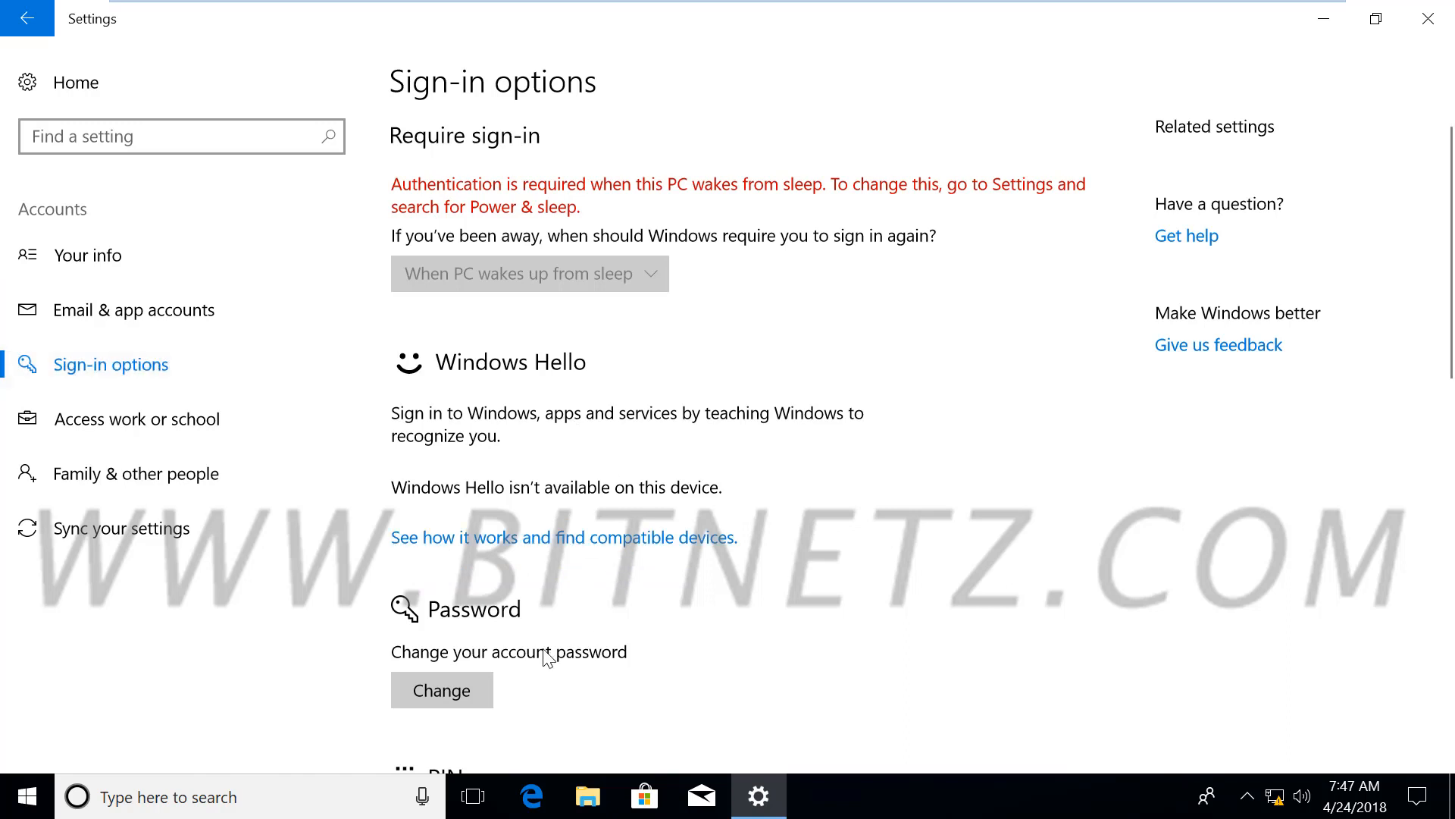
click(440, 691)
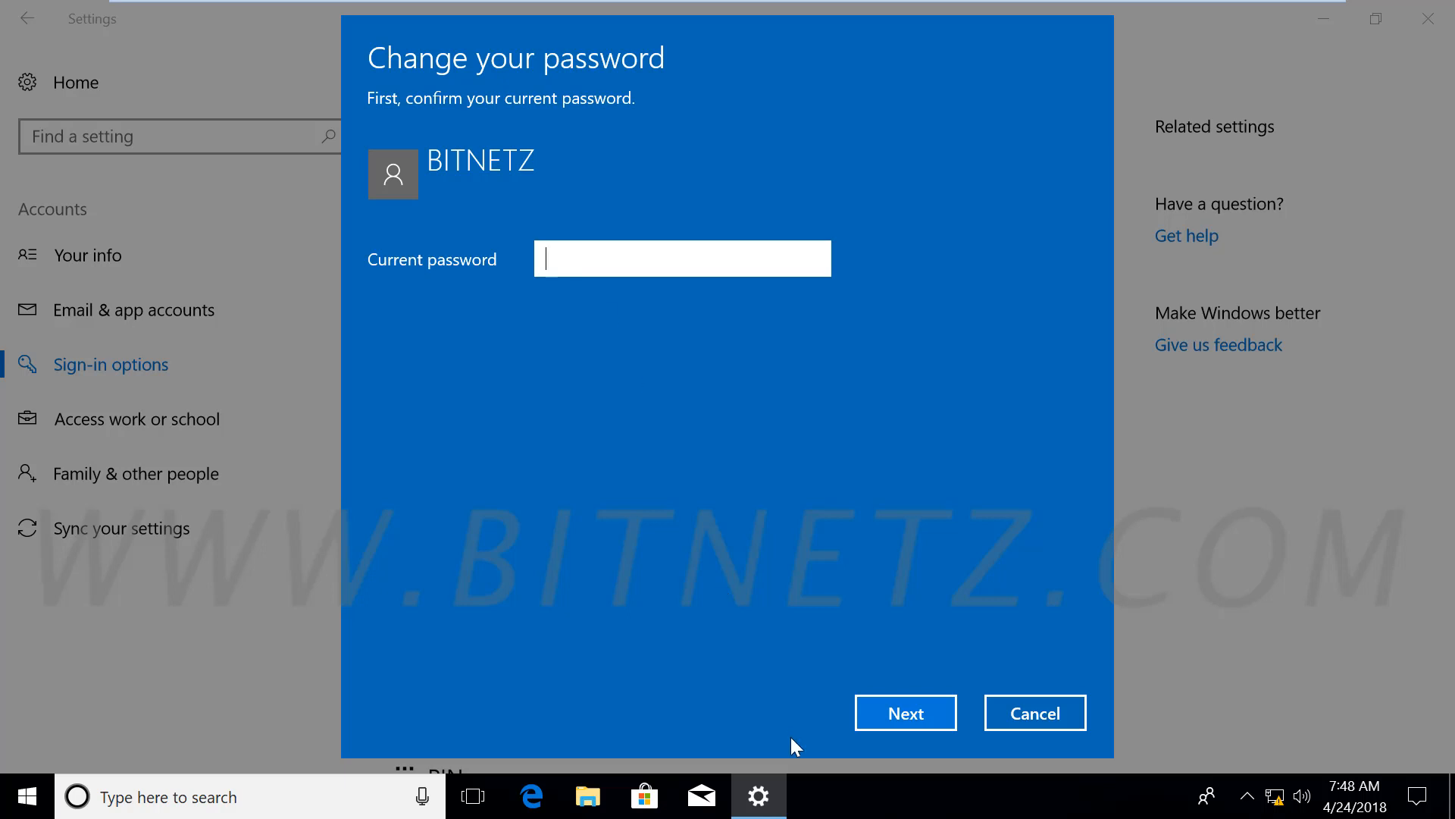
Enter the current account password, then cancel the password change
text(••••)
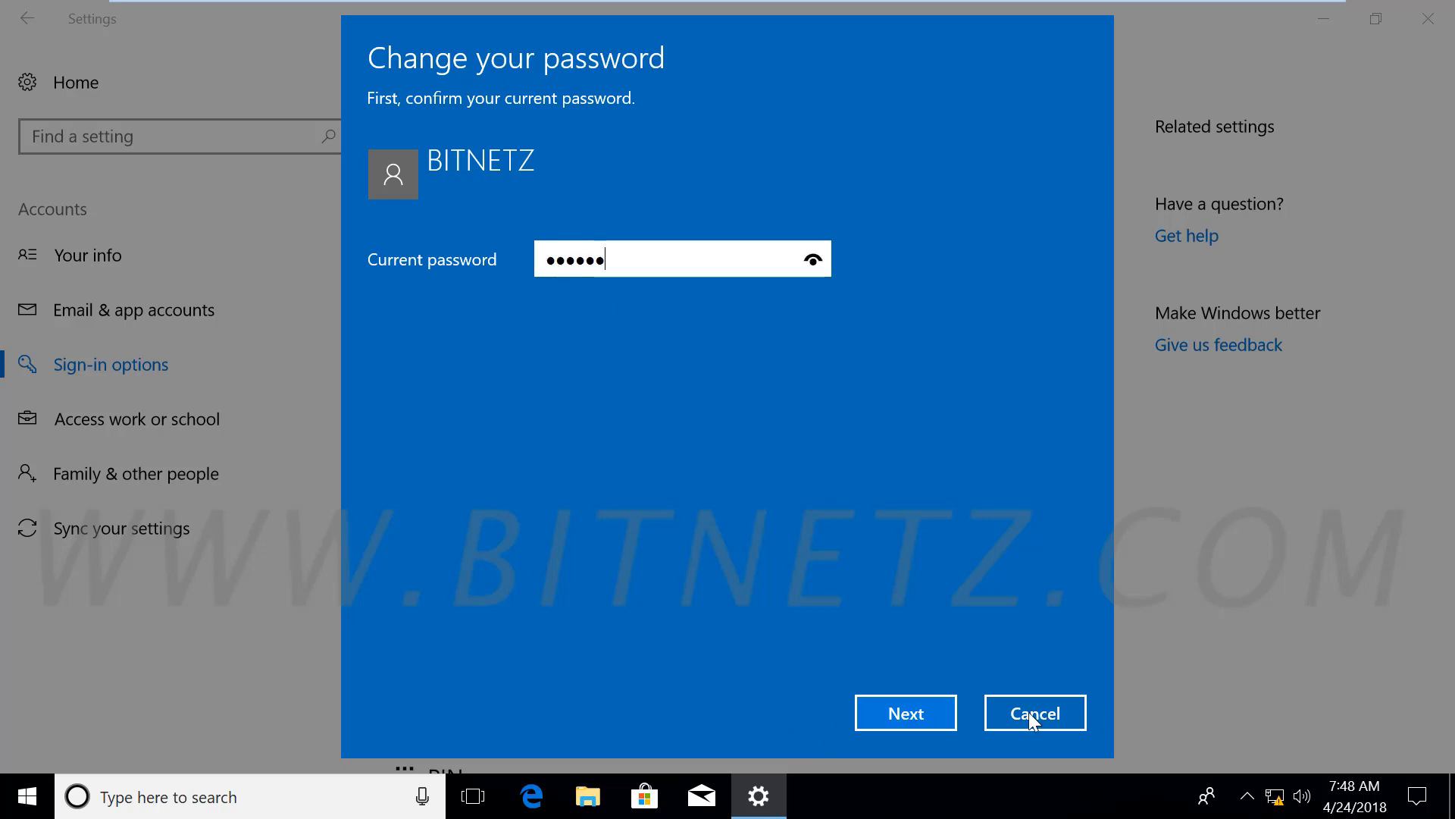
click(895, 713)
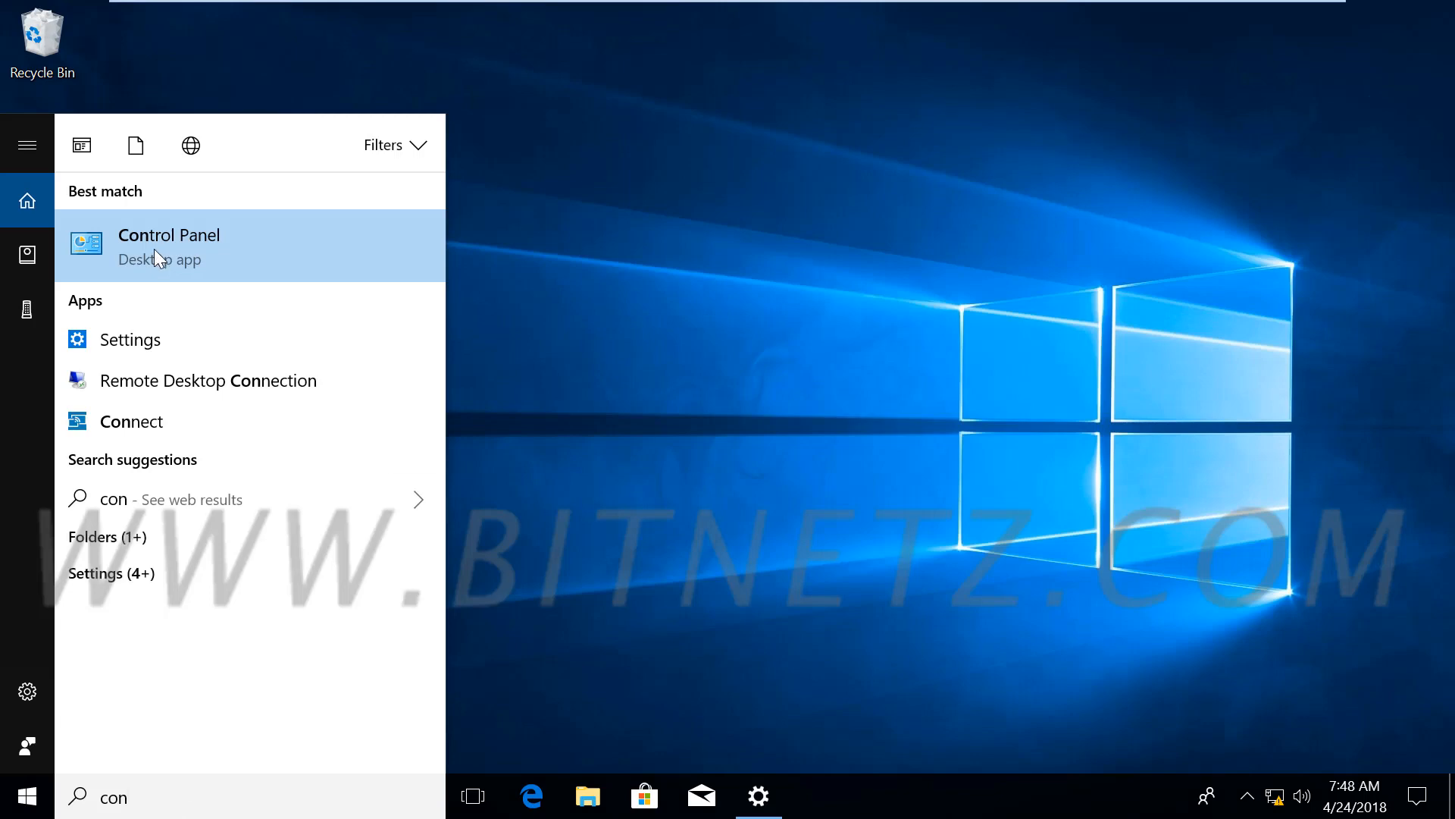
Launch Control Panel from the search results and go to User Accounts
click(153, 250)
click(643, 588)
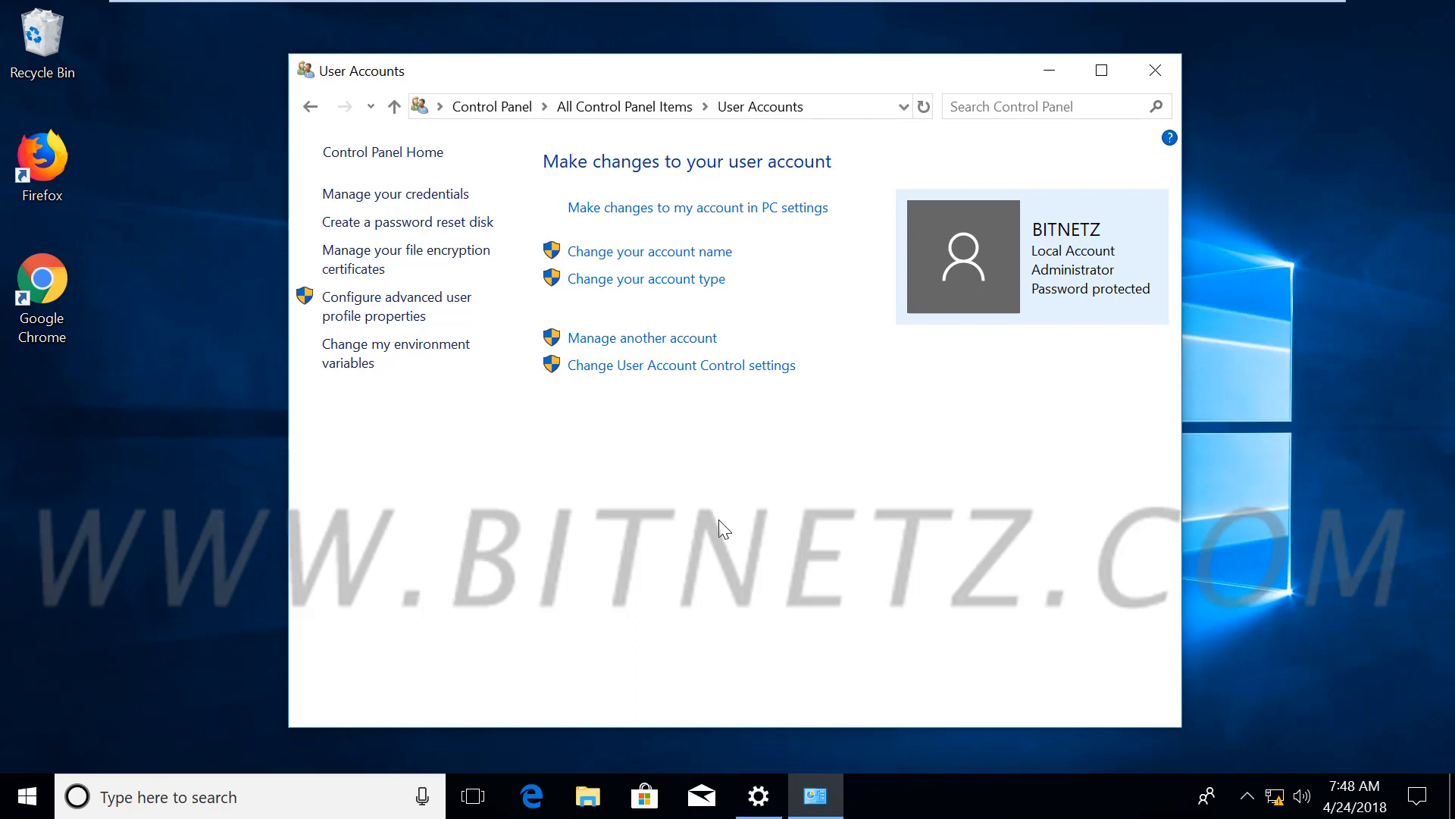
Annotate the User Accounts page in ink with user folder path and account-name notes, then clear it
key(ctrl+shift+d)
click(705, 265)
mouse_move(668, 414)
mouse_down()
mouse_move(946, 431)
mouse_move(1005, 413)
mouse_move(1045, 434)
mouse_up()
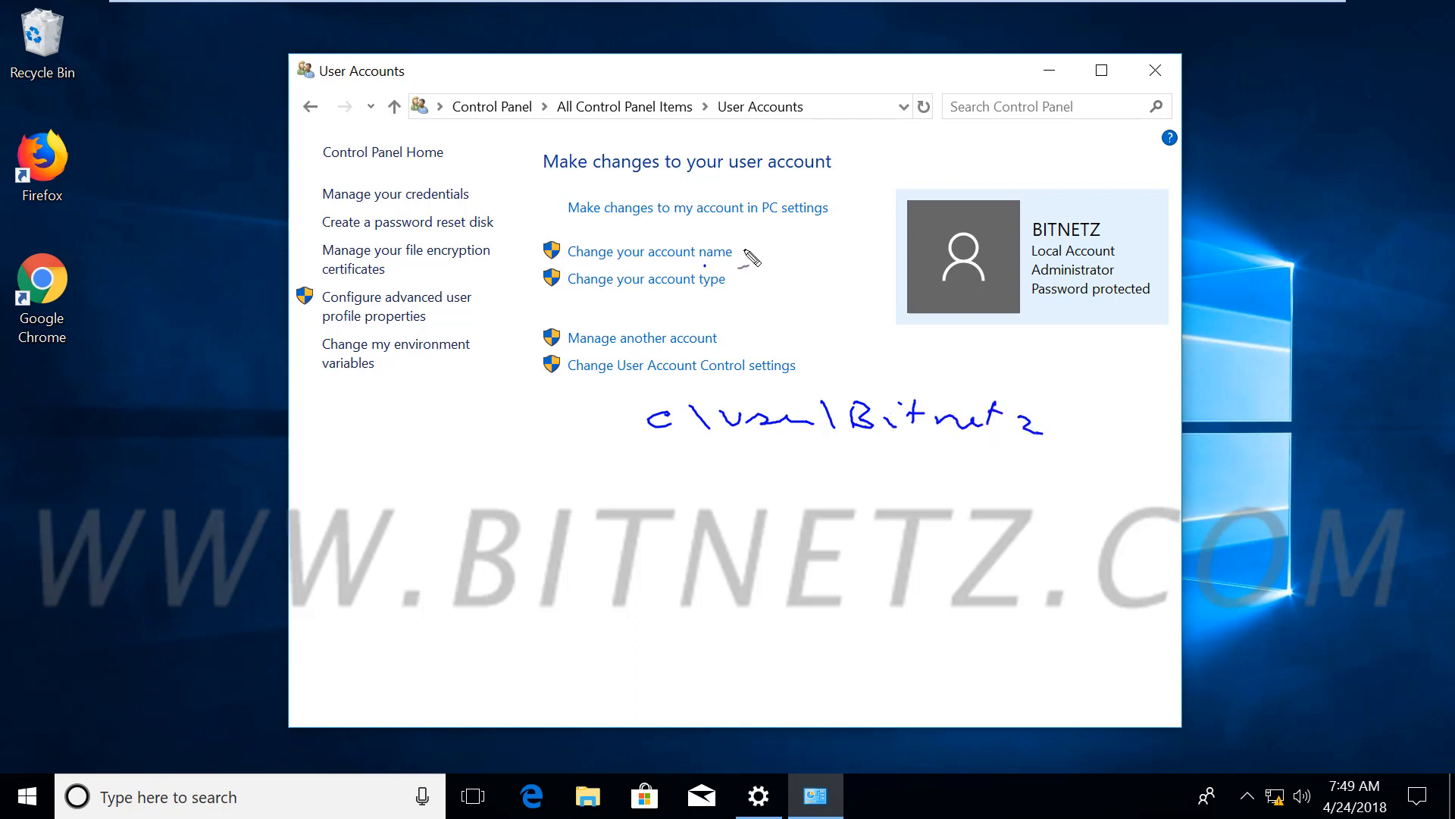
drag(730, 267, 592, 262)
mouse_move(741, 215)
mouse_down()
mouse_move(784, 231)
mouse_move(880, 220)
mouse_move(948, 190)
mouse_up()
drag(815, 246, 739, 254)
mouse_move(954, 240)
mouse_down()
mouse_move(815, 246)
mouse_move(868, 265)
mouse_move(947, 261)
mouse_up()
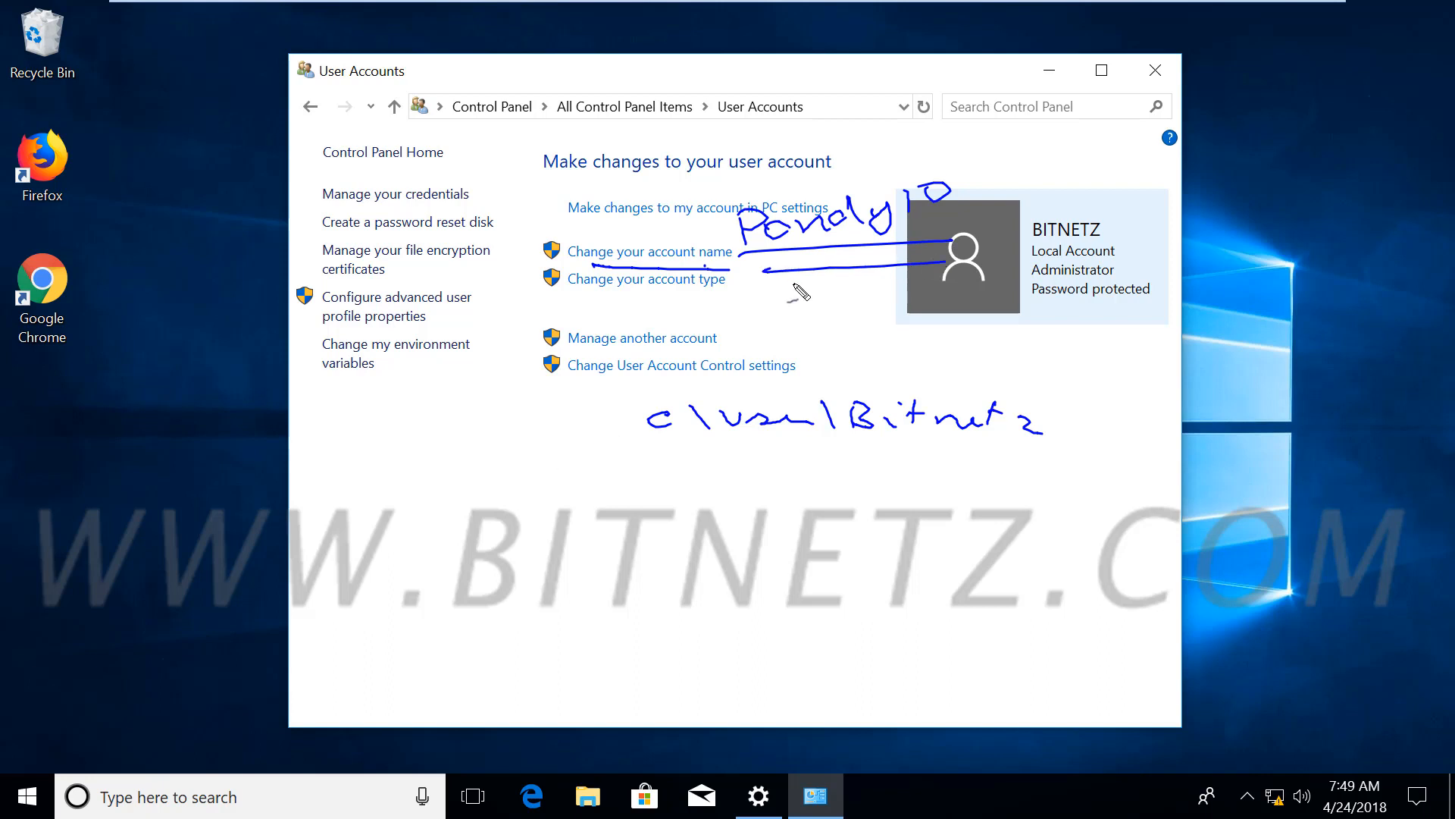
mouse_move(757, 282)
mouse_down()
mouse_move(1027, 179)
mouse_move(1040, 231)
mouse_move(768, 260)
mouse_up()
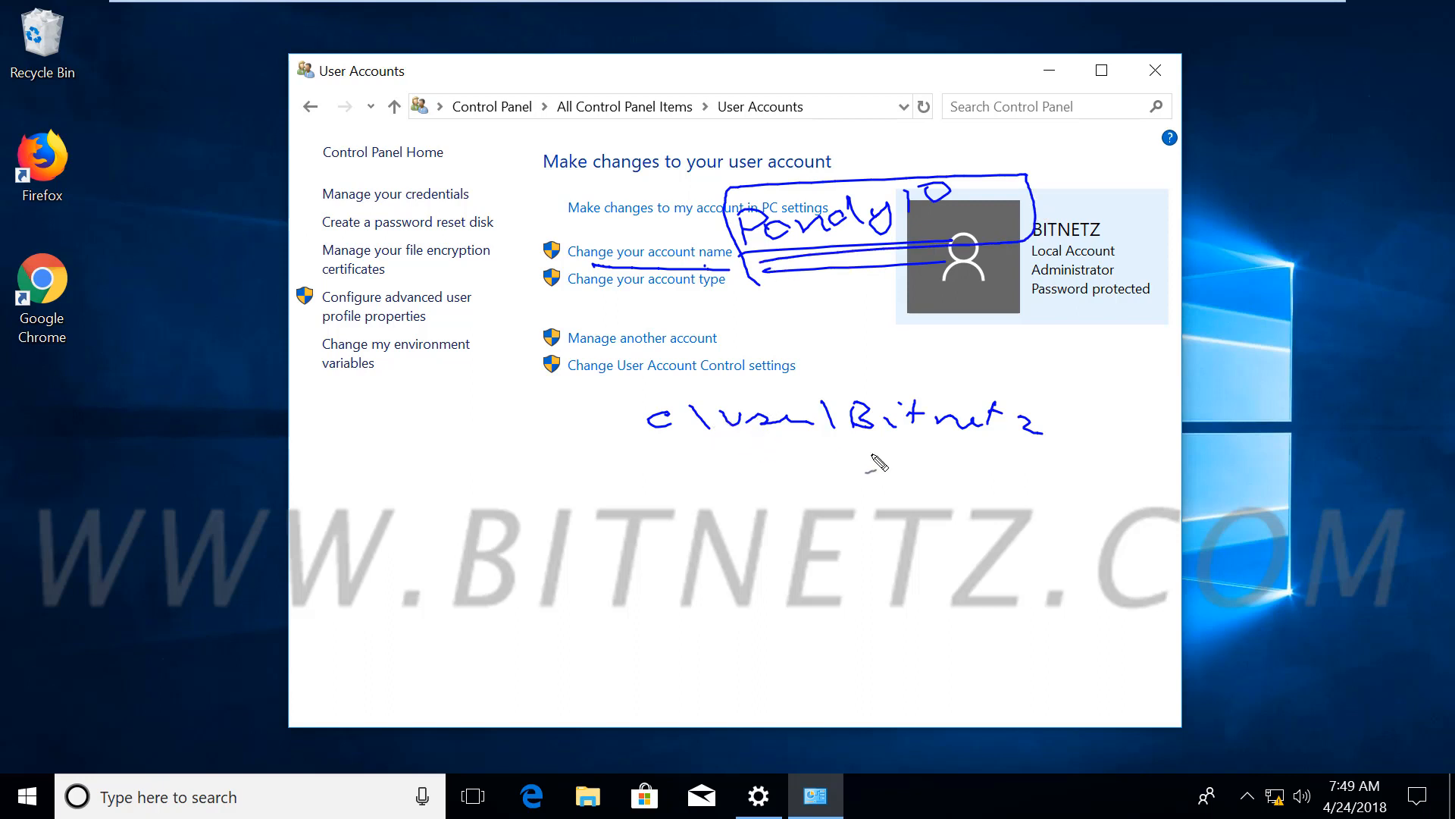
drag(852, 453, 1032, 466)
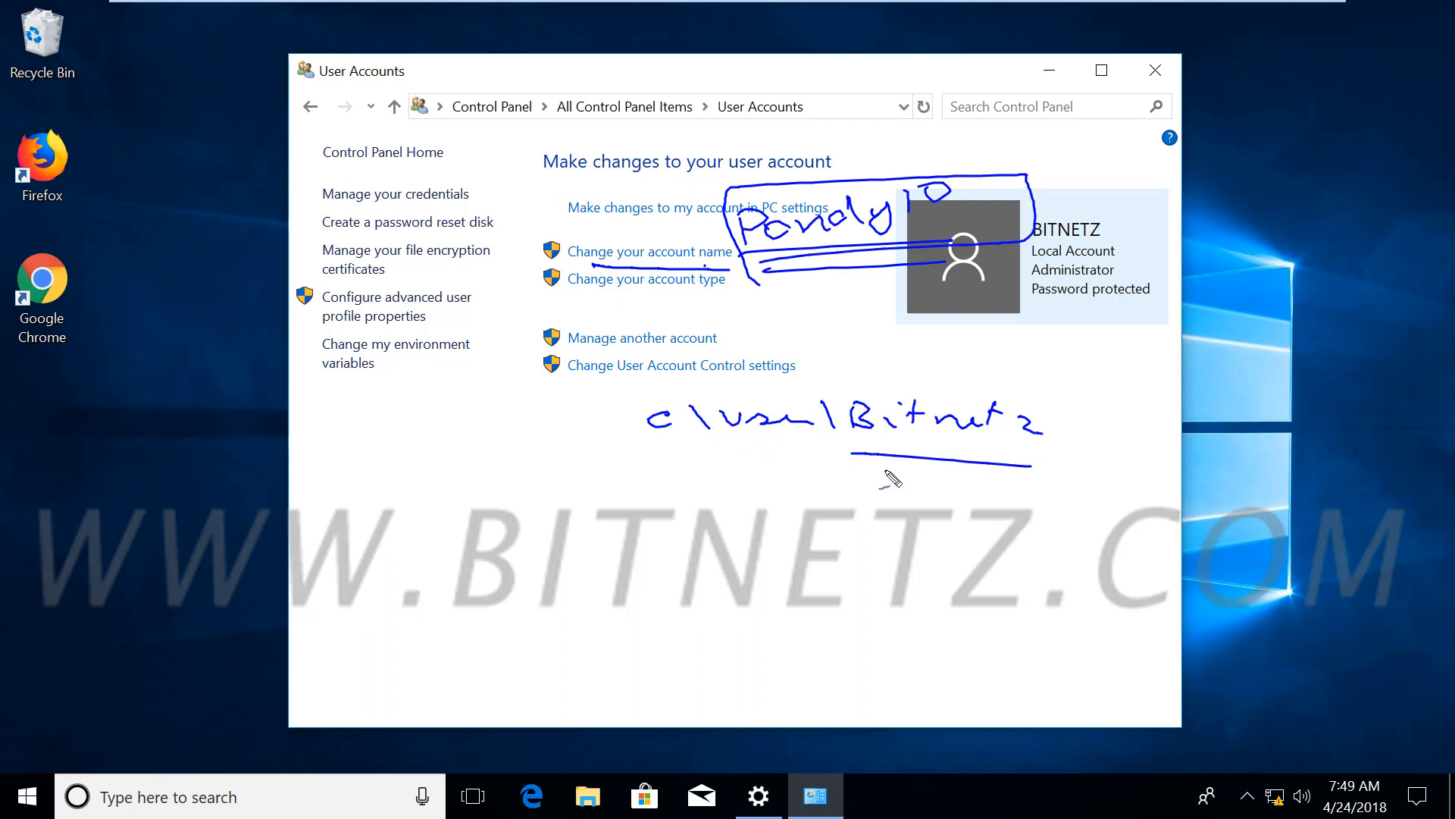
drag(861, 469, 1002, 476)
key(Escape)
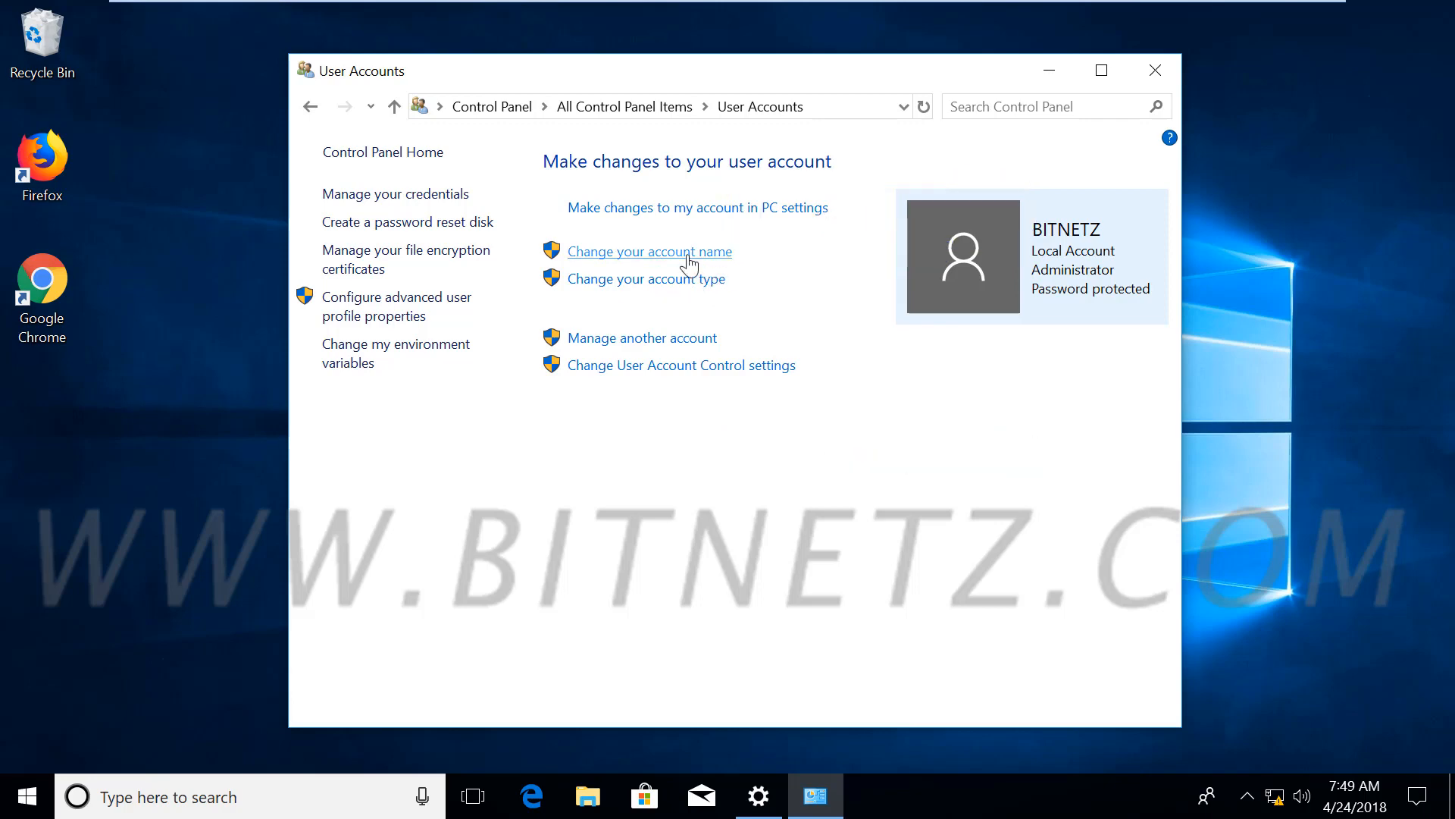
Open 'Change your account name', approve the UAC prompt, then bring up Ctrl+Alt+Del security options
click(688, 262)
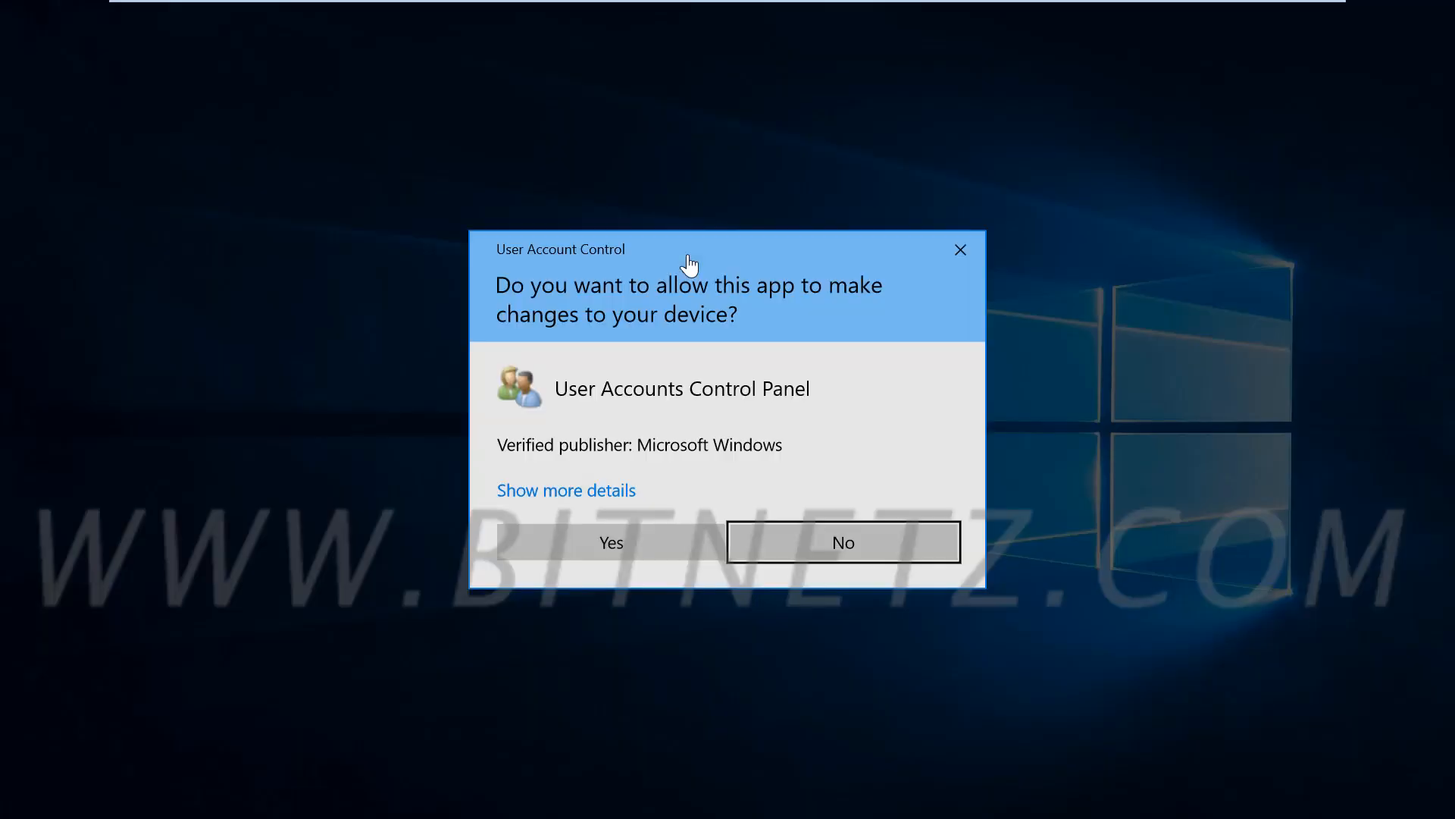
click(617, 542)
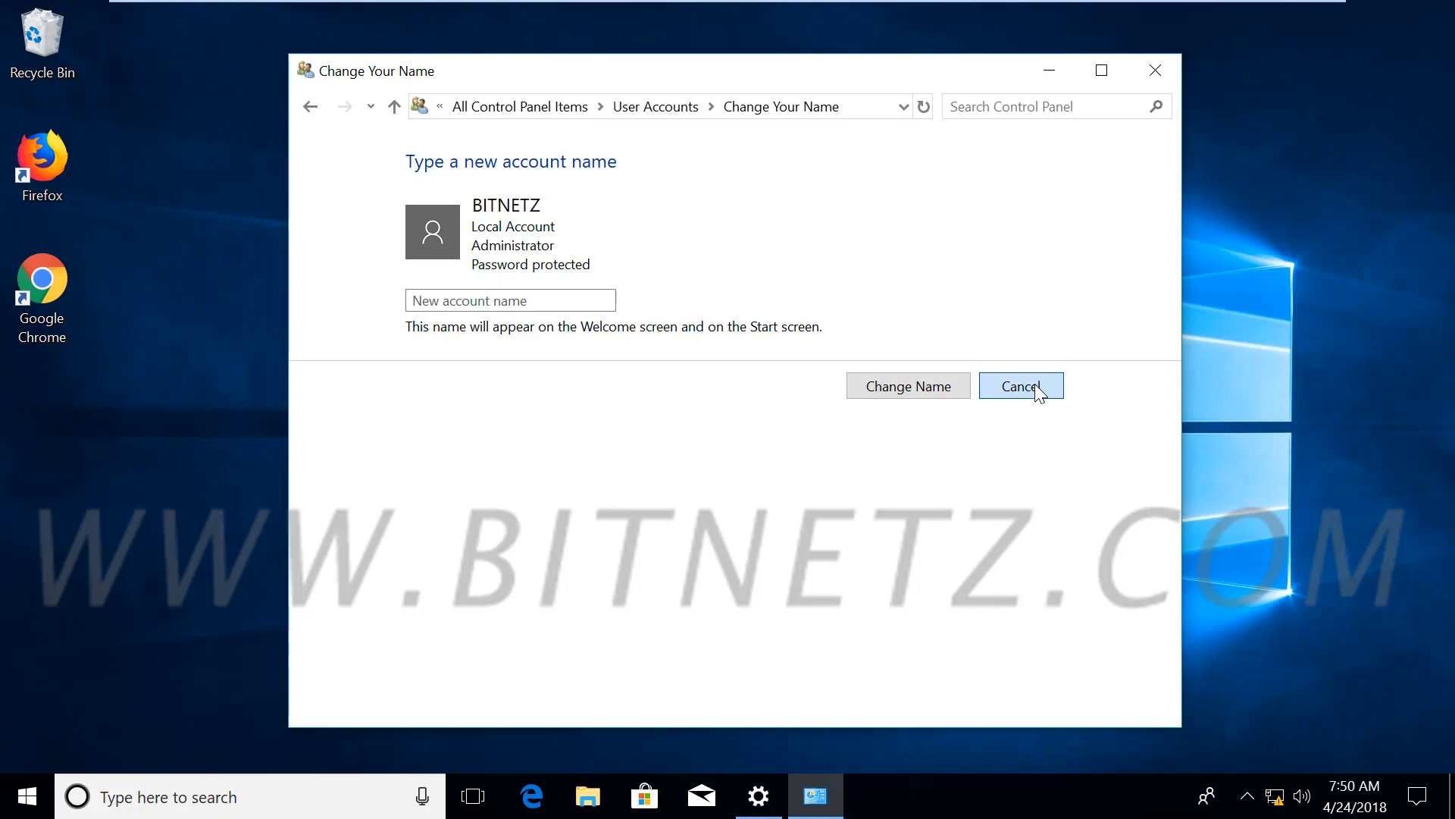
key(ctrl+alt+Delete)
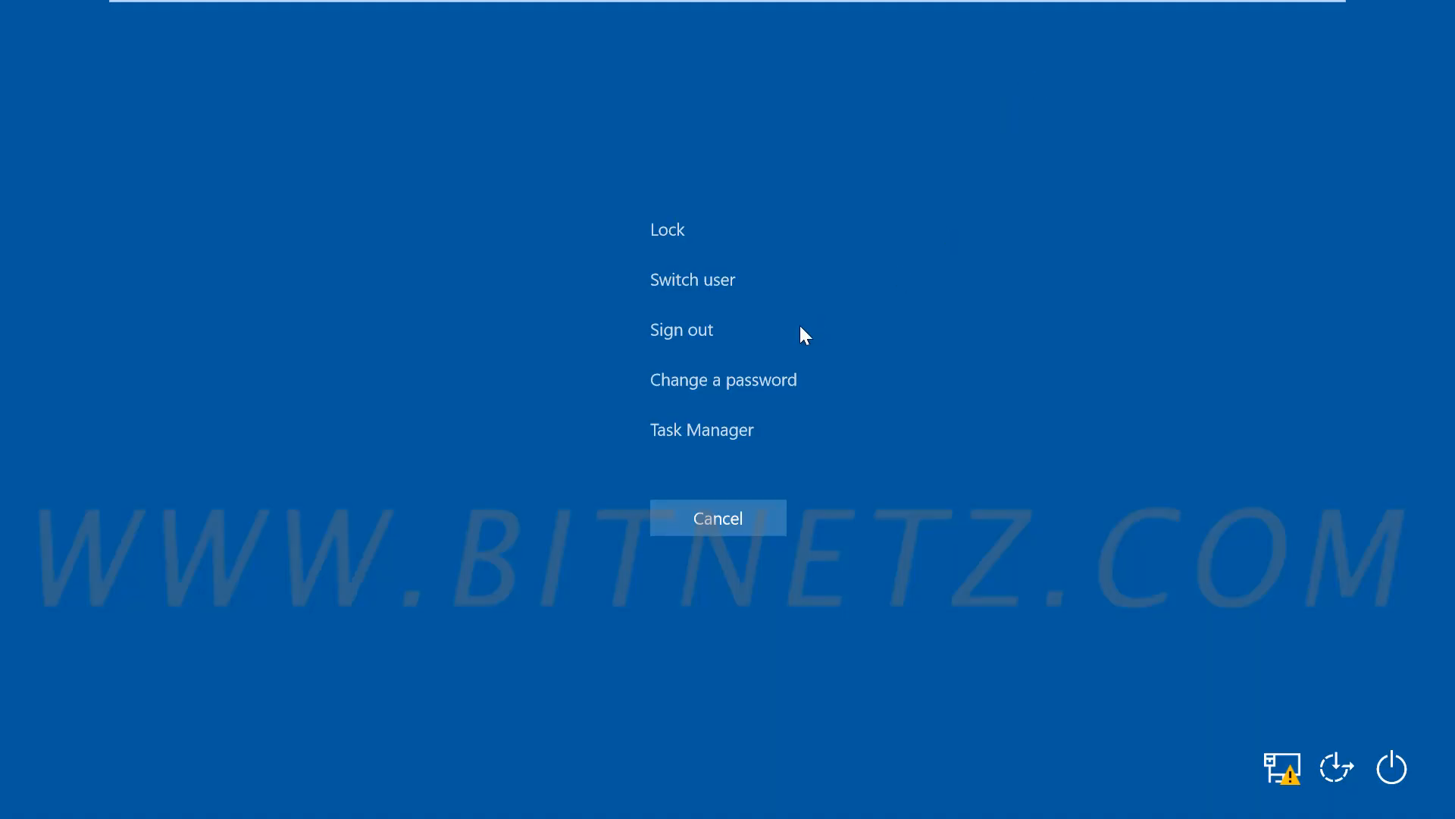
Fill in the old and new password fields of Change a password, then cancel back to the desktop
click(713, 377)
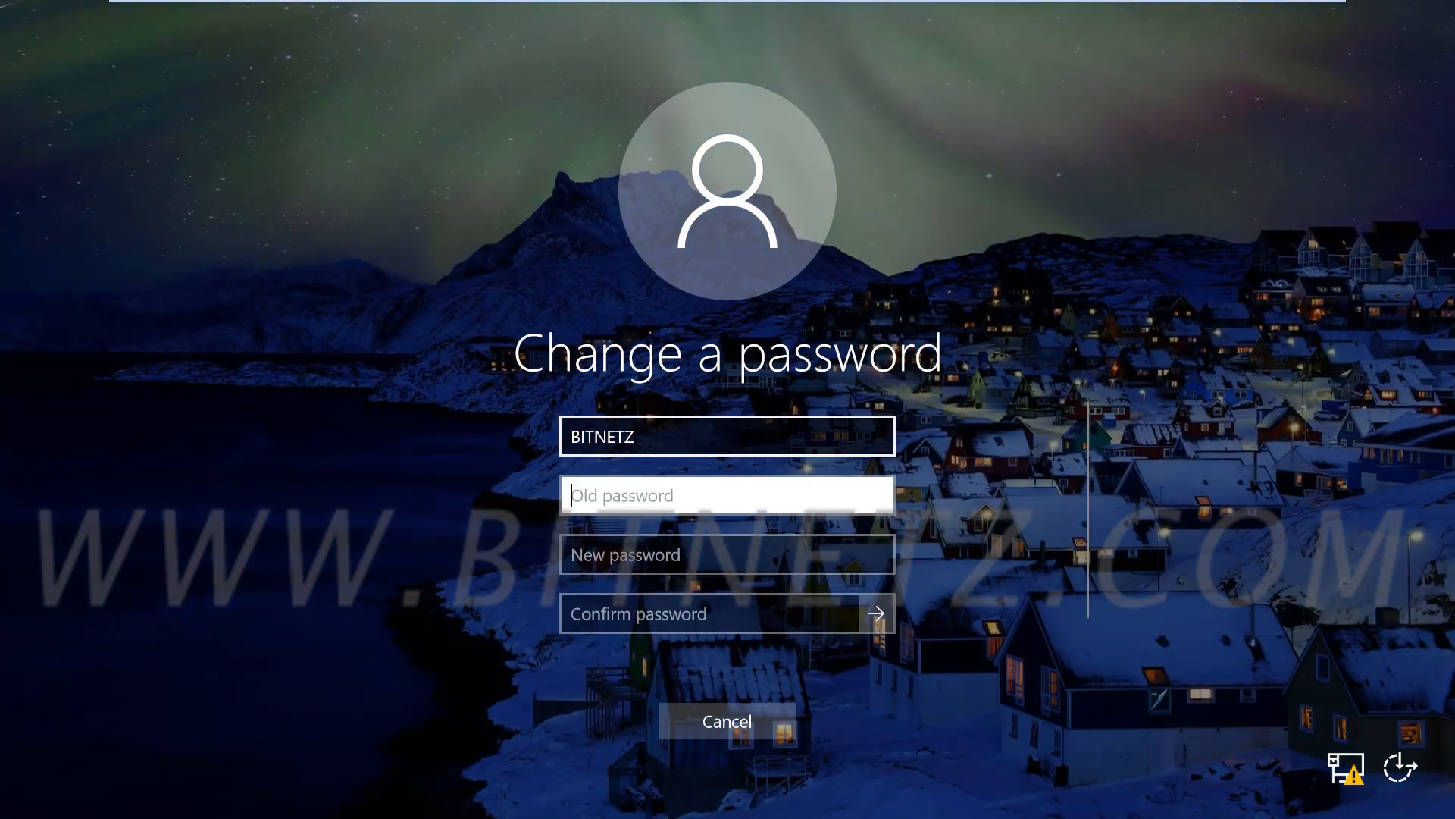
text(•••••)
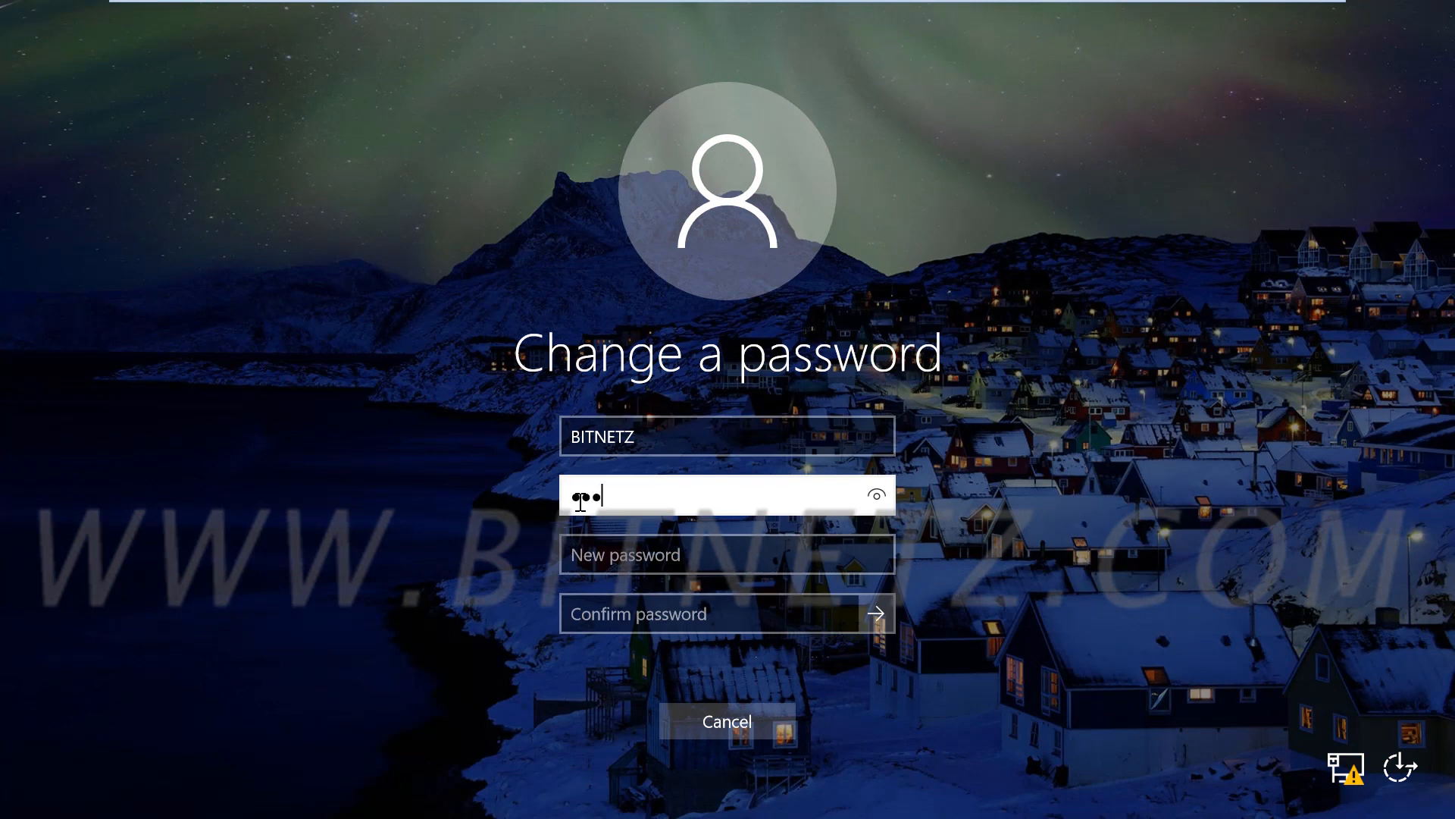
text(•)
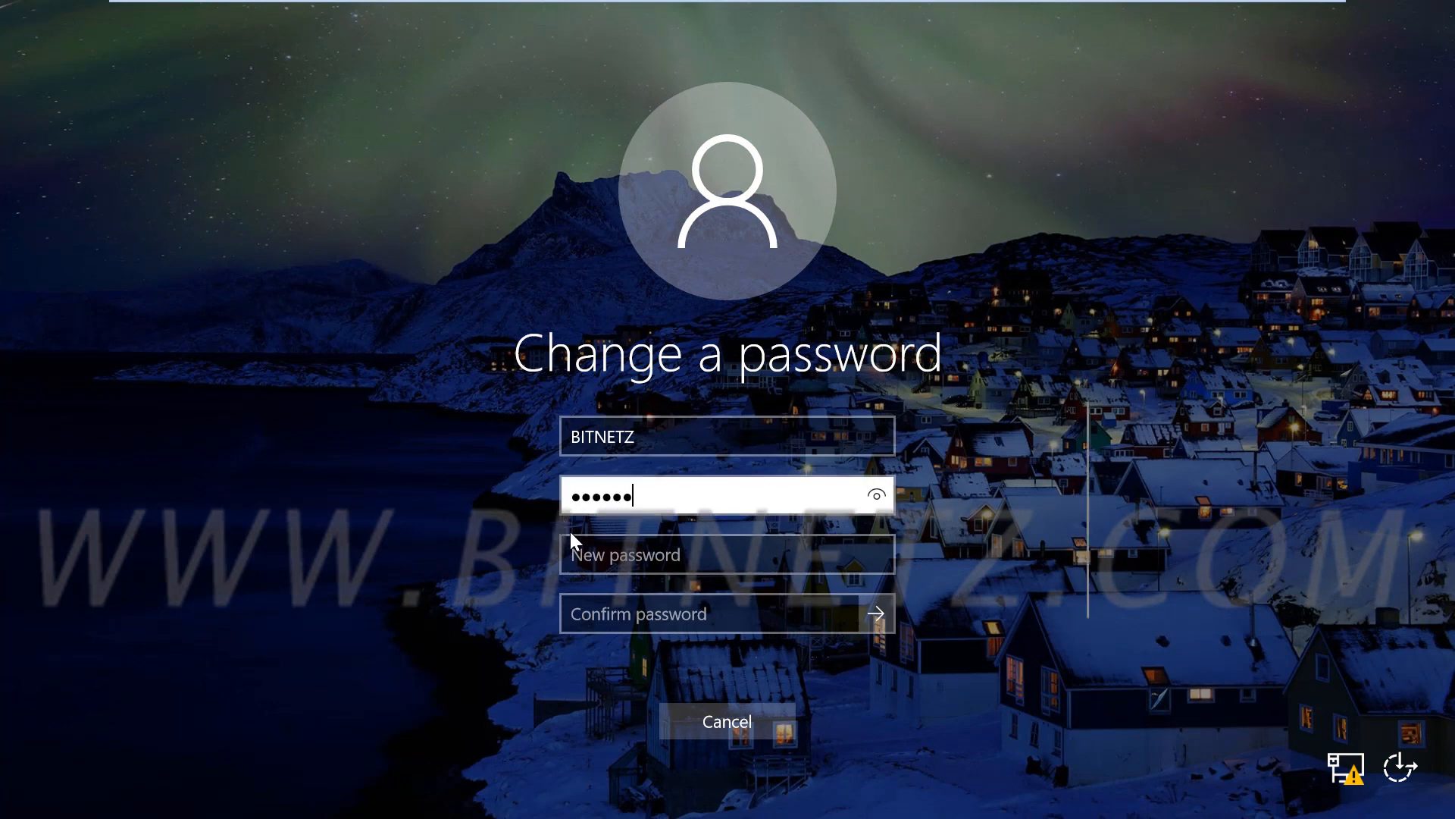
click(641, 565)
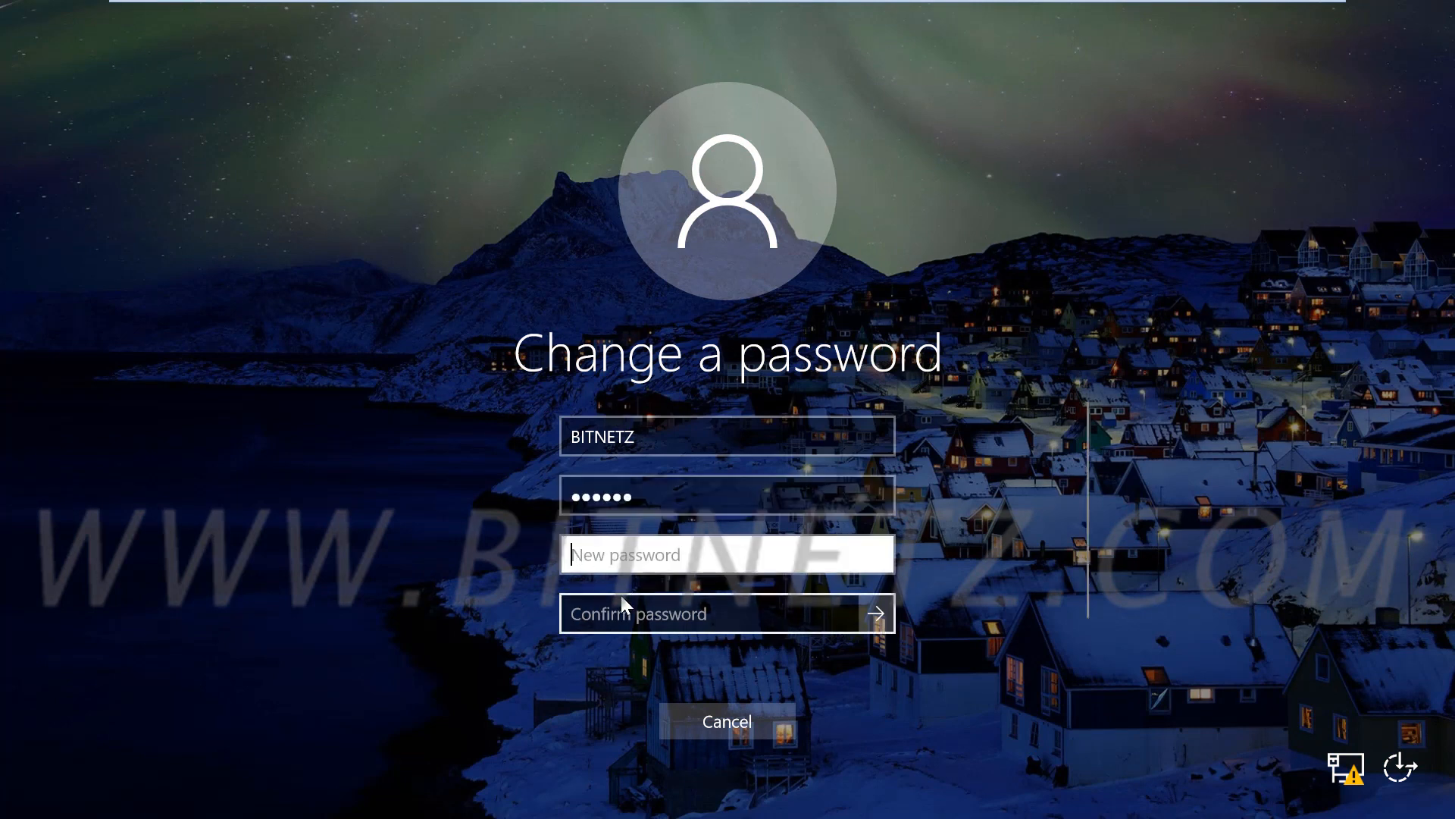
text(•••••)
key(Escape)
click(720, 520)
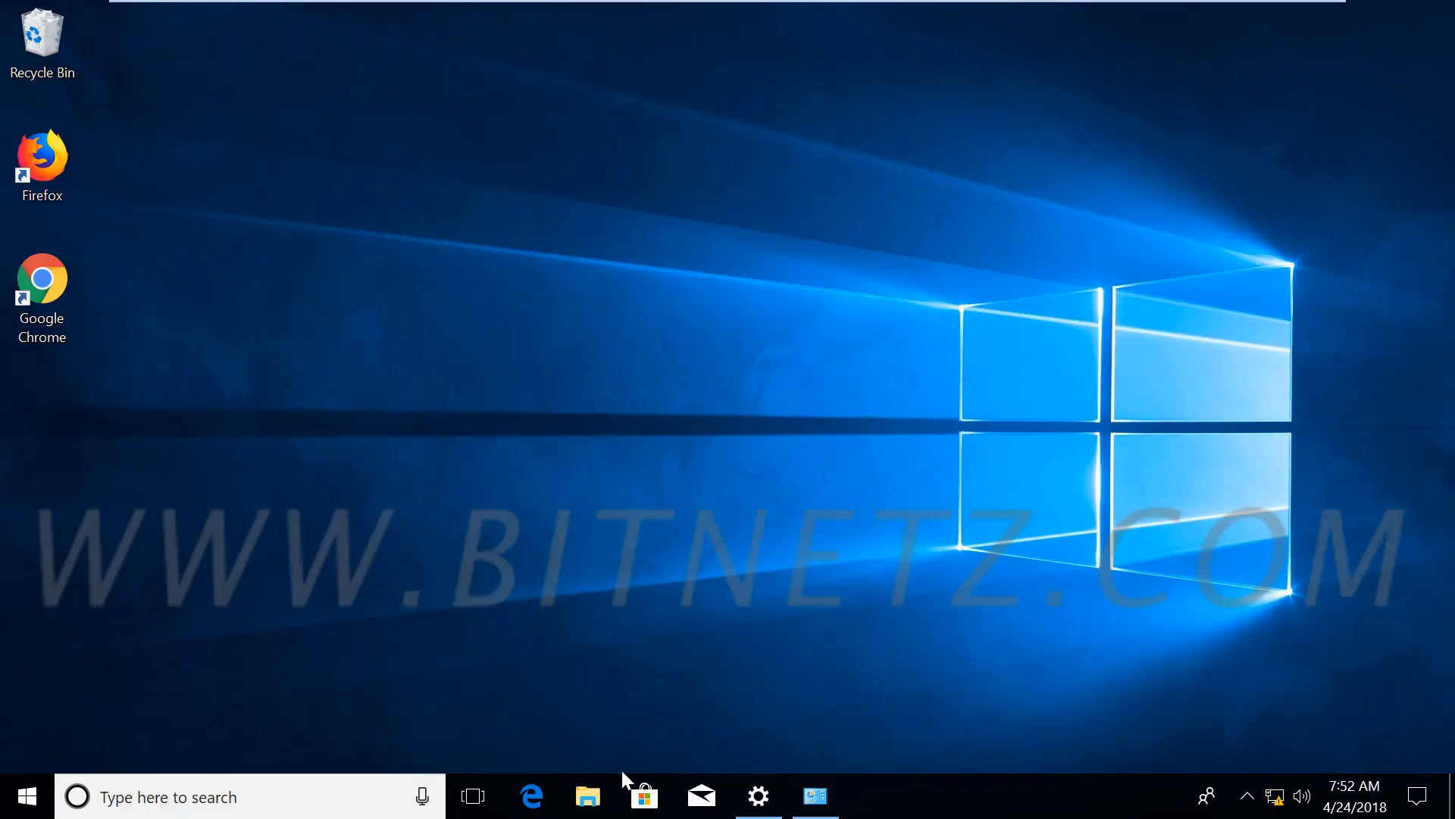
Bring Settings back from the taskbar and choose Add under the PIN section
click(759, 802)
scroll(554, 511, down, 3)
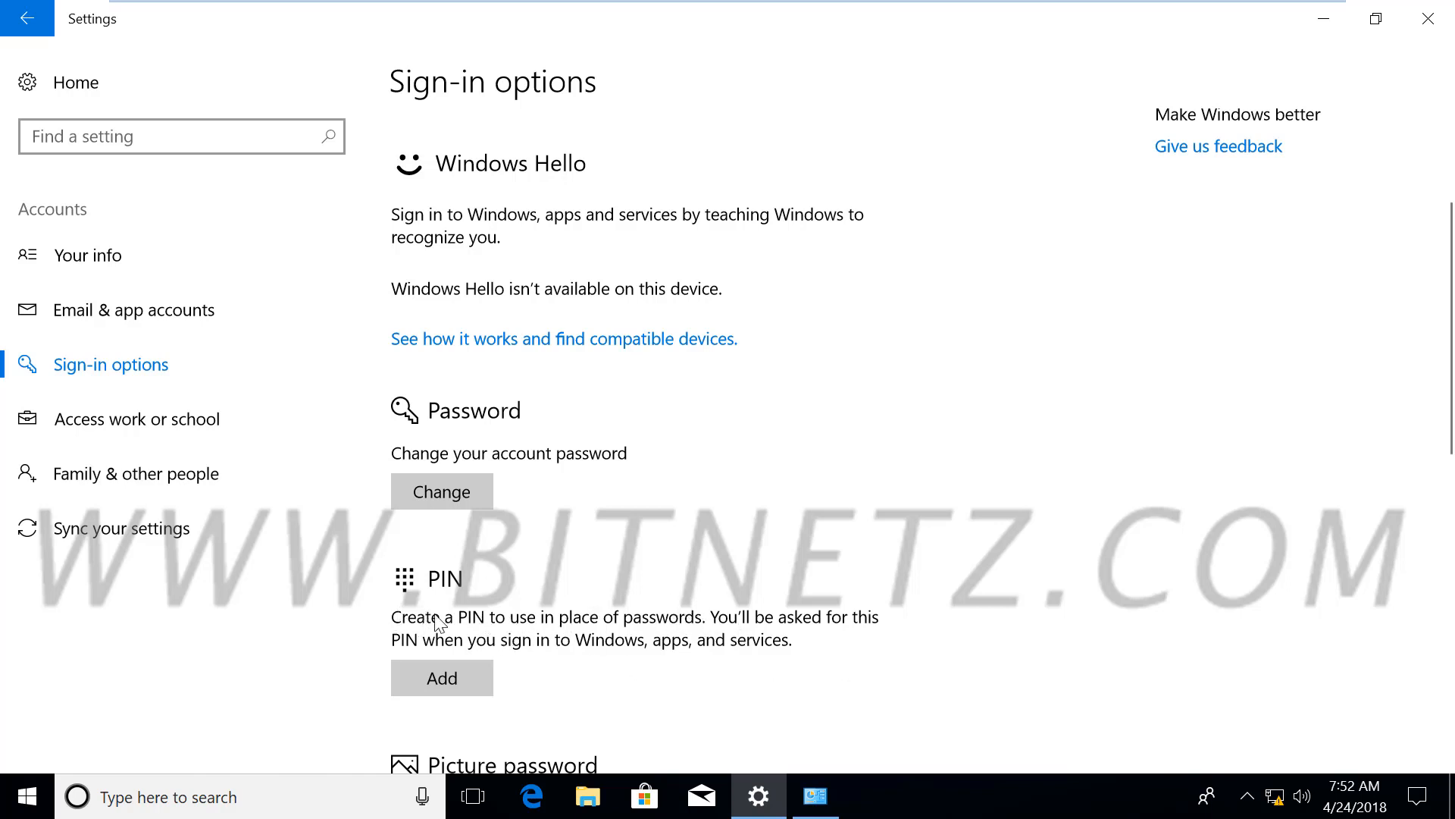
click(426, 676)
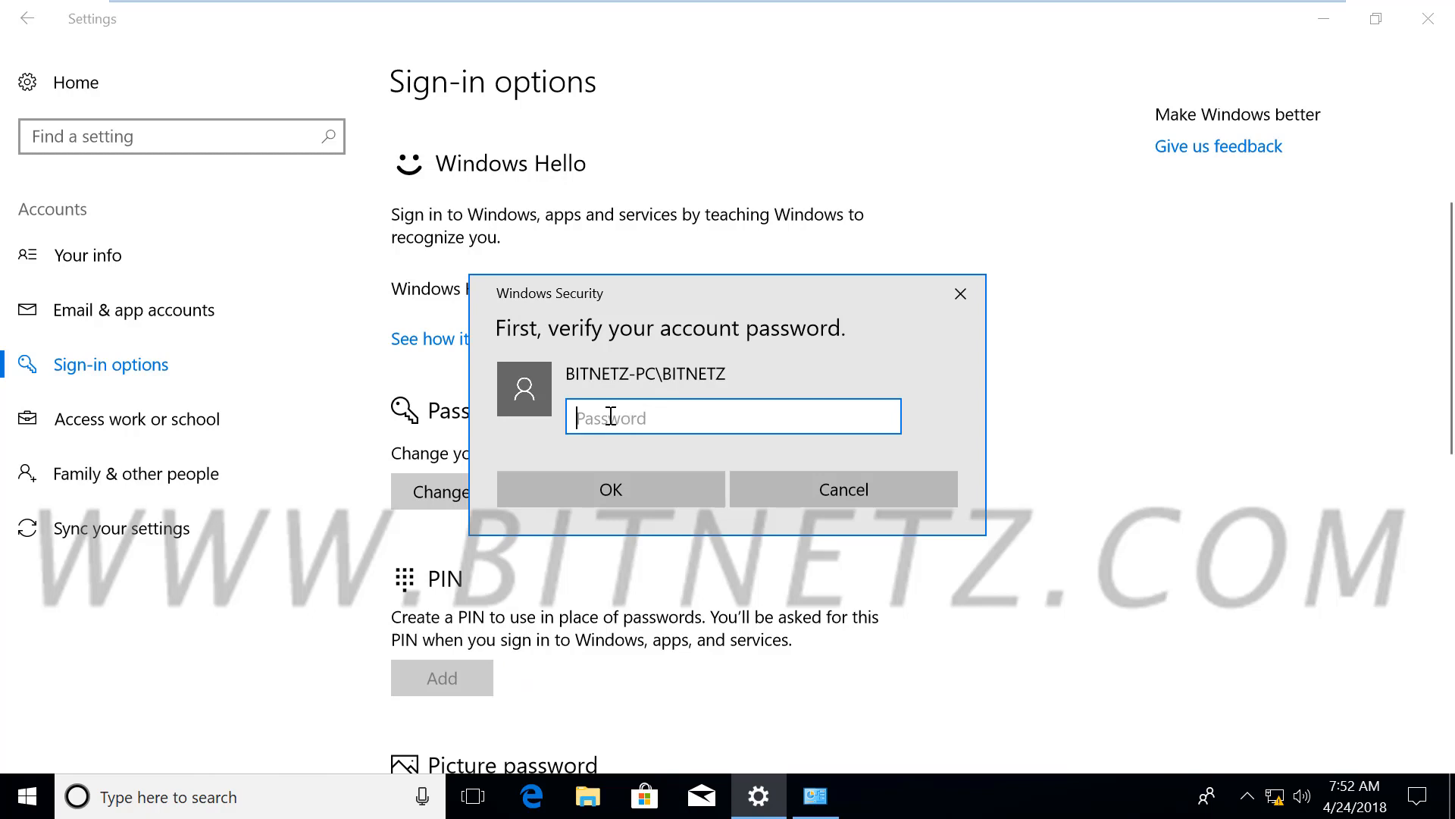
Enter the account password in the Windows Security prompt and confirm with OK
text(******)
click(638, 491)
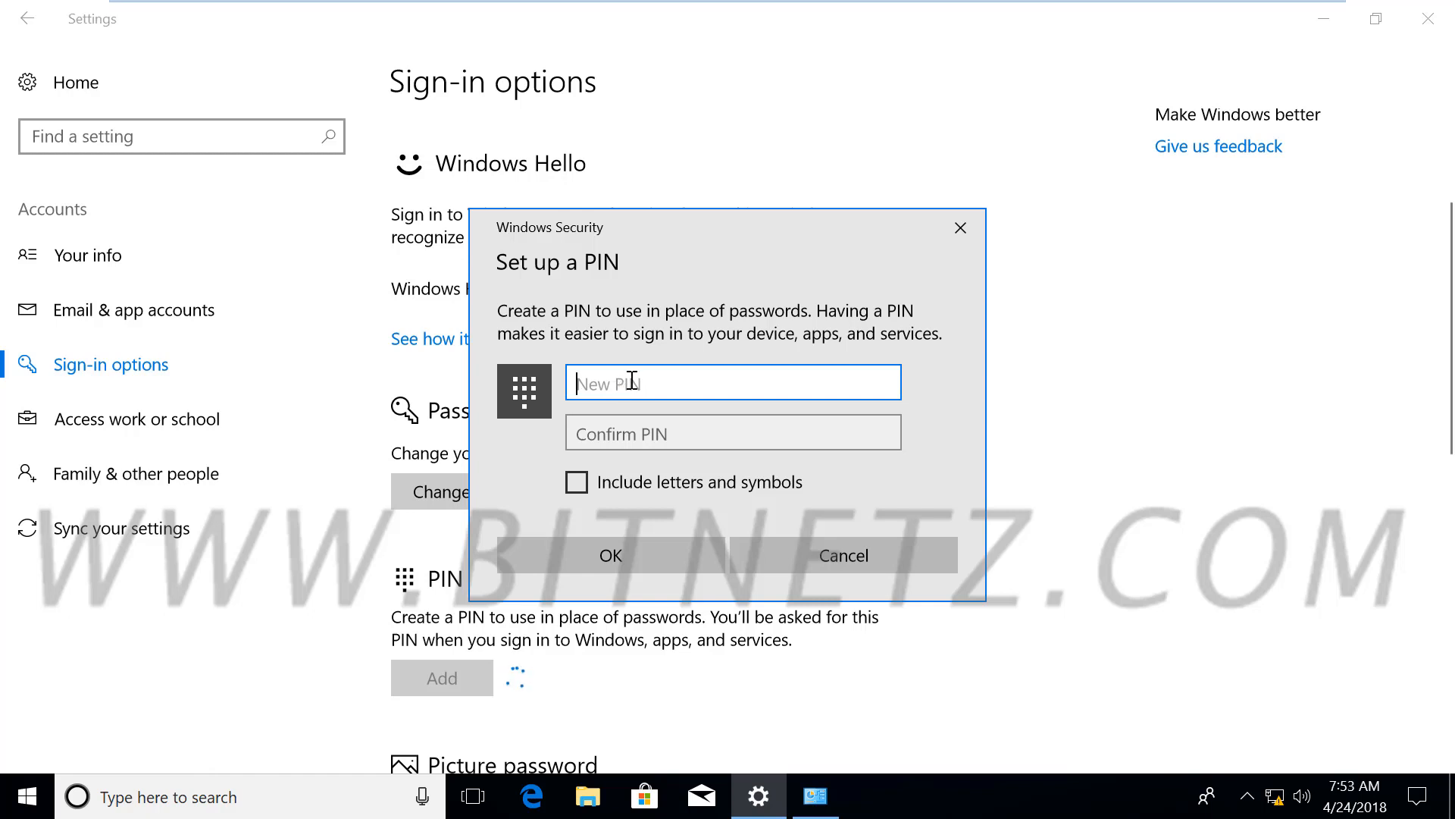
Type a new PIN and a different PIN in the Confirm PIN field
text(123)
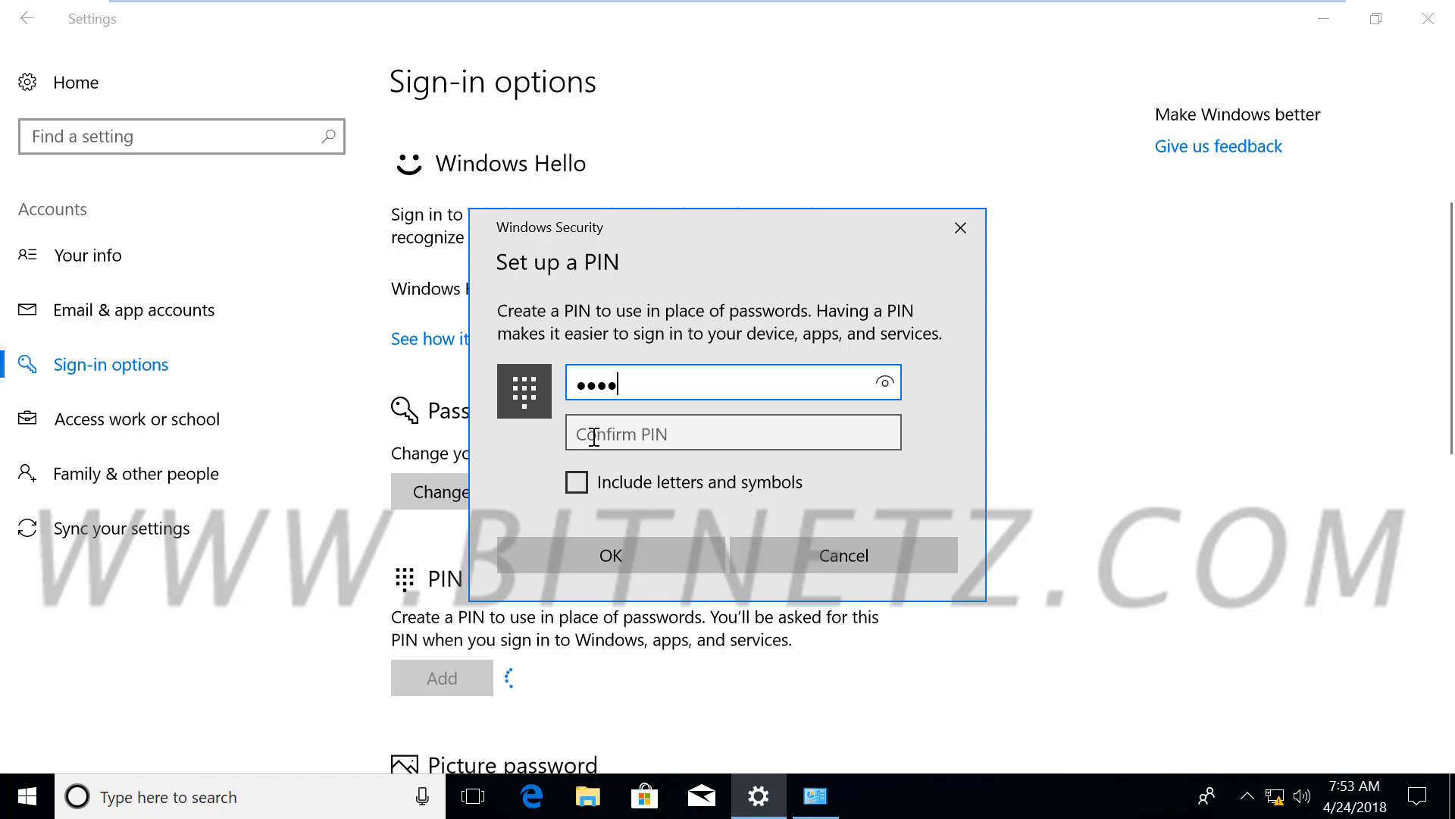
click(595, 438)
text(1234)
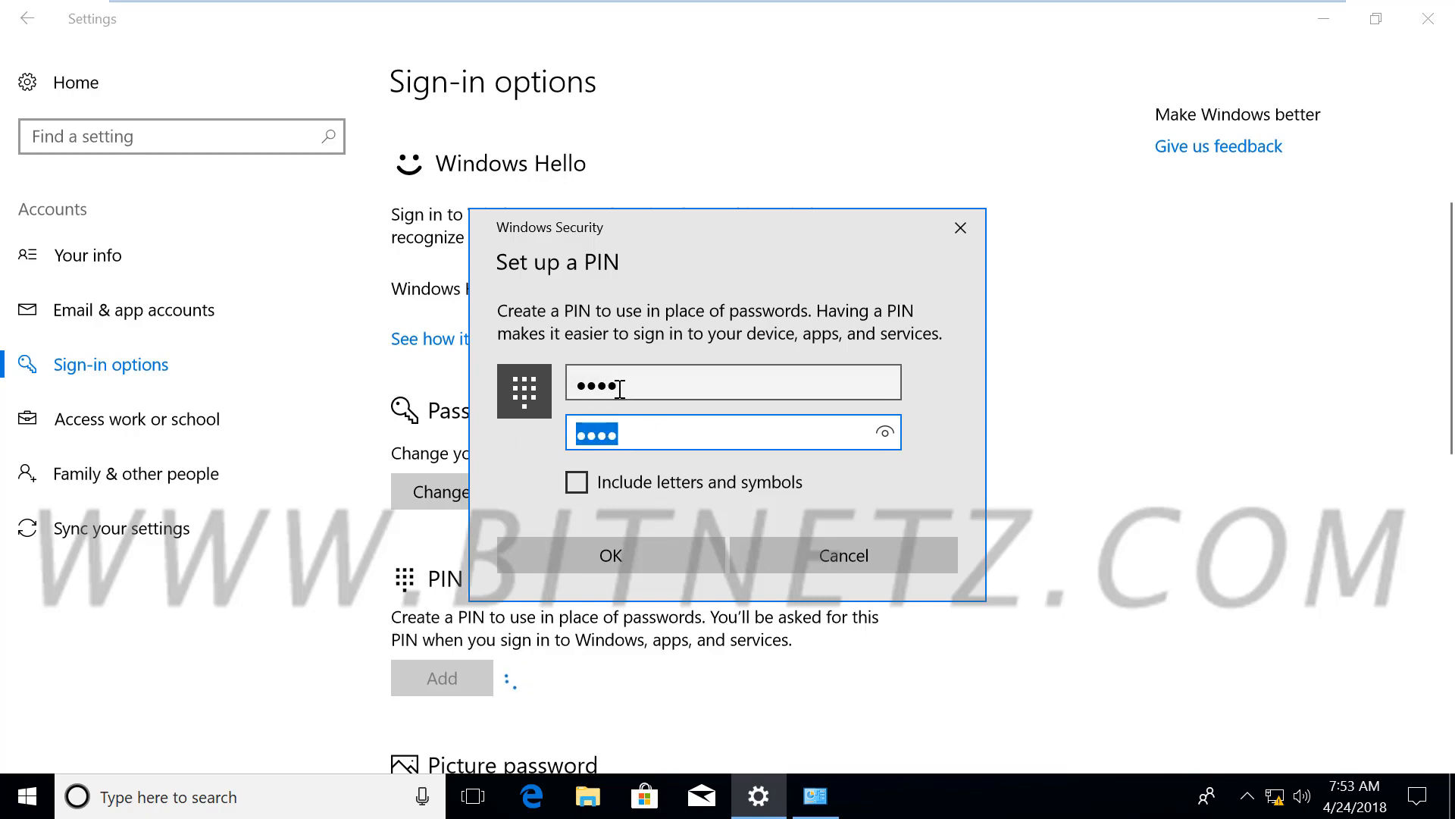
Toggle Include letters and symbols on and back off, re-enter the PIN and confirm it
click(576, 385)
click(574, 483)
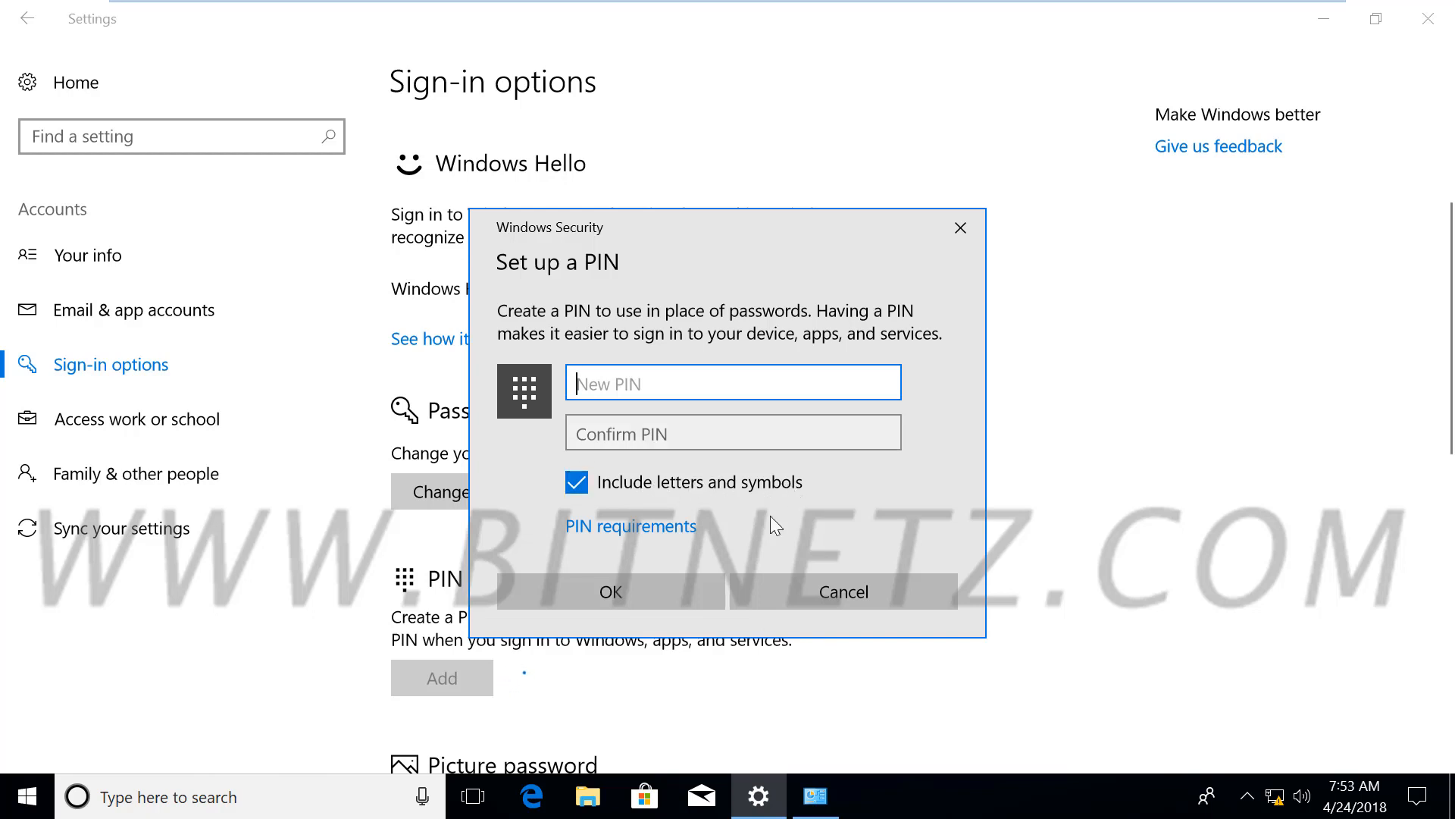
click(577, 483)
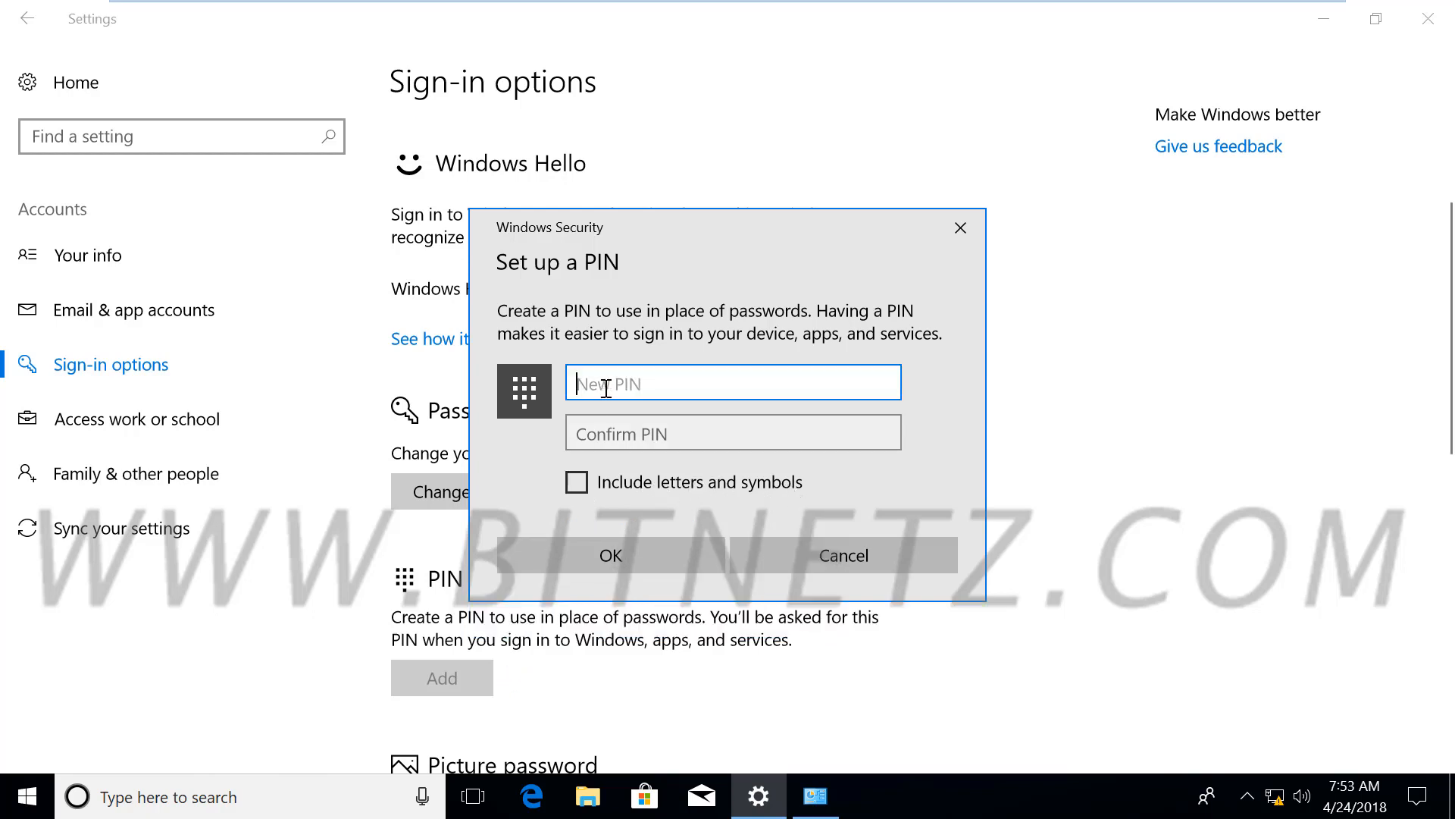
click(634, 556)
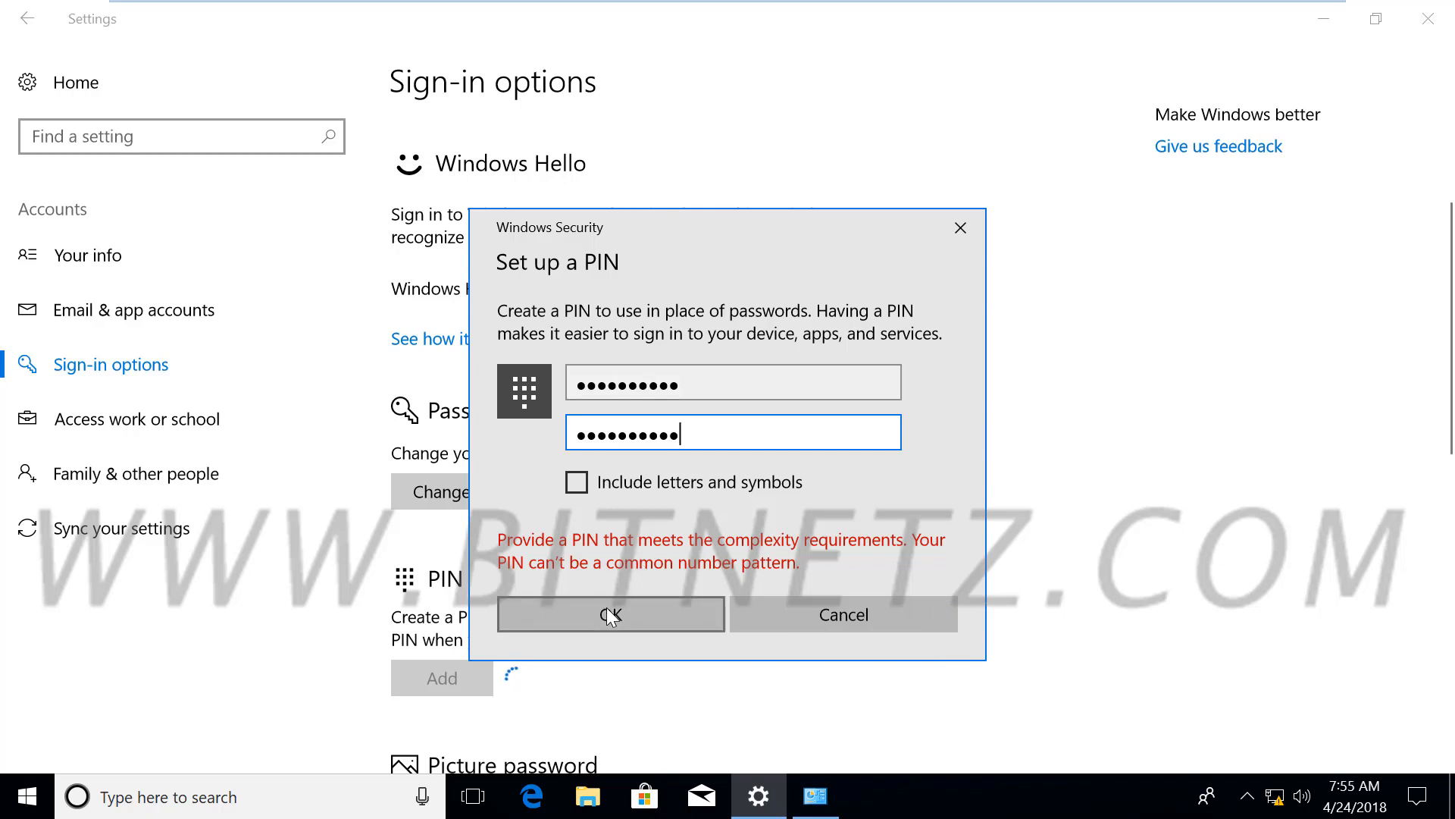
click(609, 610)
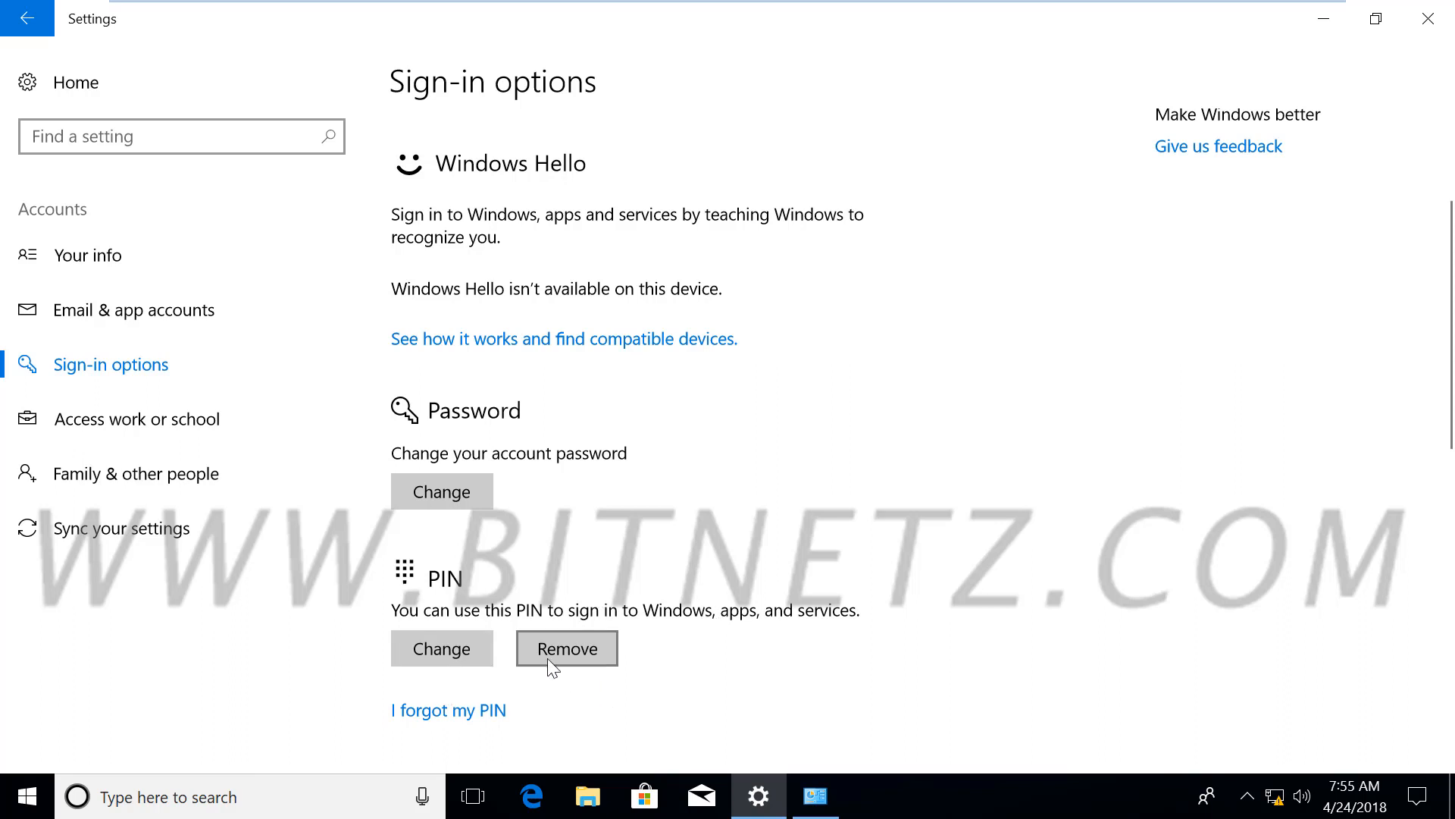
Cancel Change PIN, choose 'I forgot my PIN' and verify with the account password
click(465, 649)
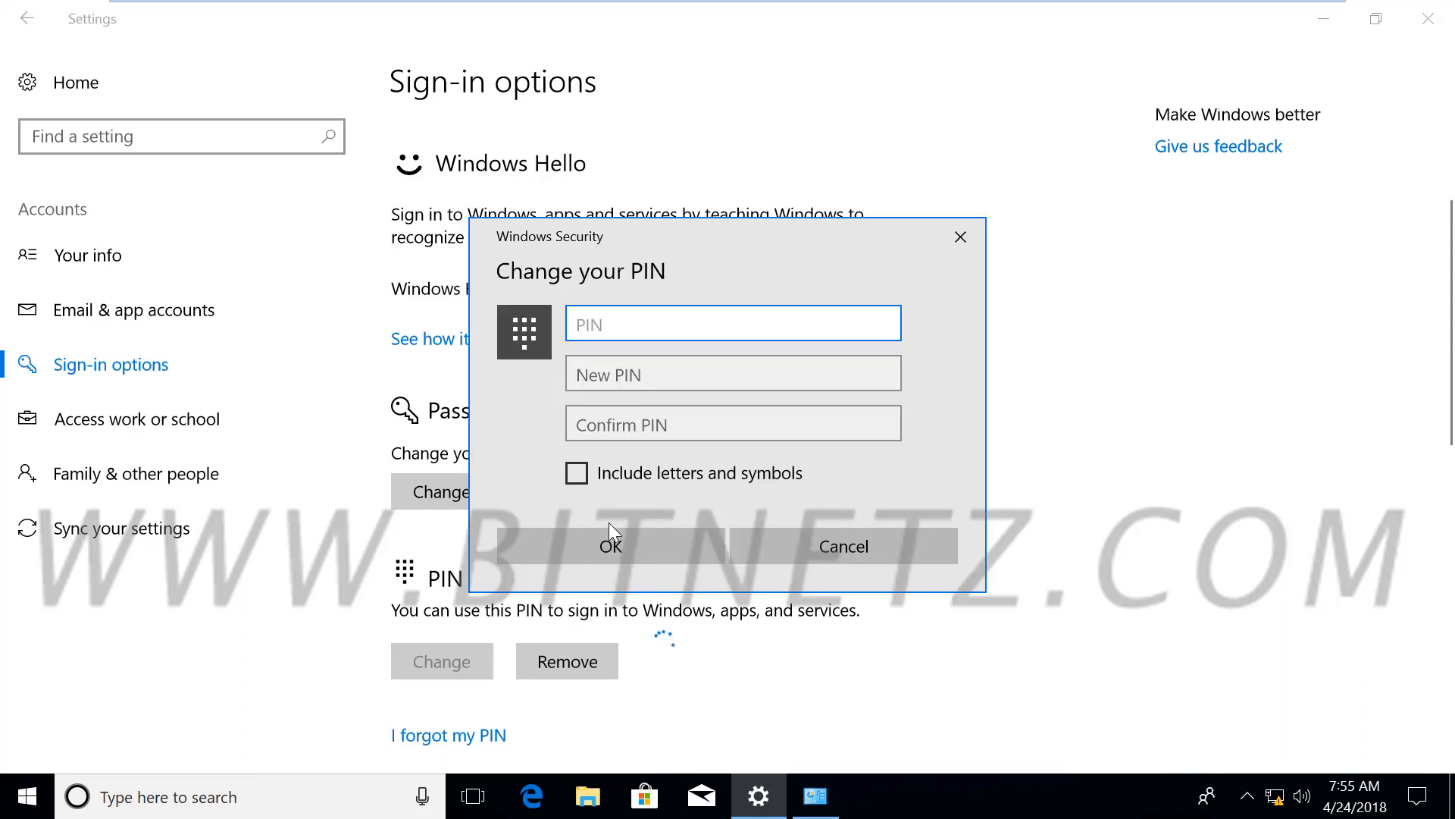
click(879, 544)
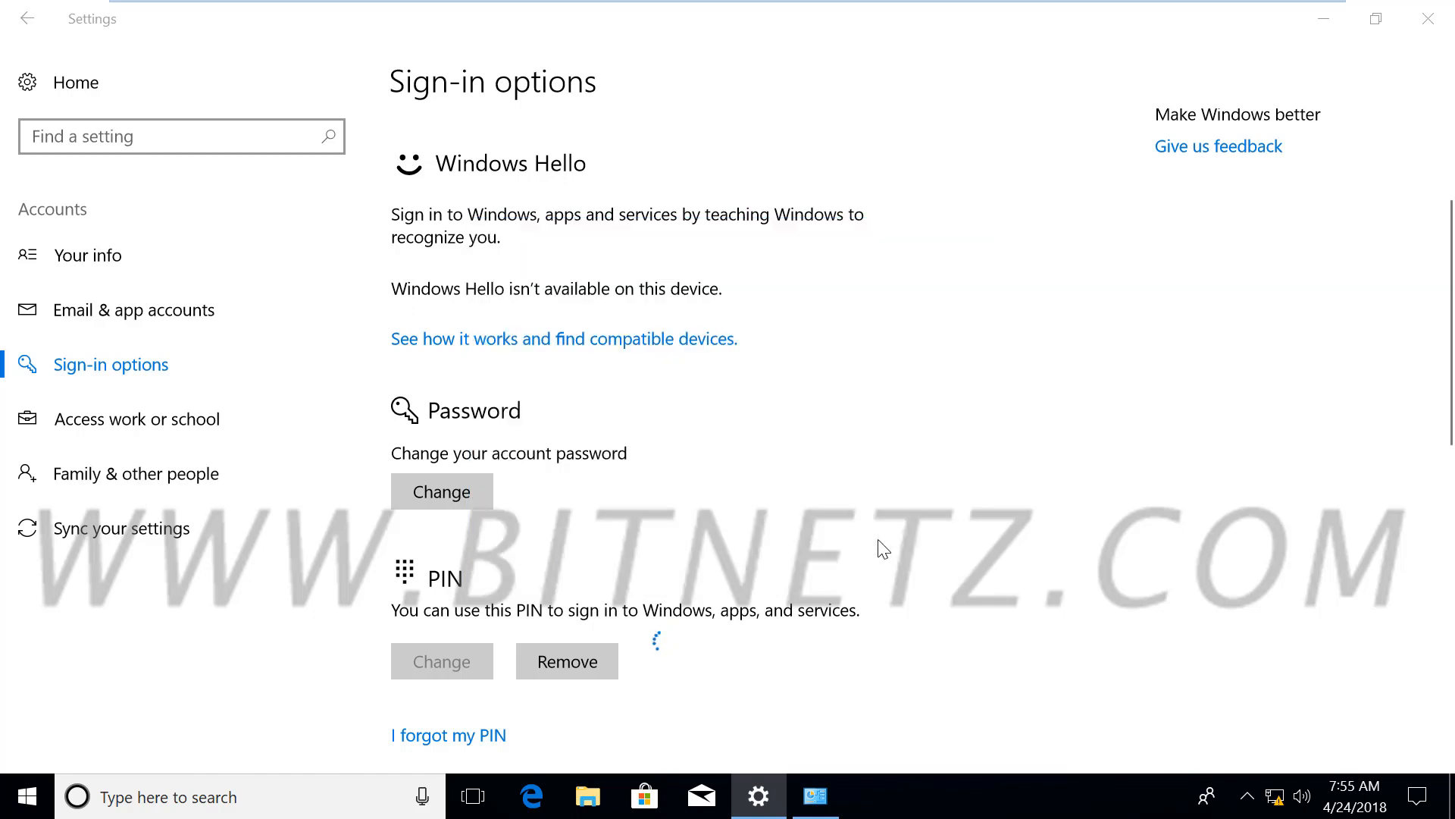
scroll(887, 542, down, 3)
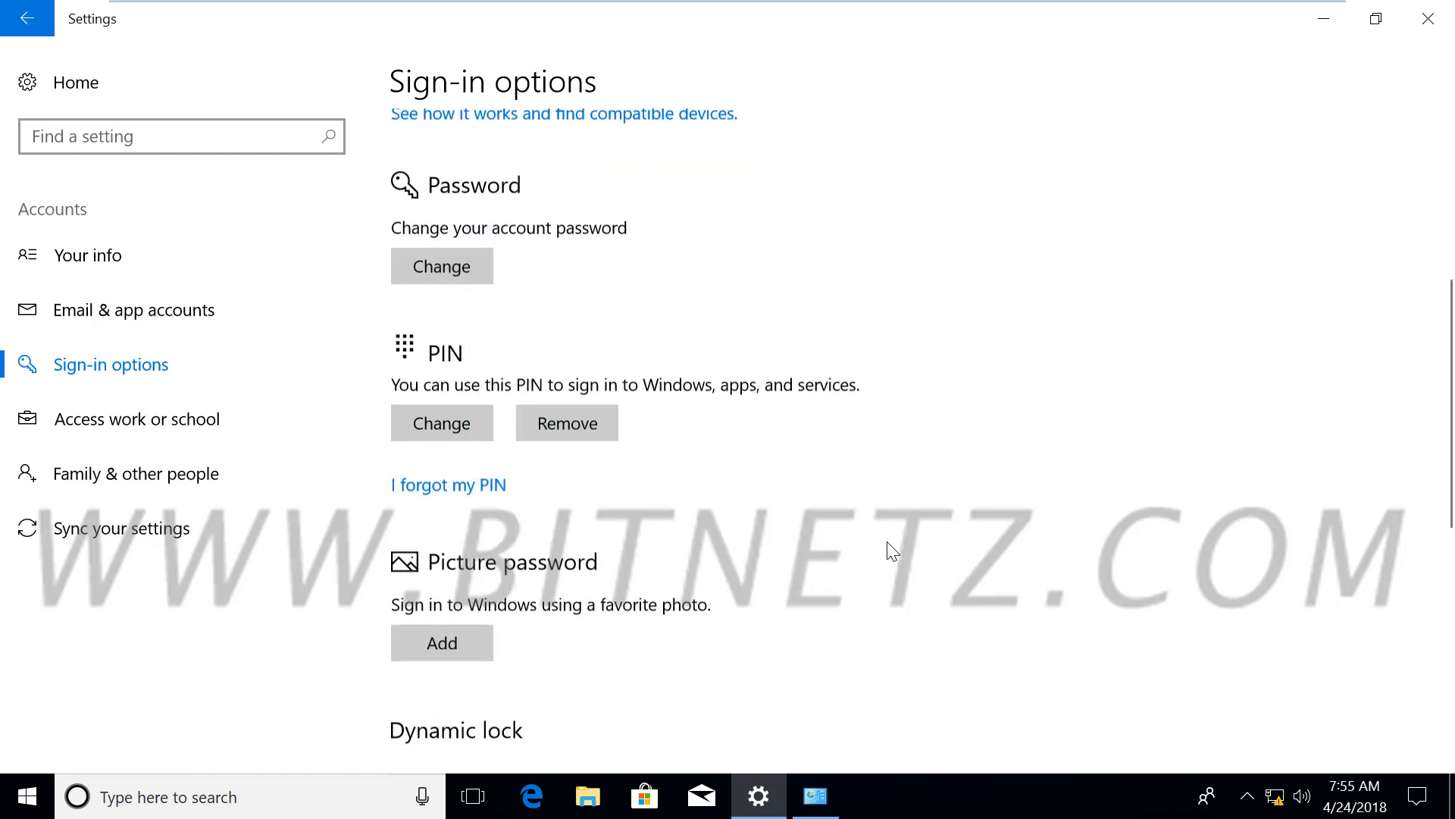
scroll(887, 542, down, 1)
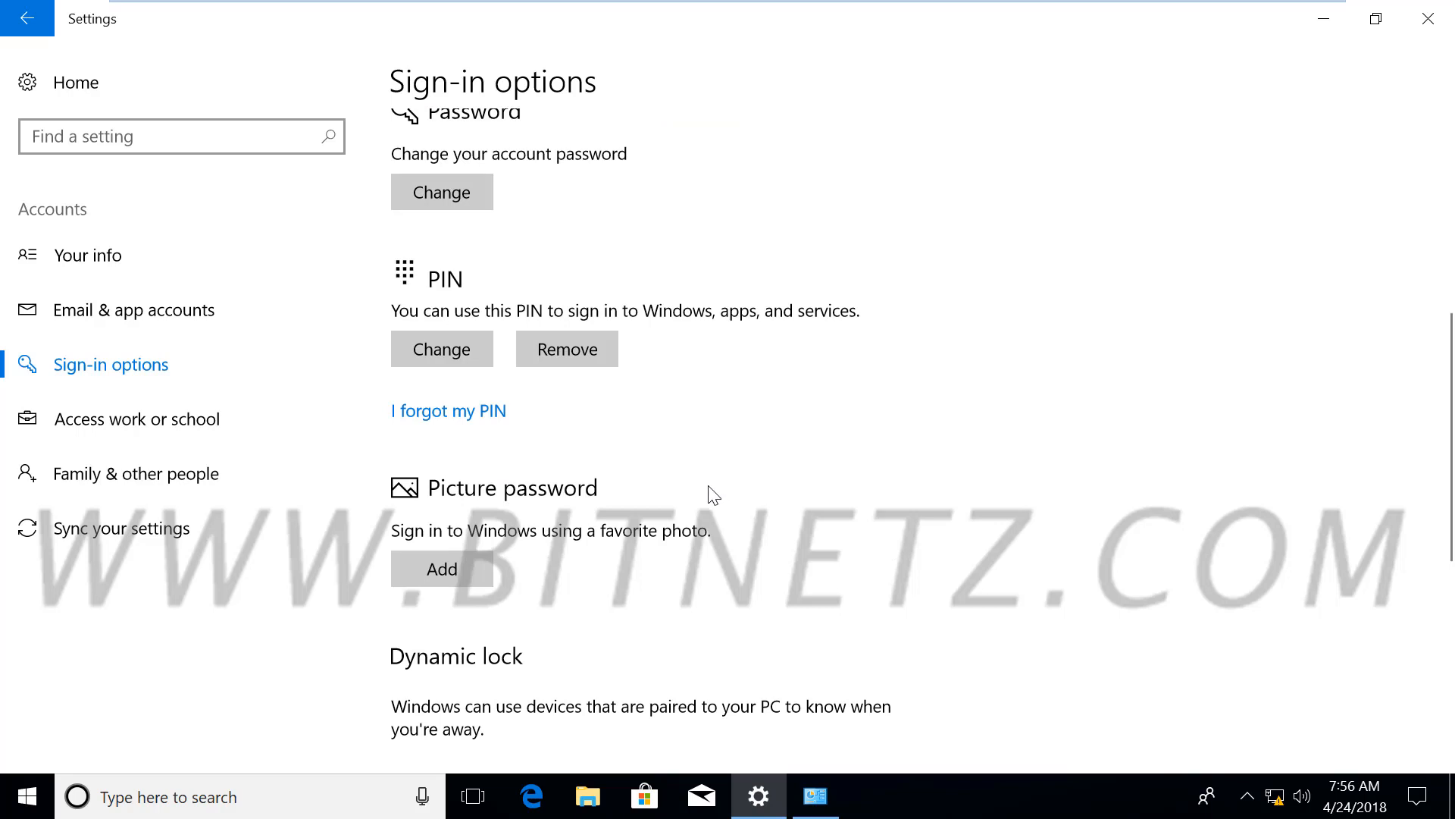
click(473, 420)
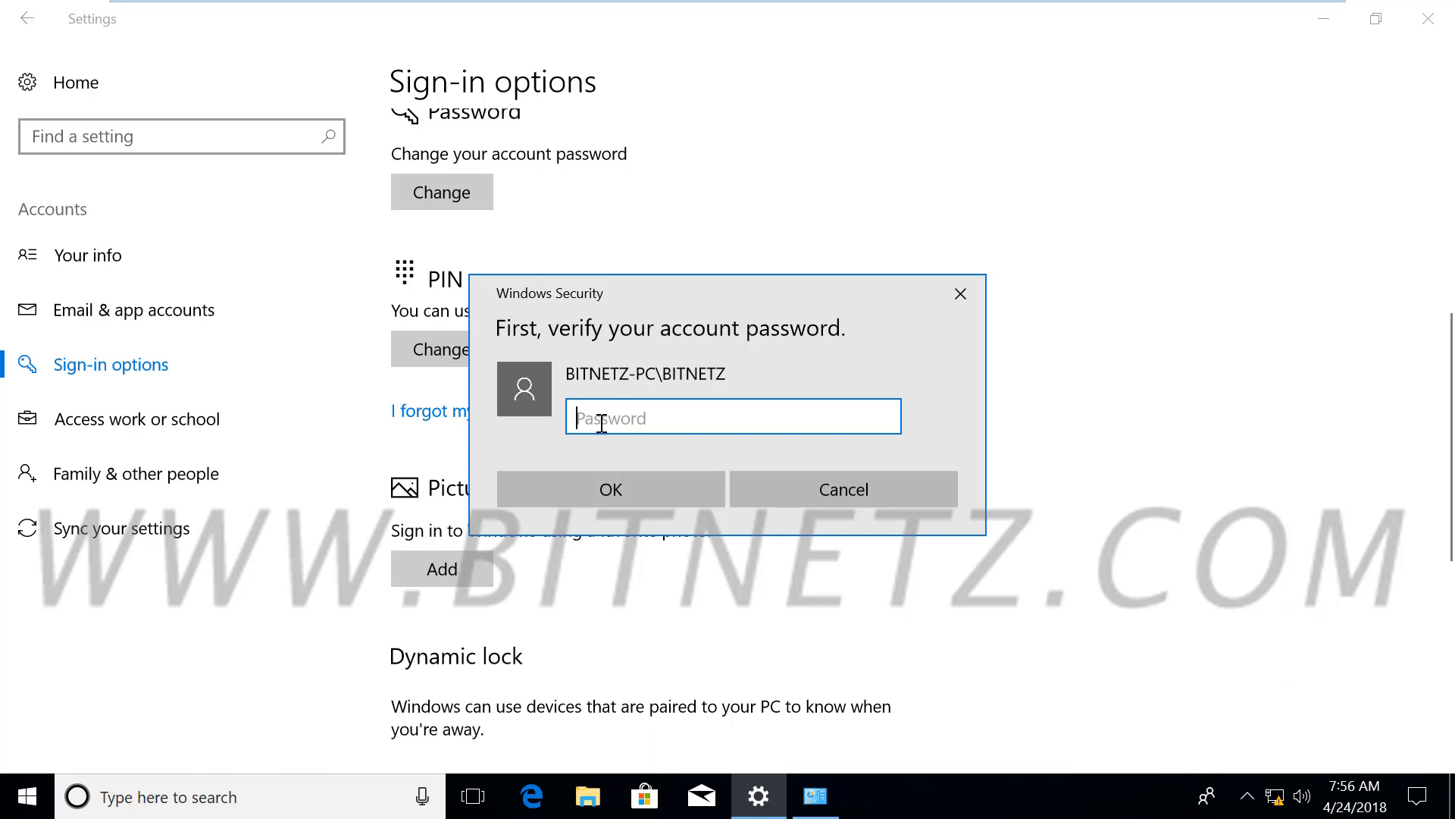
text(•••••••)
click(574, 486)
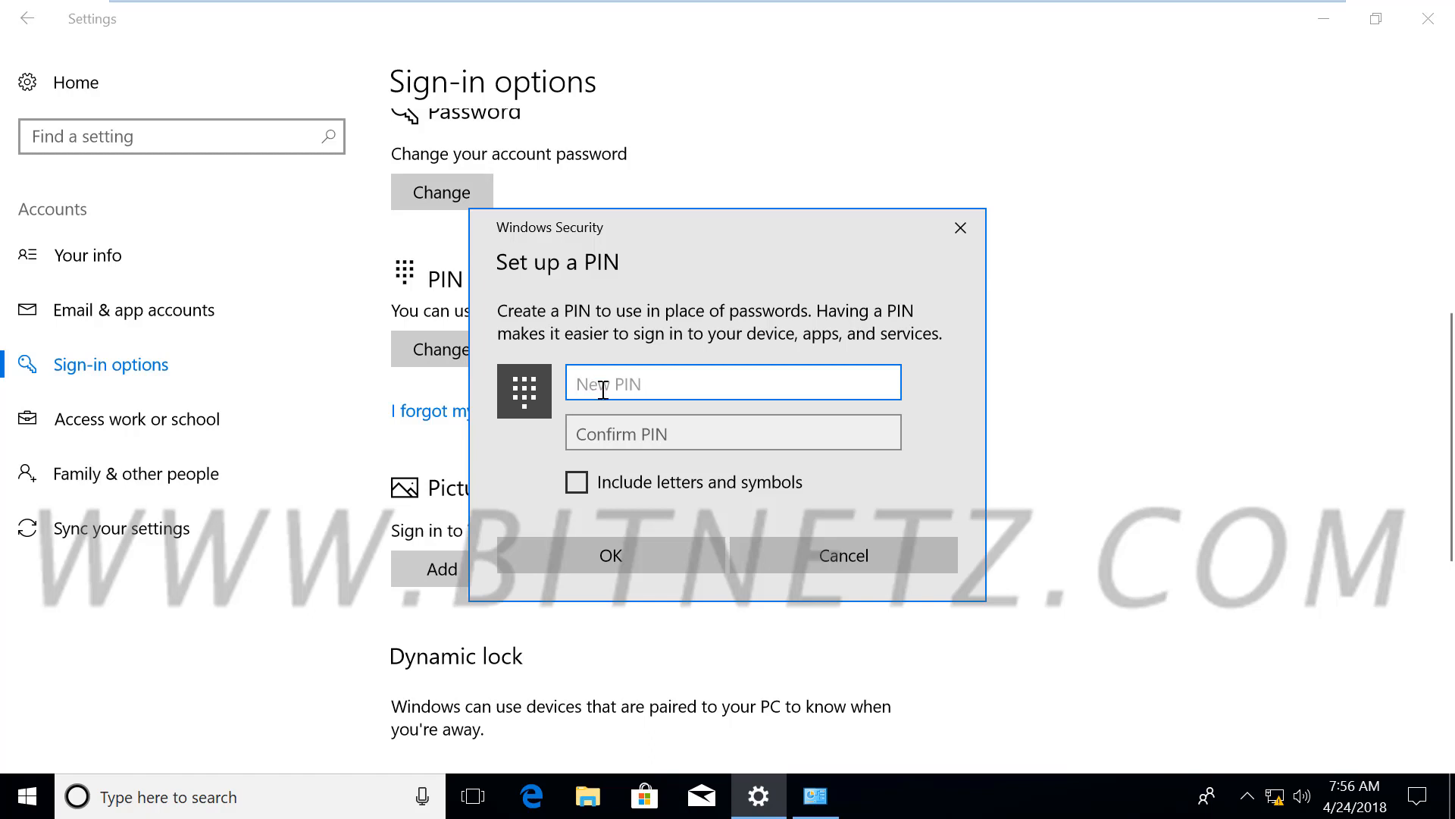
Enter and confirm a new four-digit PIN and save it with OK
text(1234)
key(Tab)
text(1234)
click(614, 558)
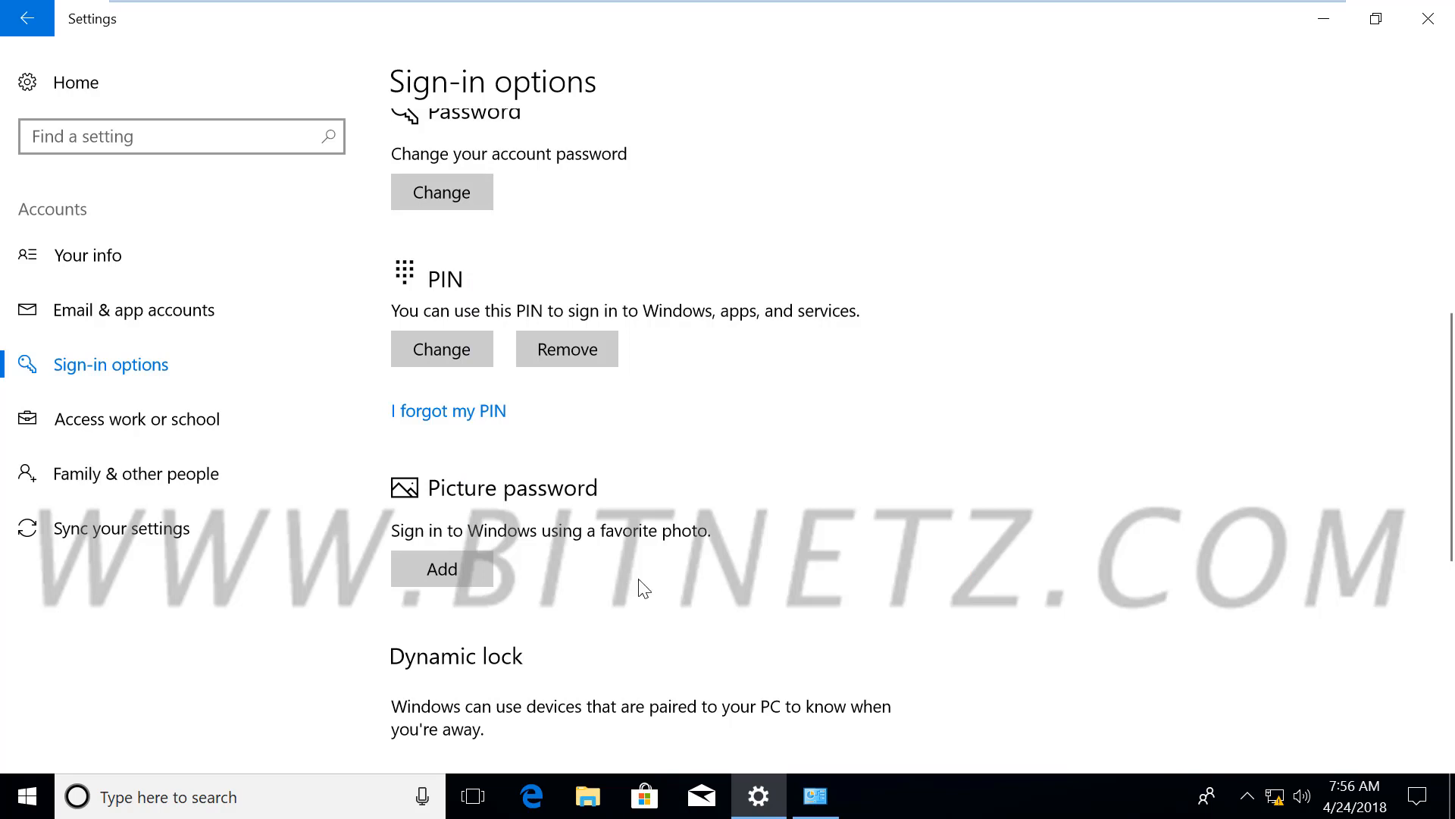
Add a picture password from Sign-in options and verify it with the account password
scroll(643, 590, down, 1)
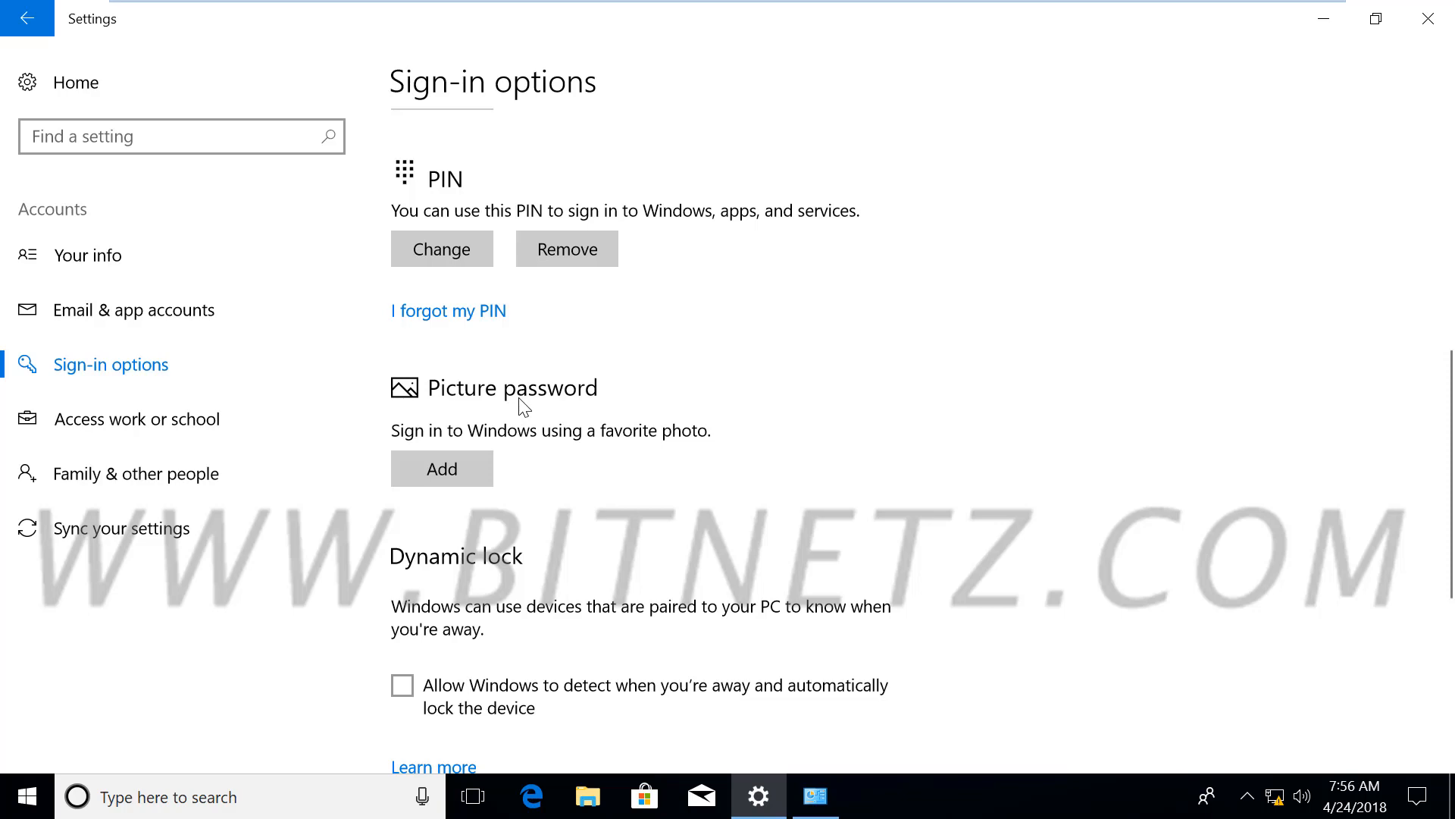
click(438, 470)
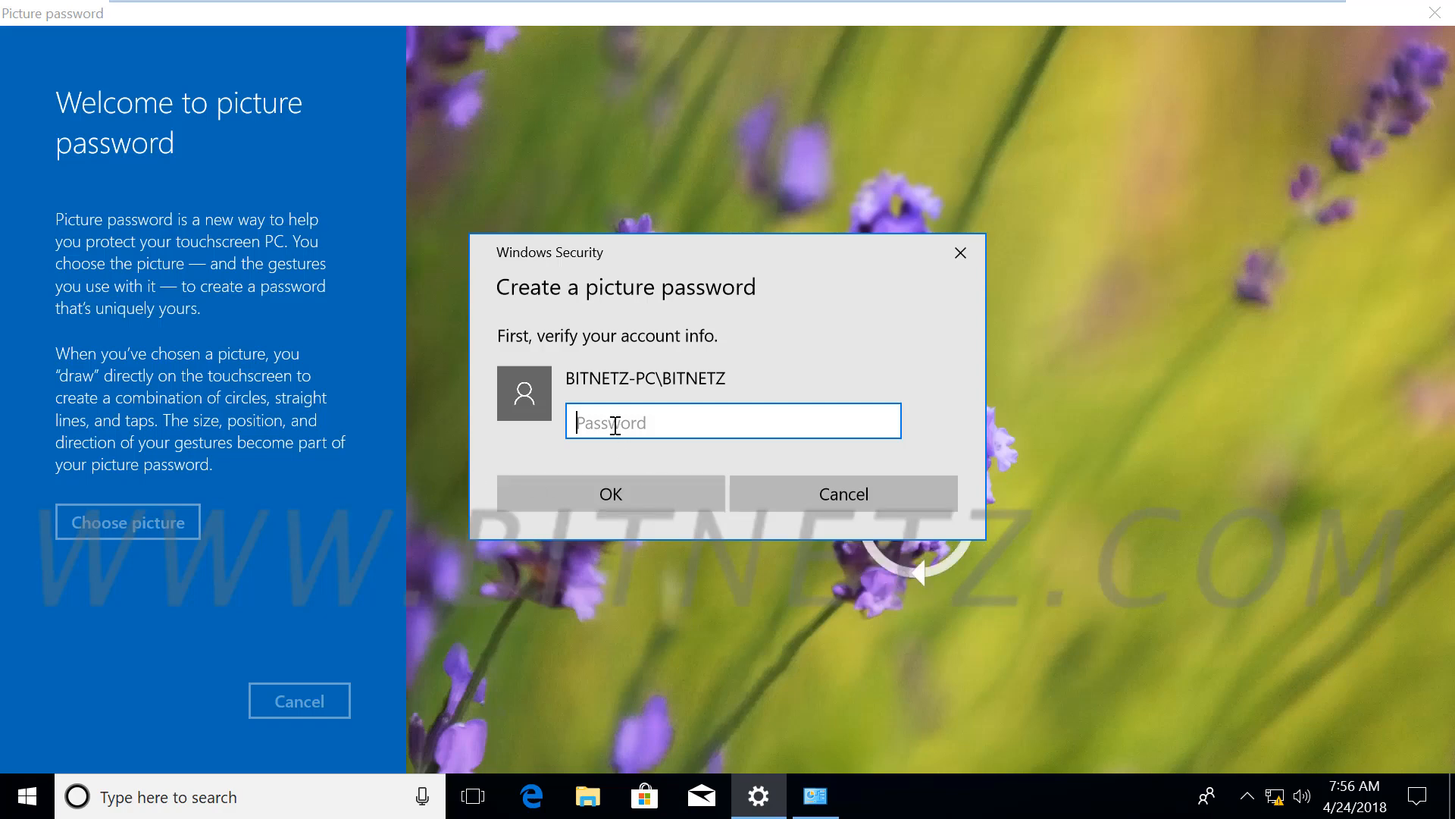
text(•••••)
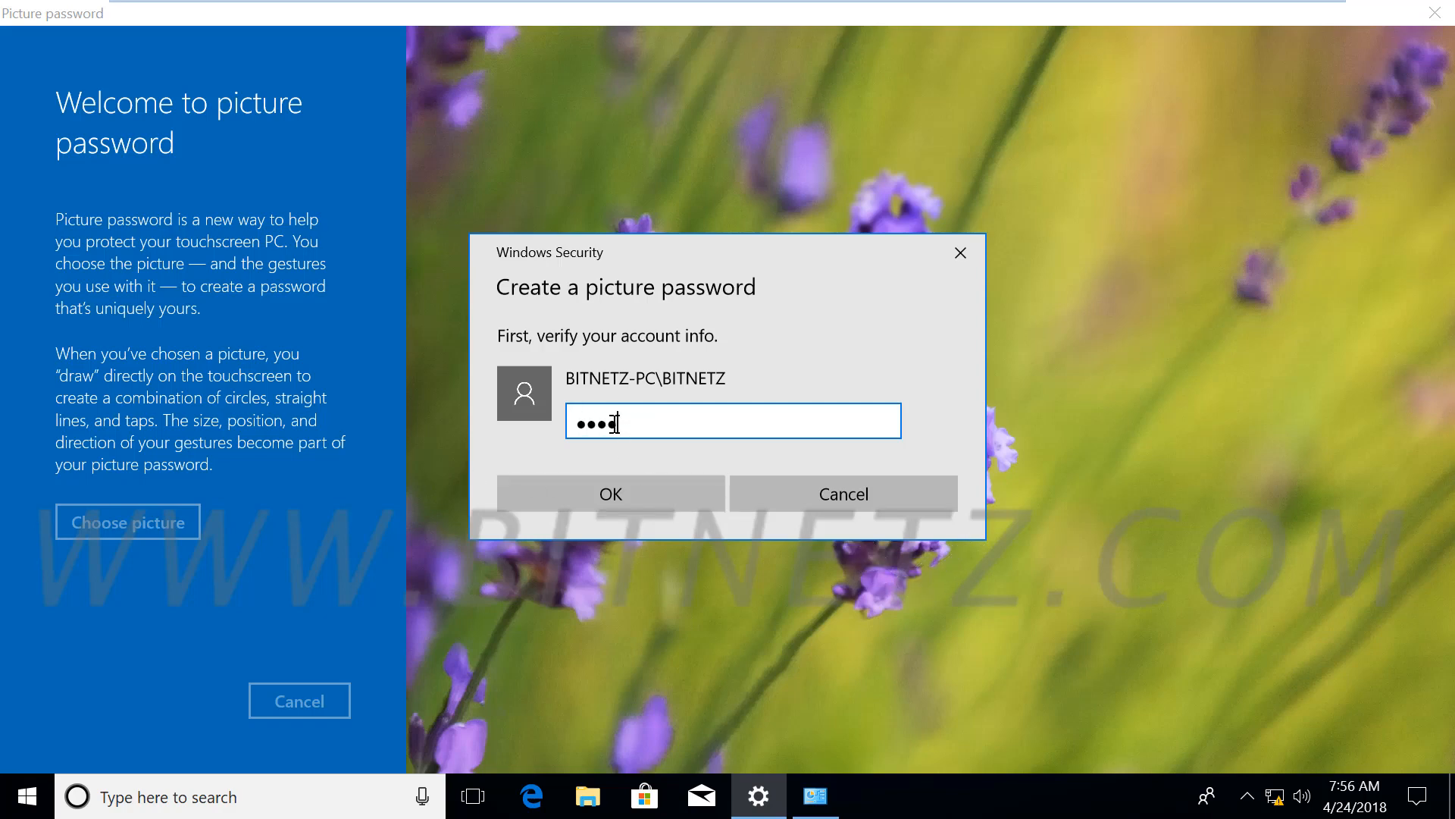
text(•)
click(617, 498)
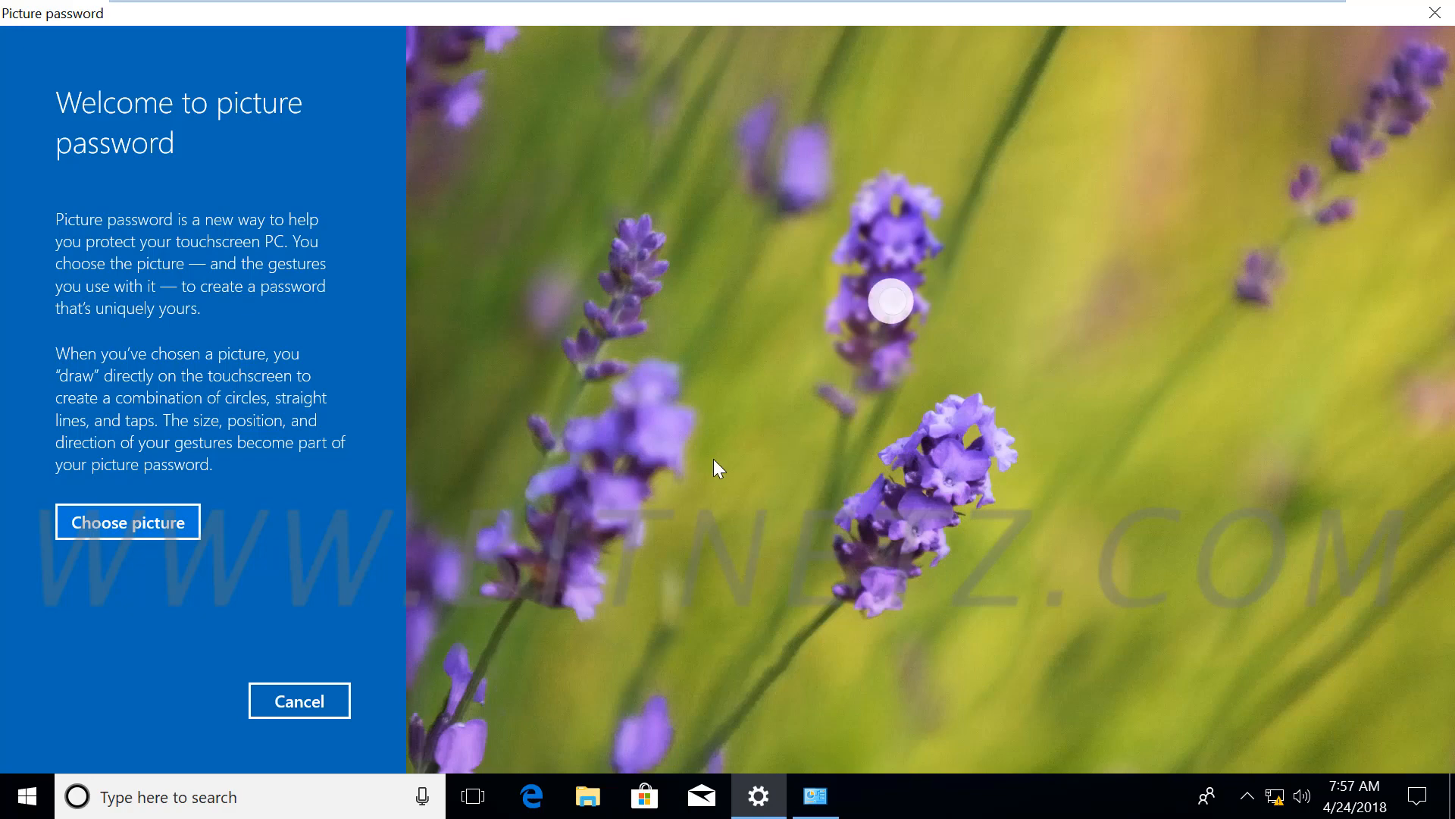
Choose img1.jpg from C:\Windows\Web\Wallpaper\Windows 10 as the password picture
click(115, 526)
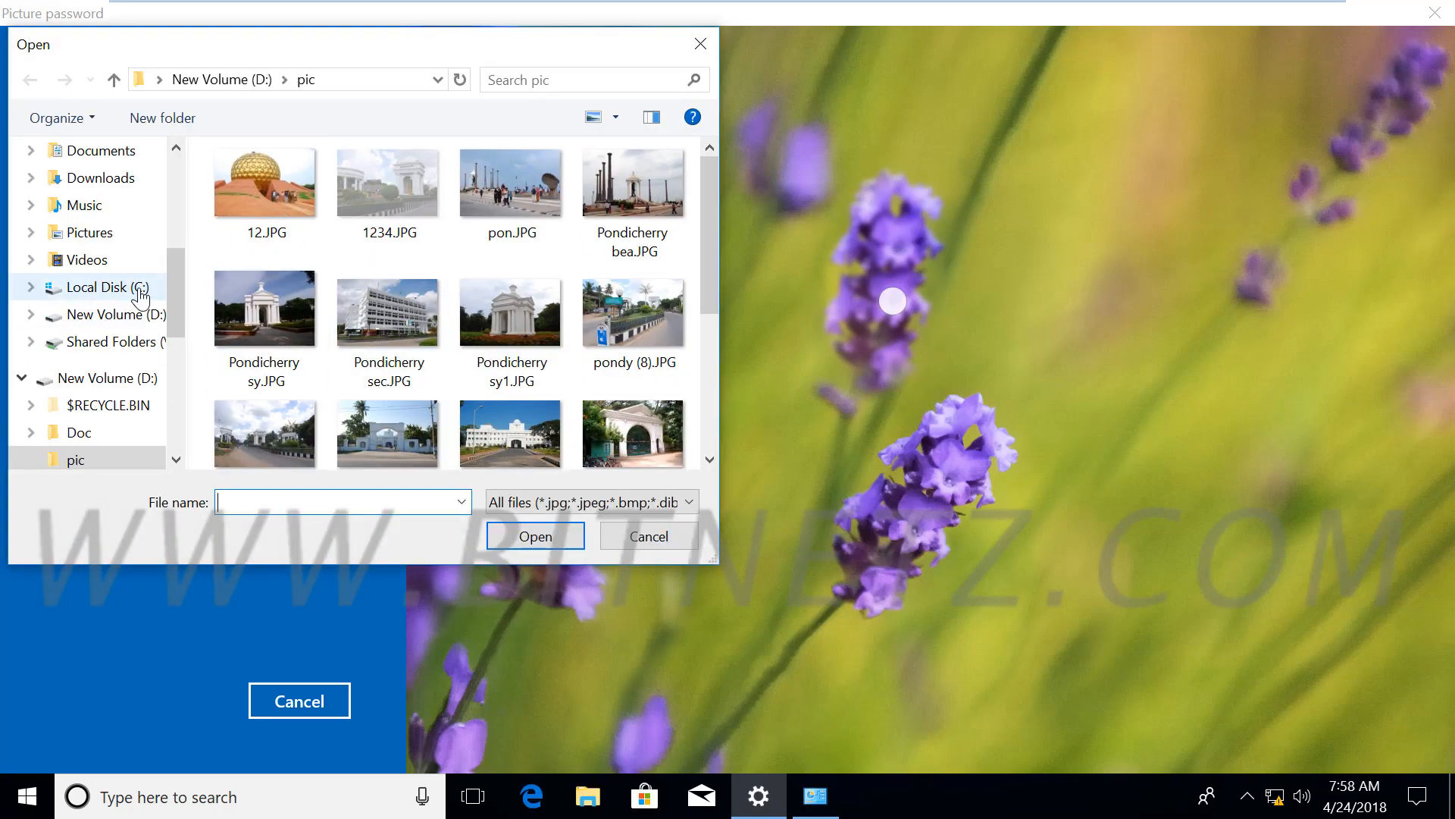
click(141, 292)
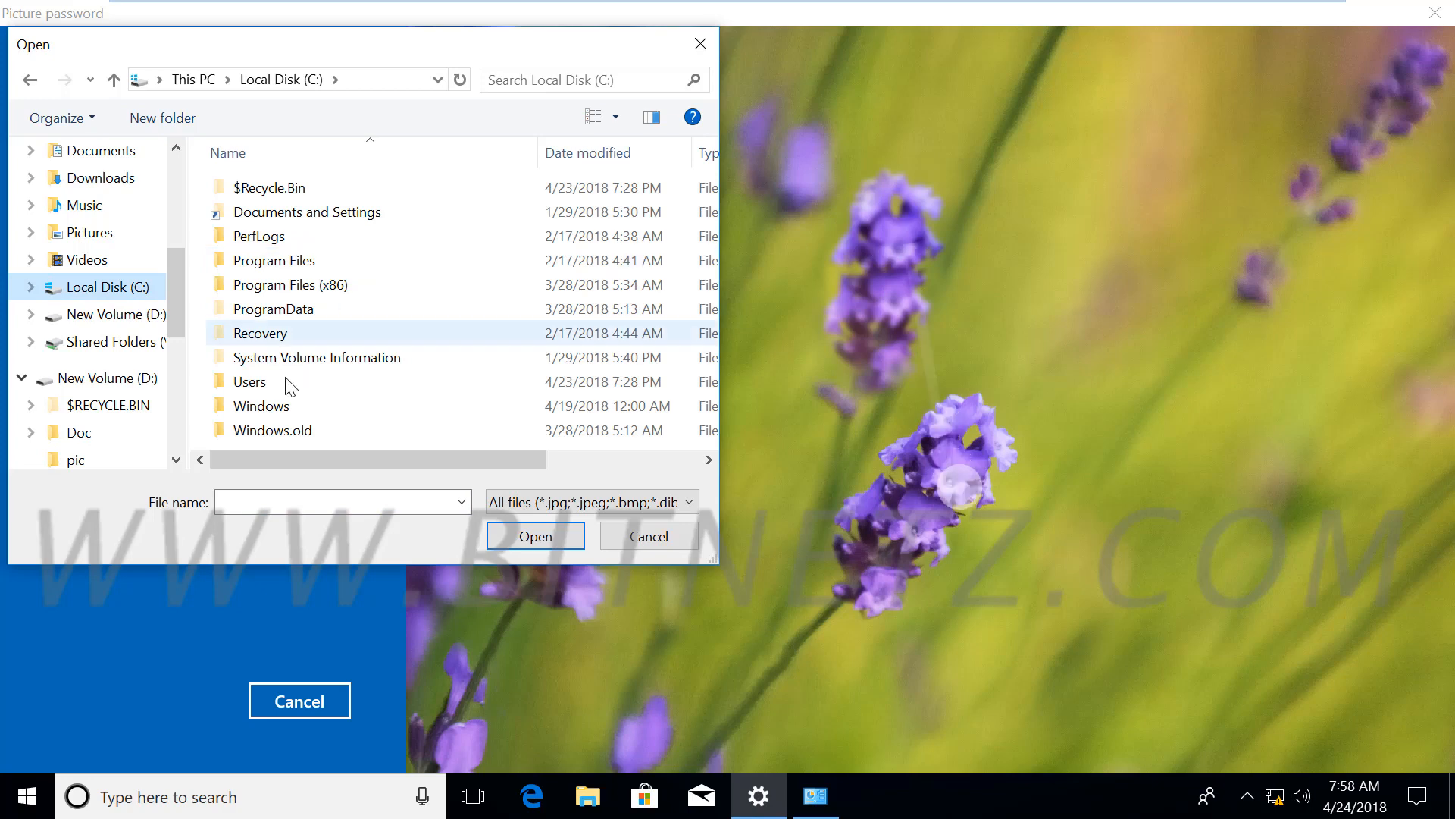
double_click(269, 407)
scroll(306, 433, down, 20)
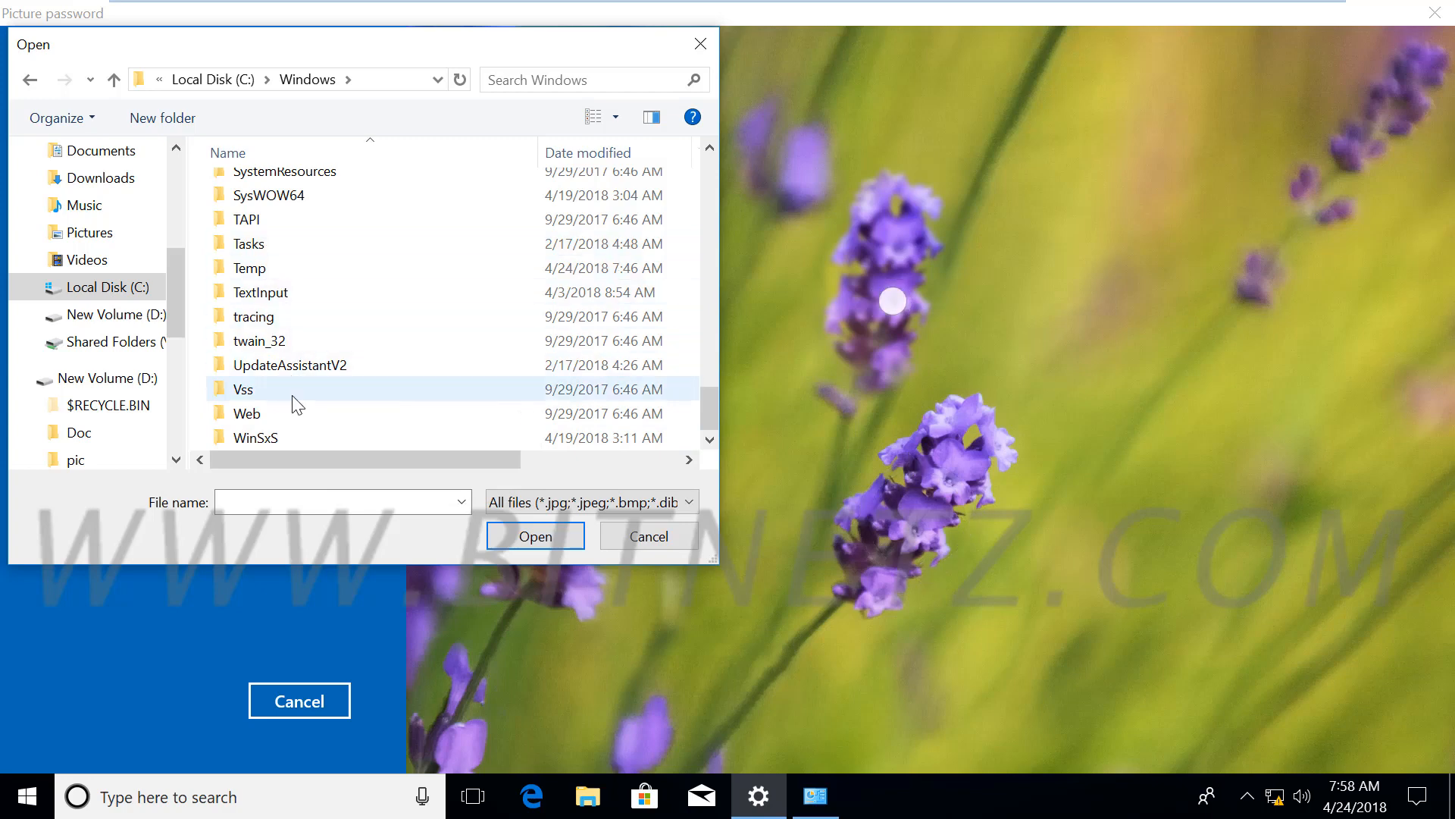
scroll(293, 412, up, 2)
scroll(293, 413, down, 2)
double_click(271, 413)
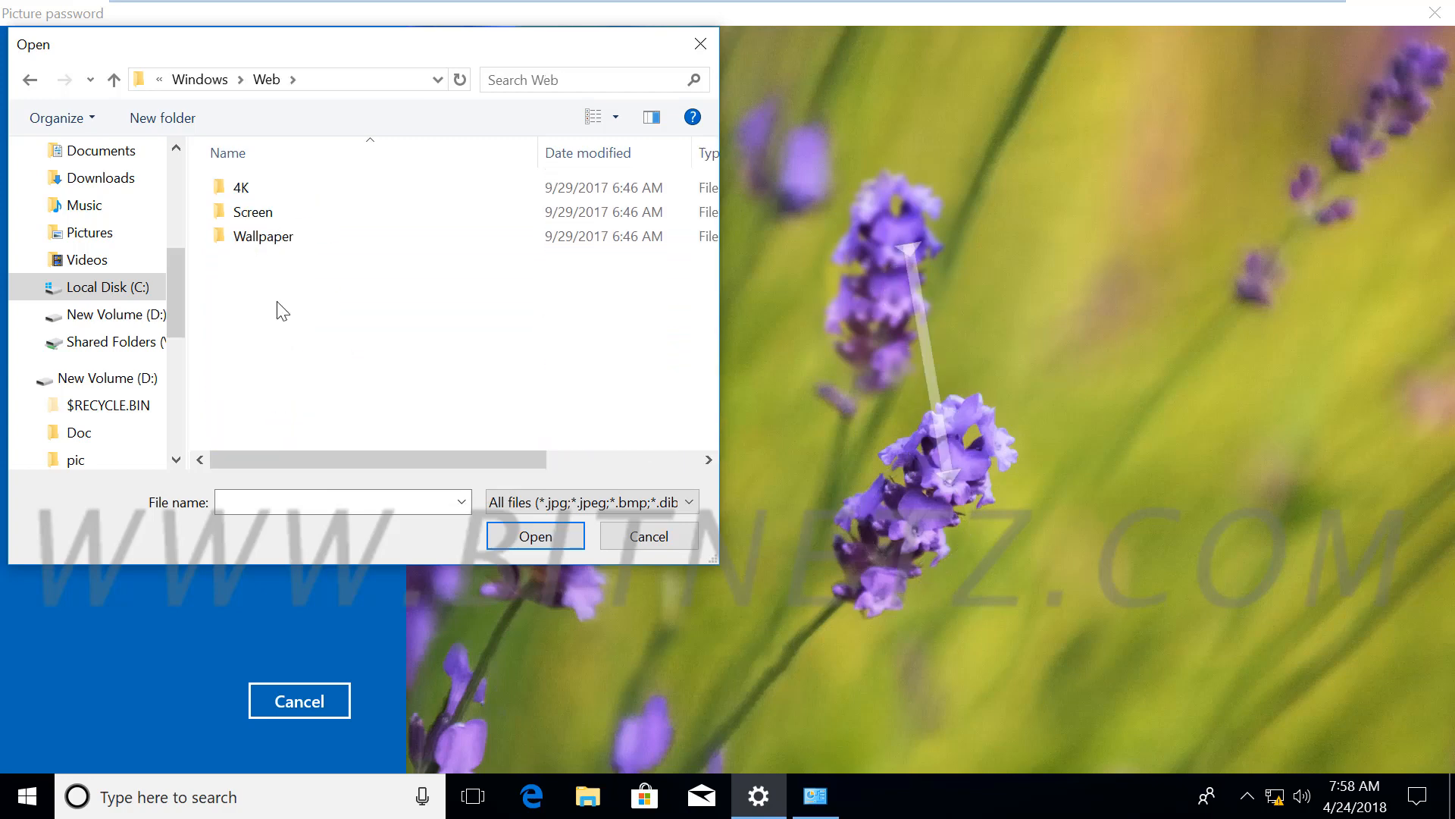
double_click(261, 237)
click(302, 240)
double_click(302, 240)
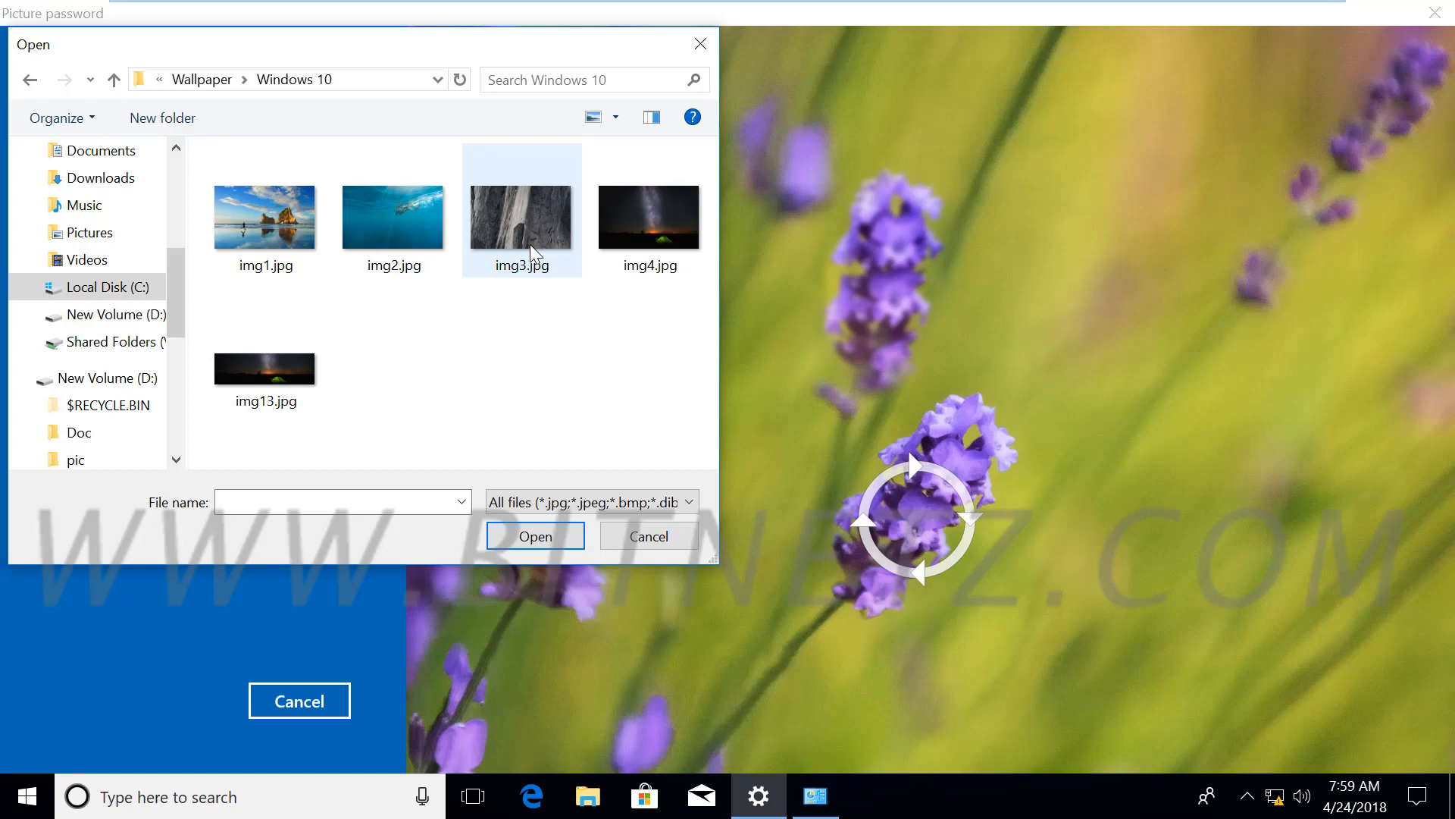
click(271, 224)
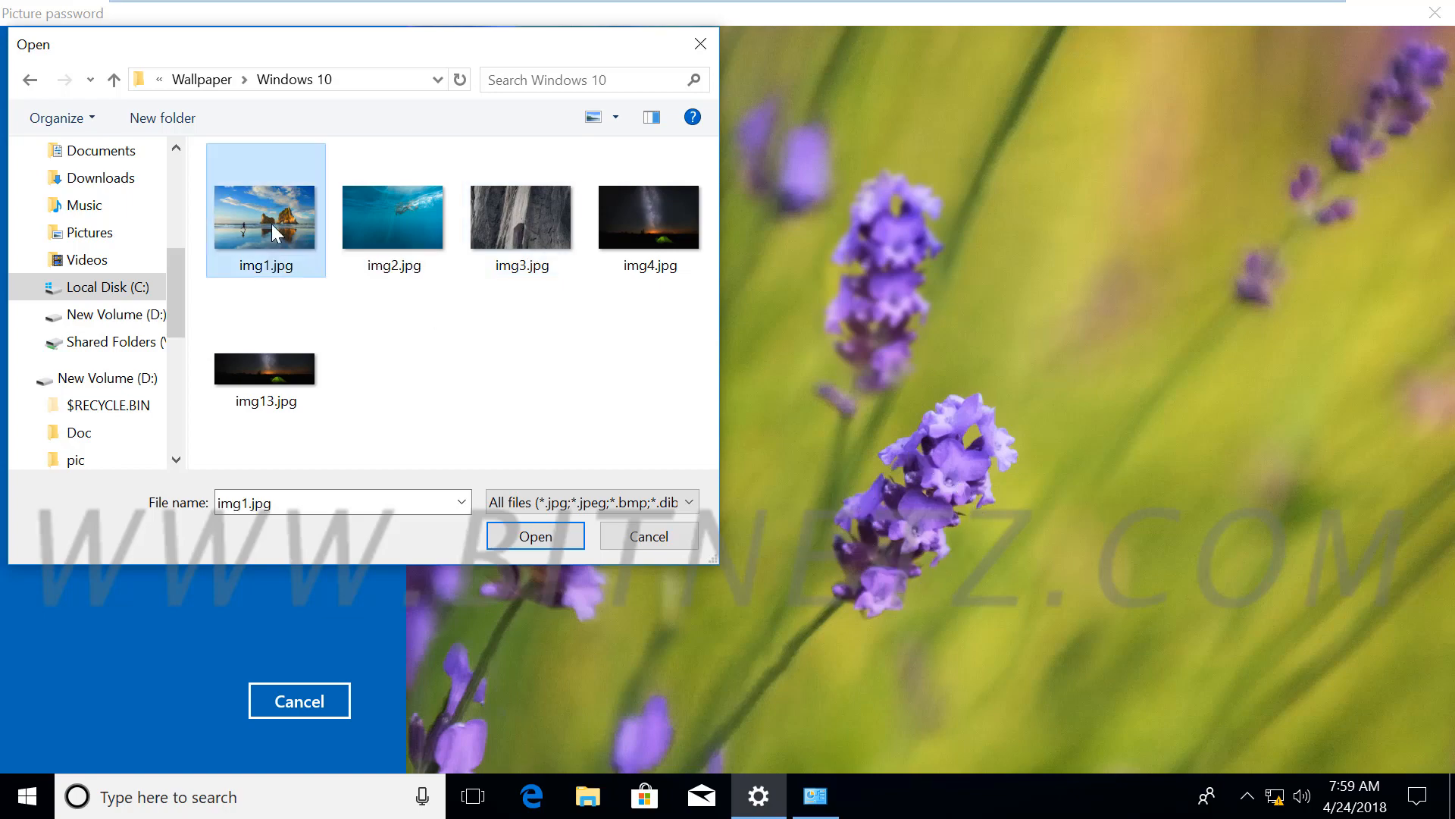
click(535, 536)
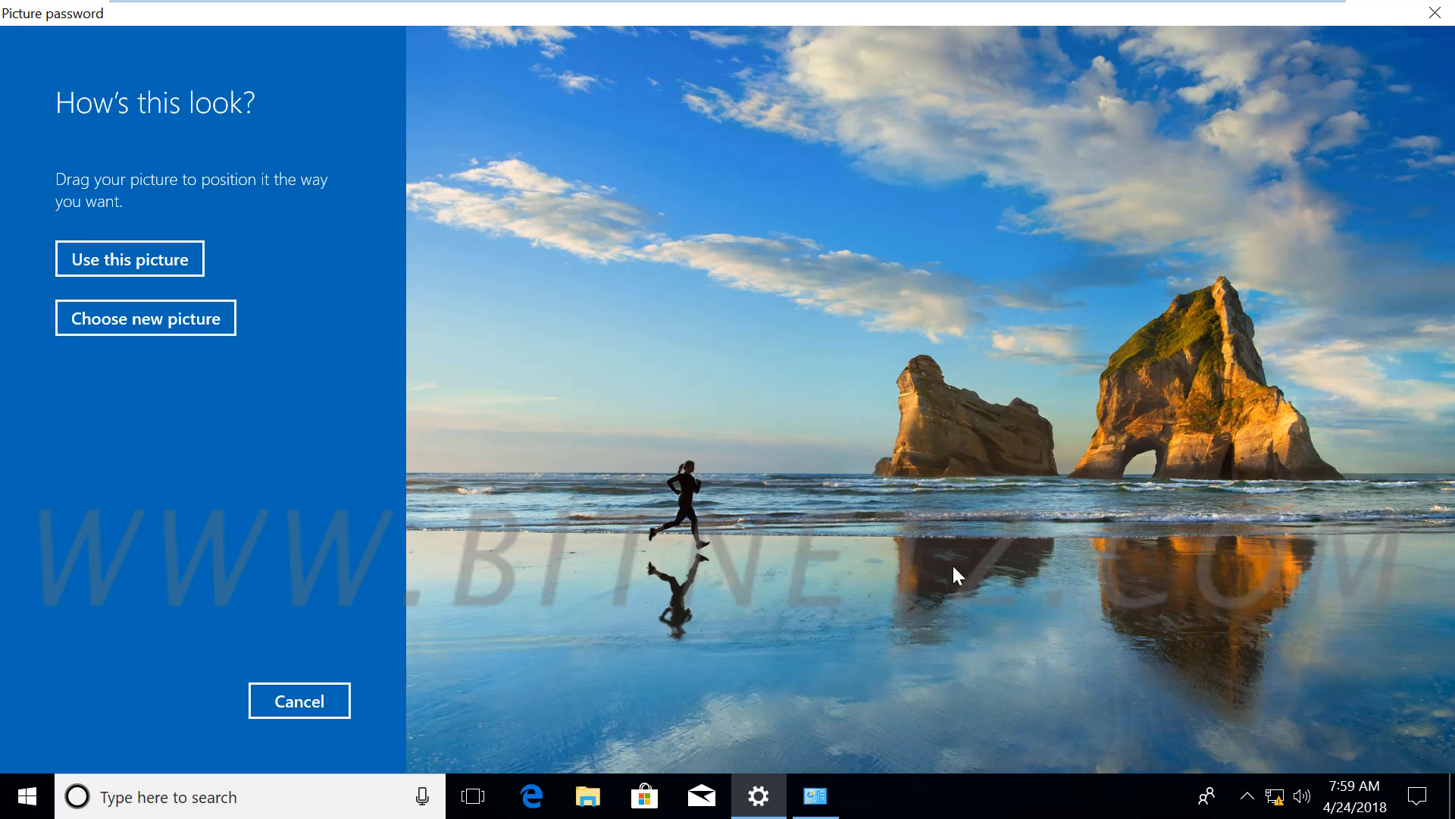
Accept the beach picture as positioned with 'Use this picture'
click(135, 259)
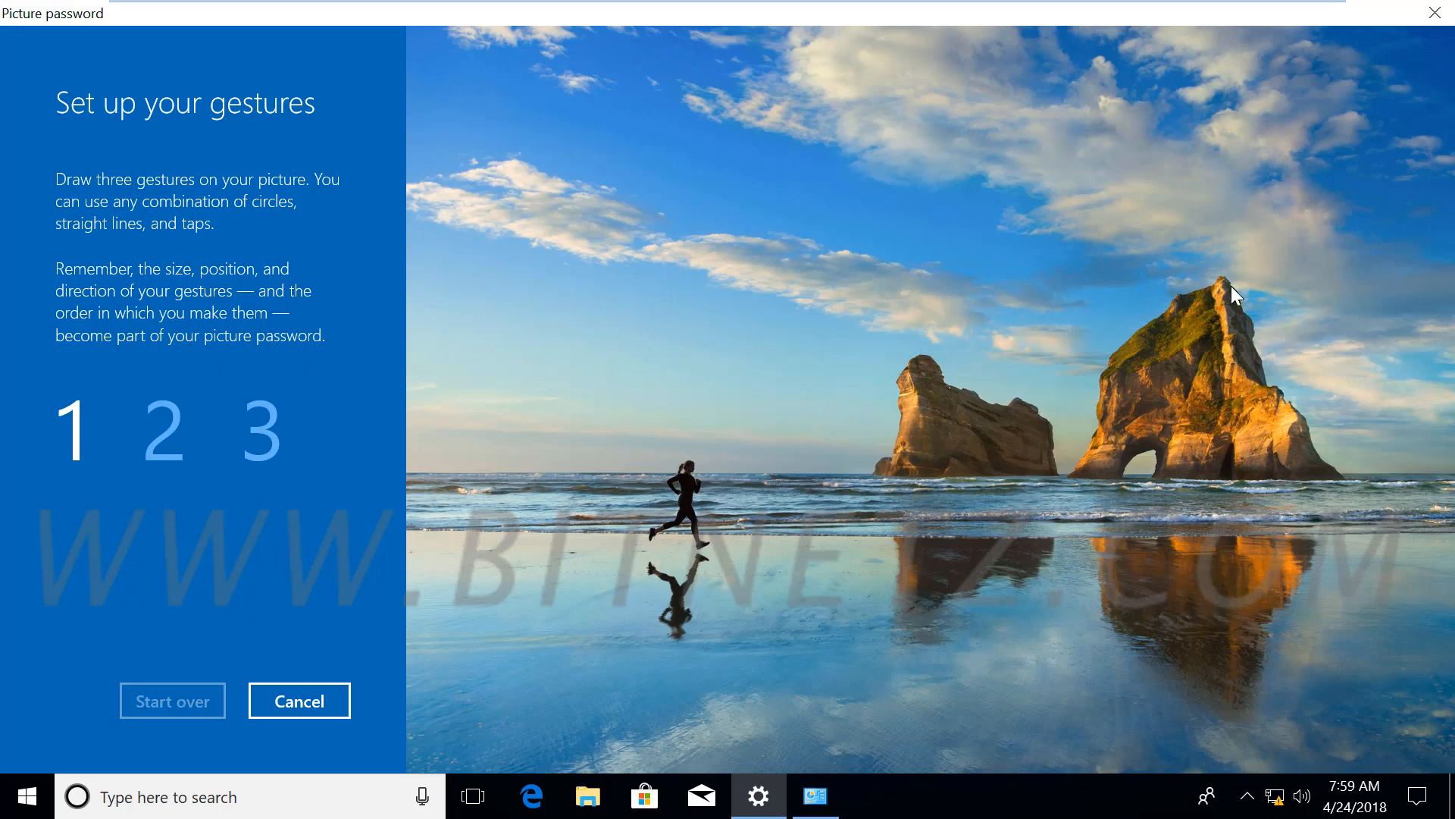
Draw a line, tap the rock arch, and tap the lower right of the beach picture
drag(1231, 285, 1190, 495)
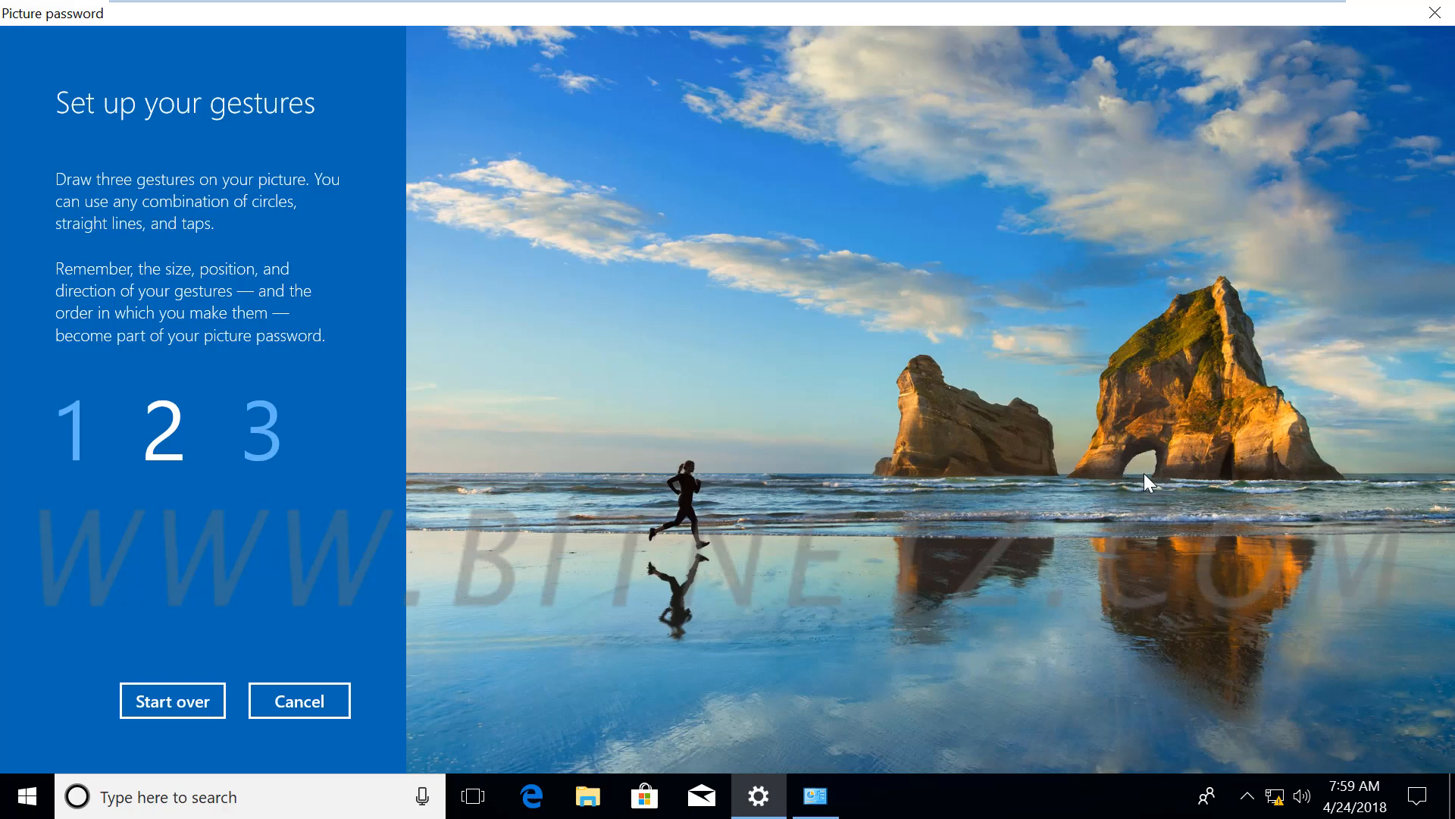
click(1129, 448)
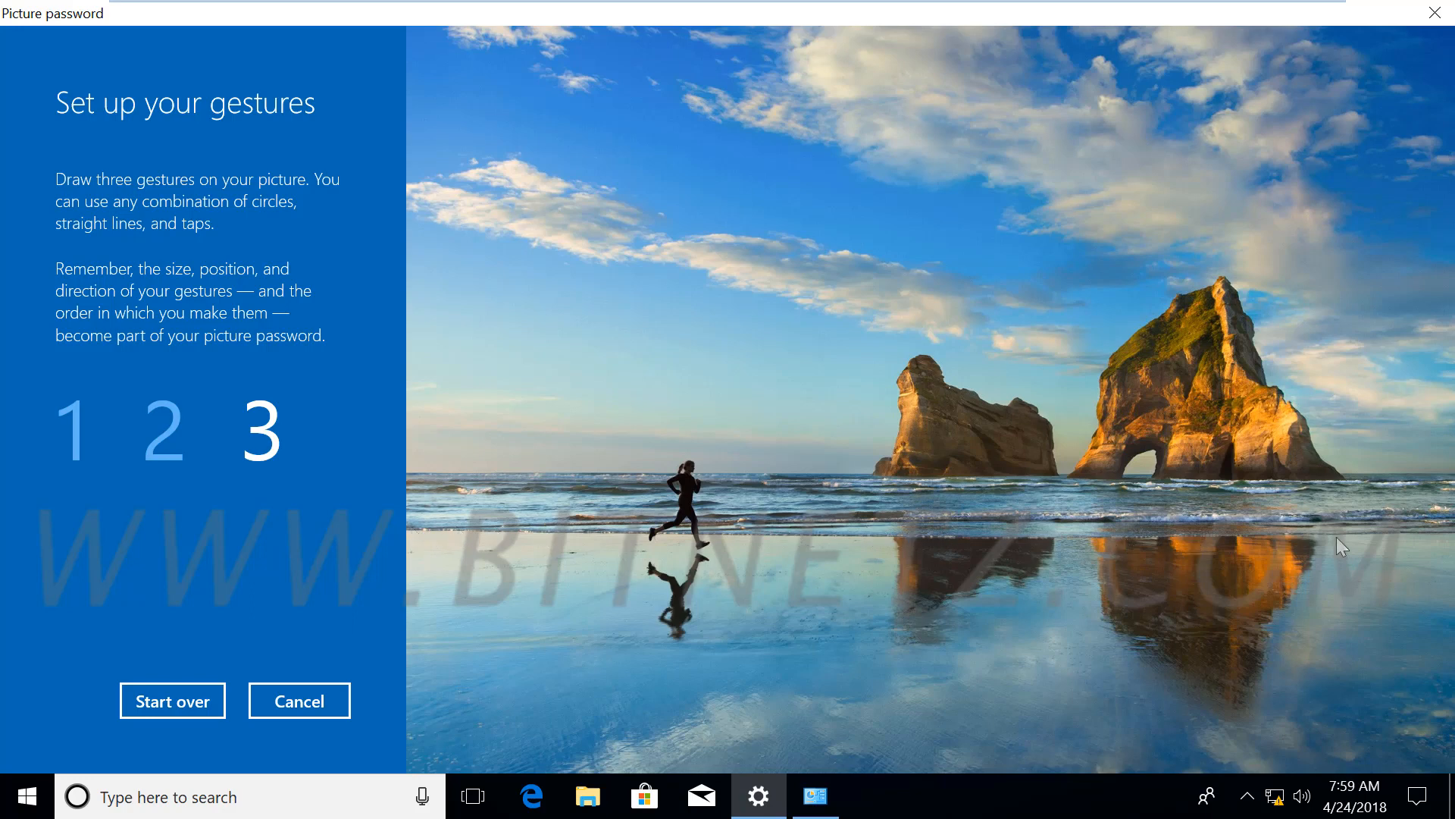
click(1419, 561)
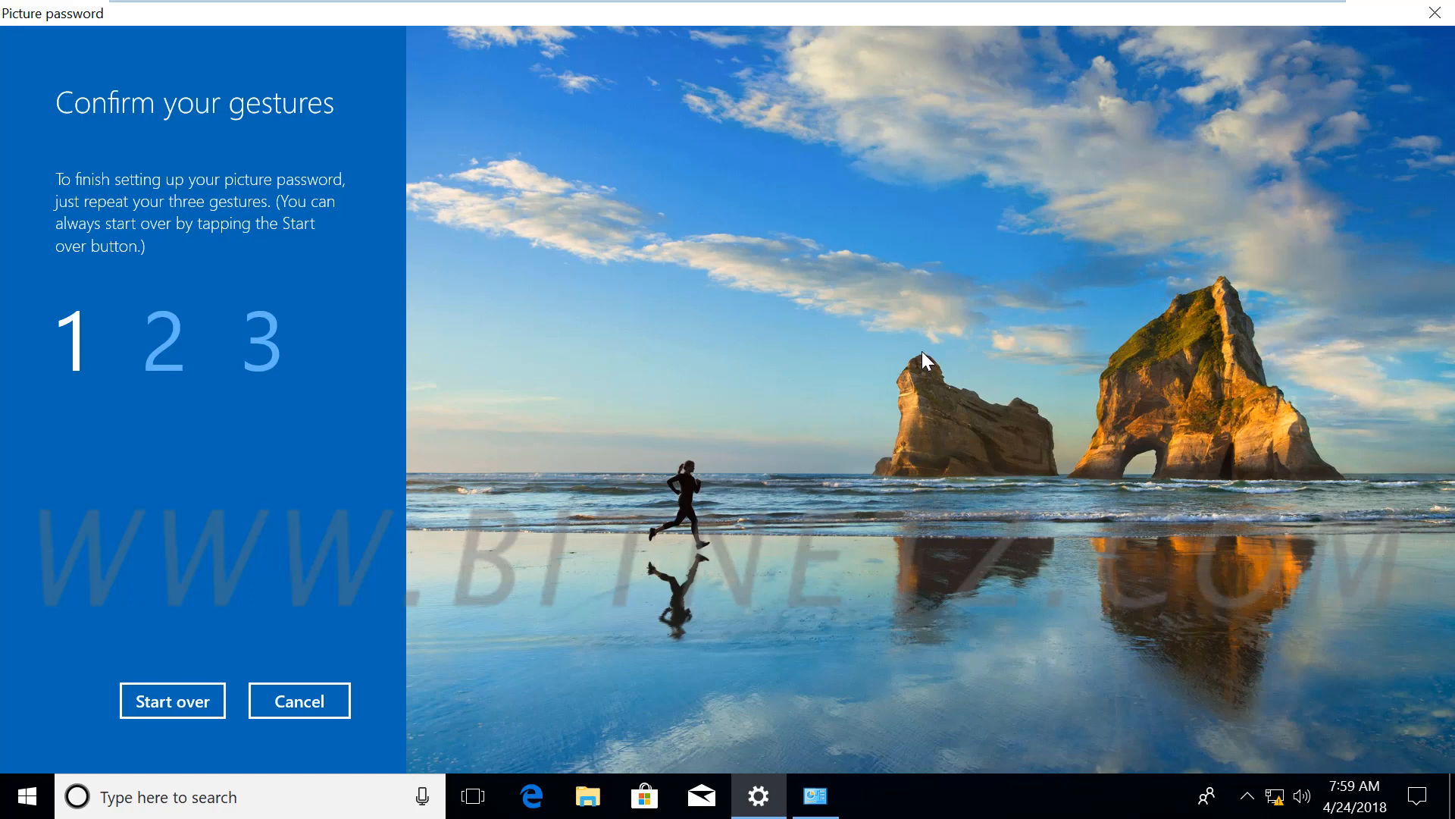
Repeat the three gestures, including the rock arch tap, then Finish the picture password setup
click(1225, 285)
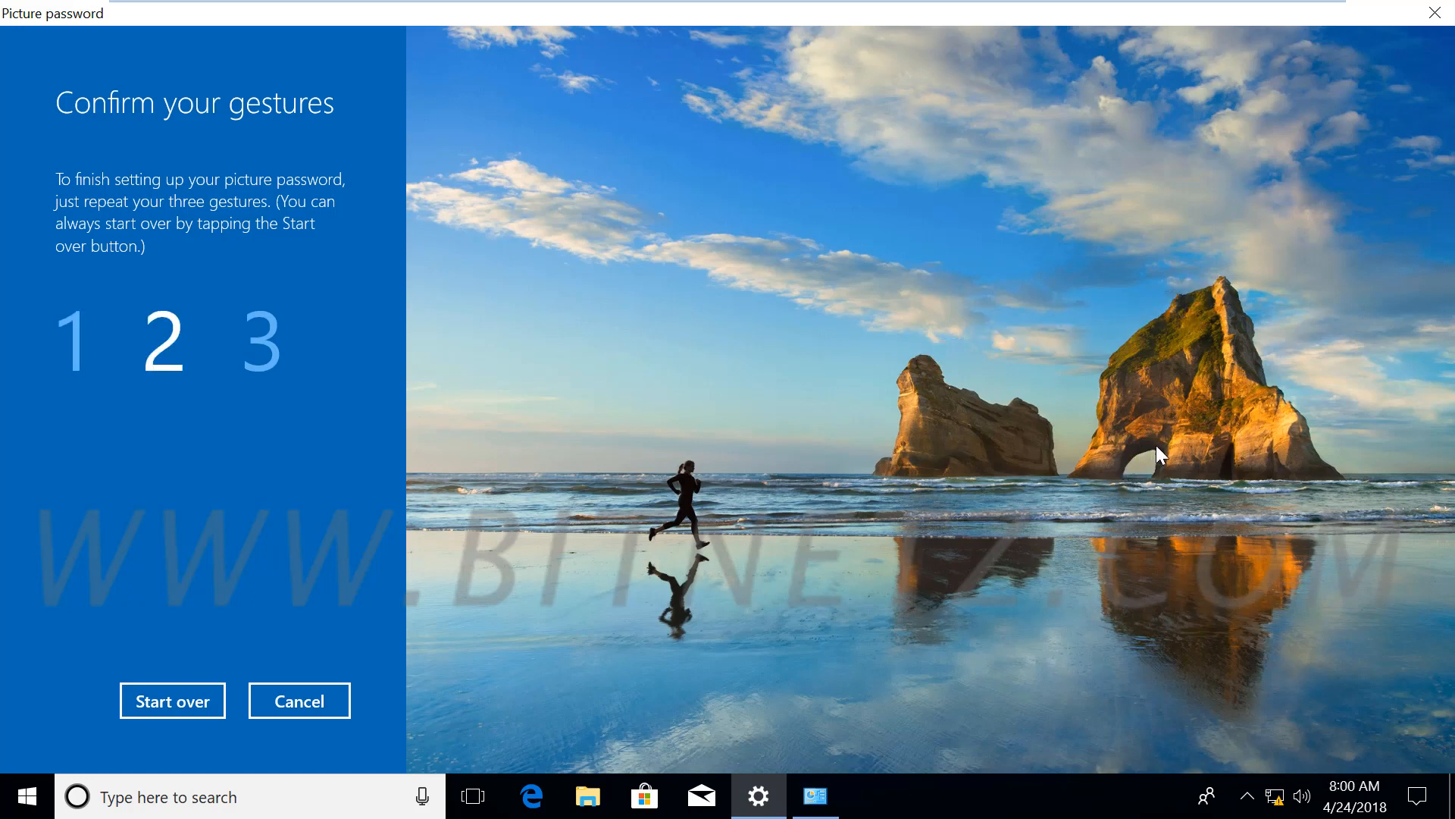
click(1129, 474)
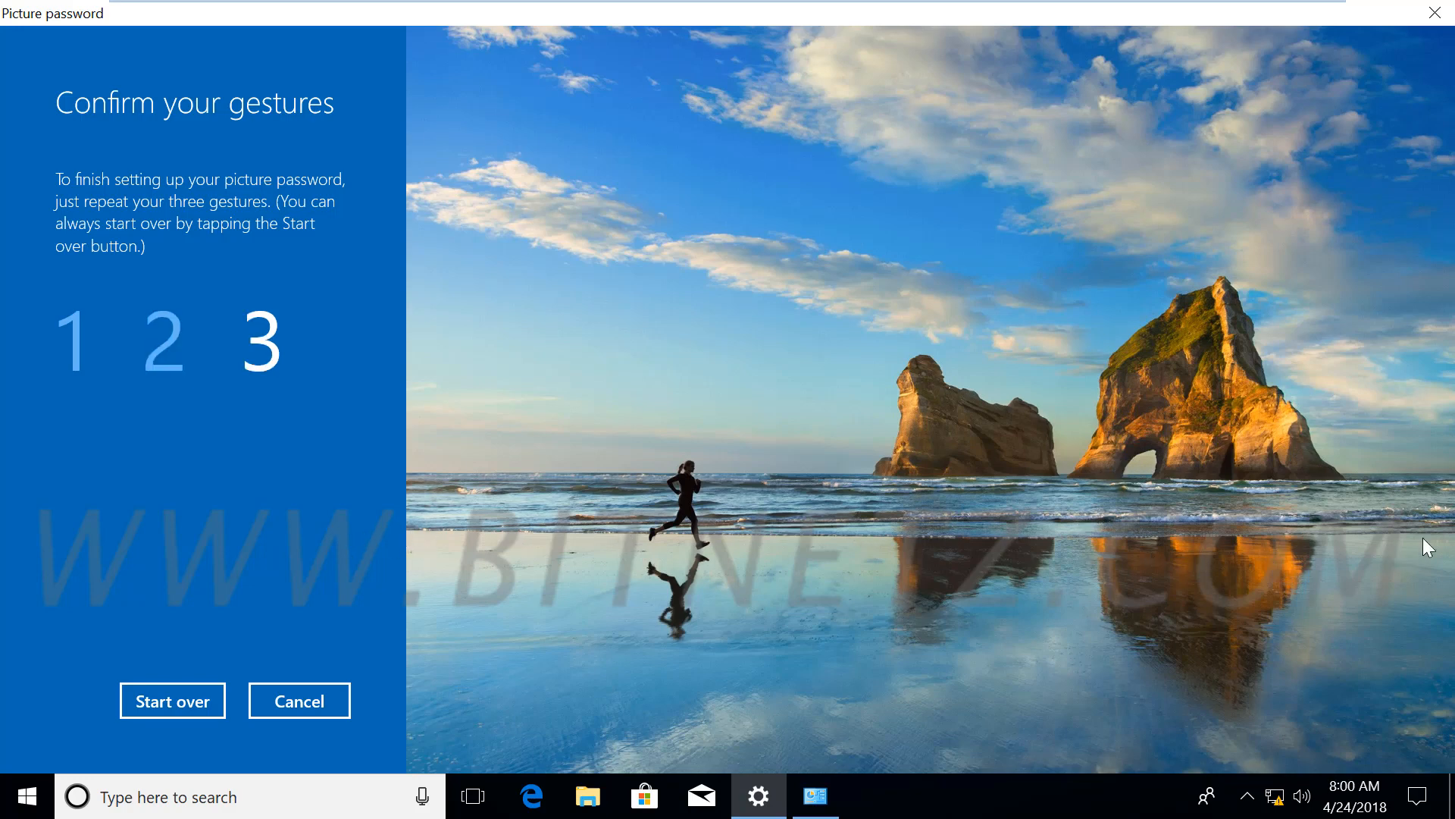
click(1314, 620)
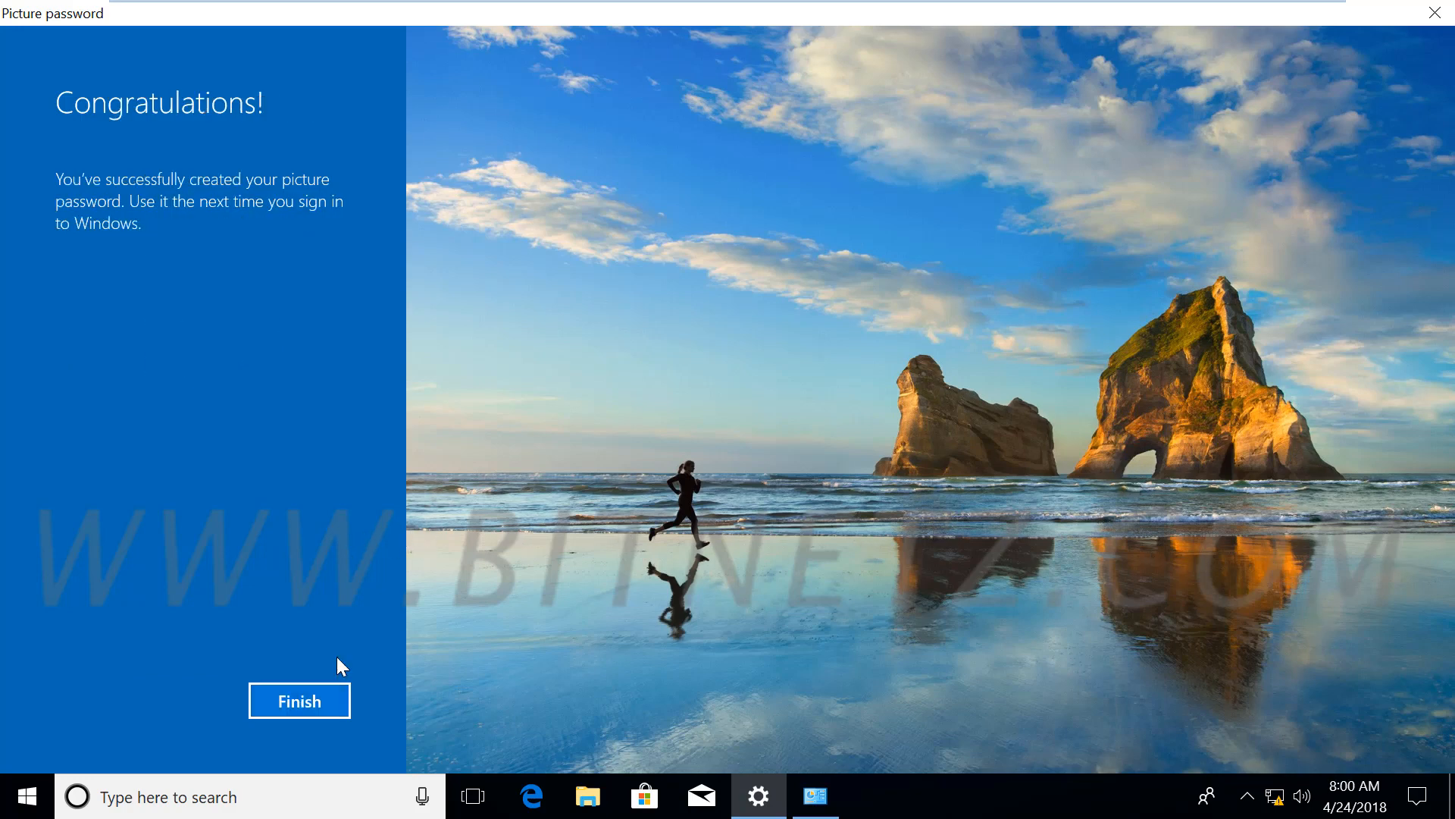
click(298, 702)
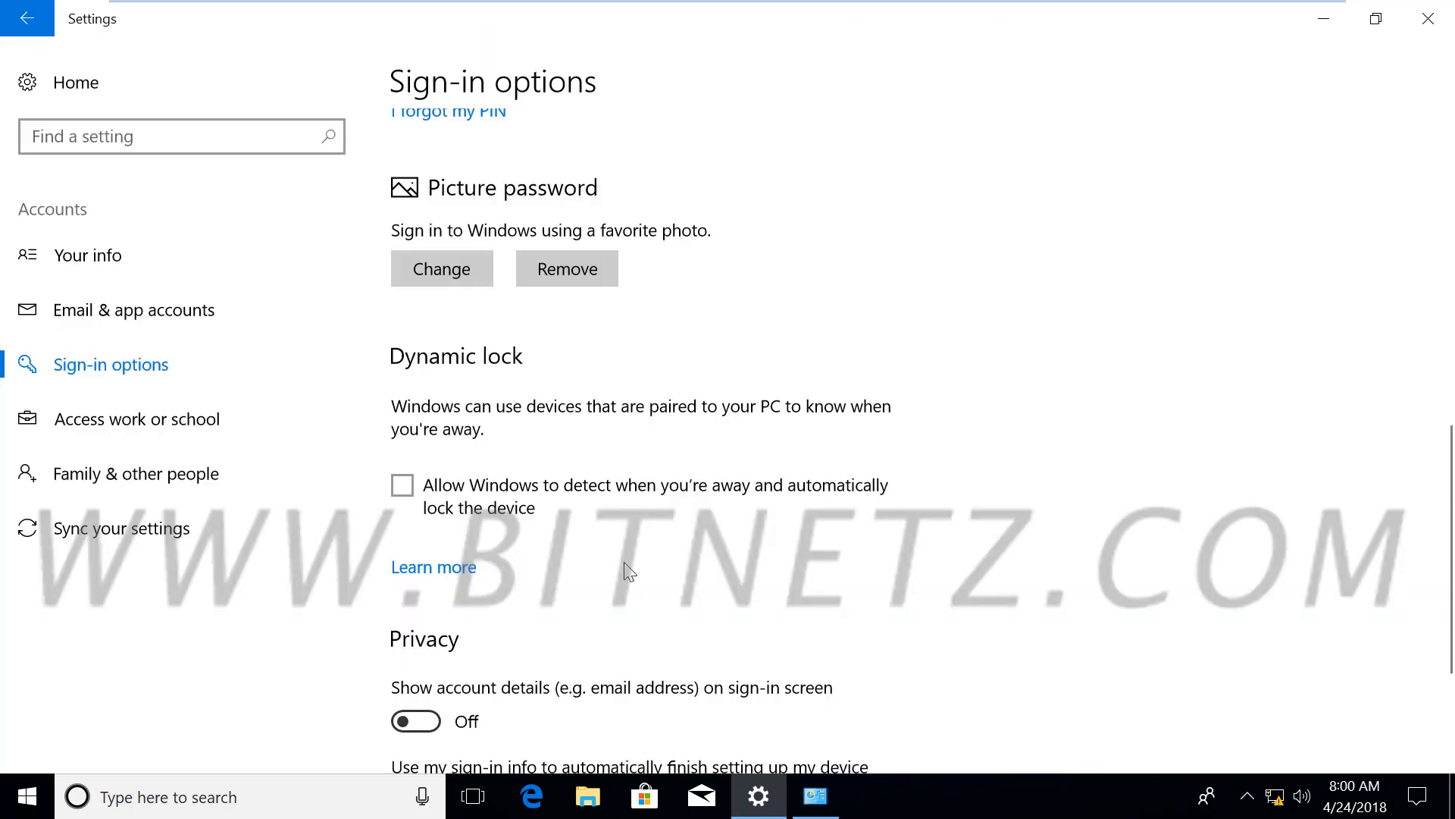
scroll(629, 573, down, 3)
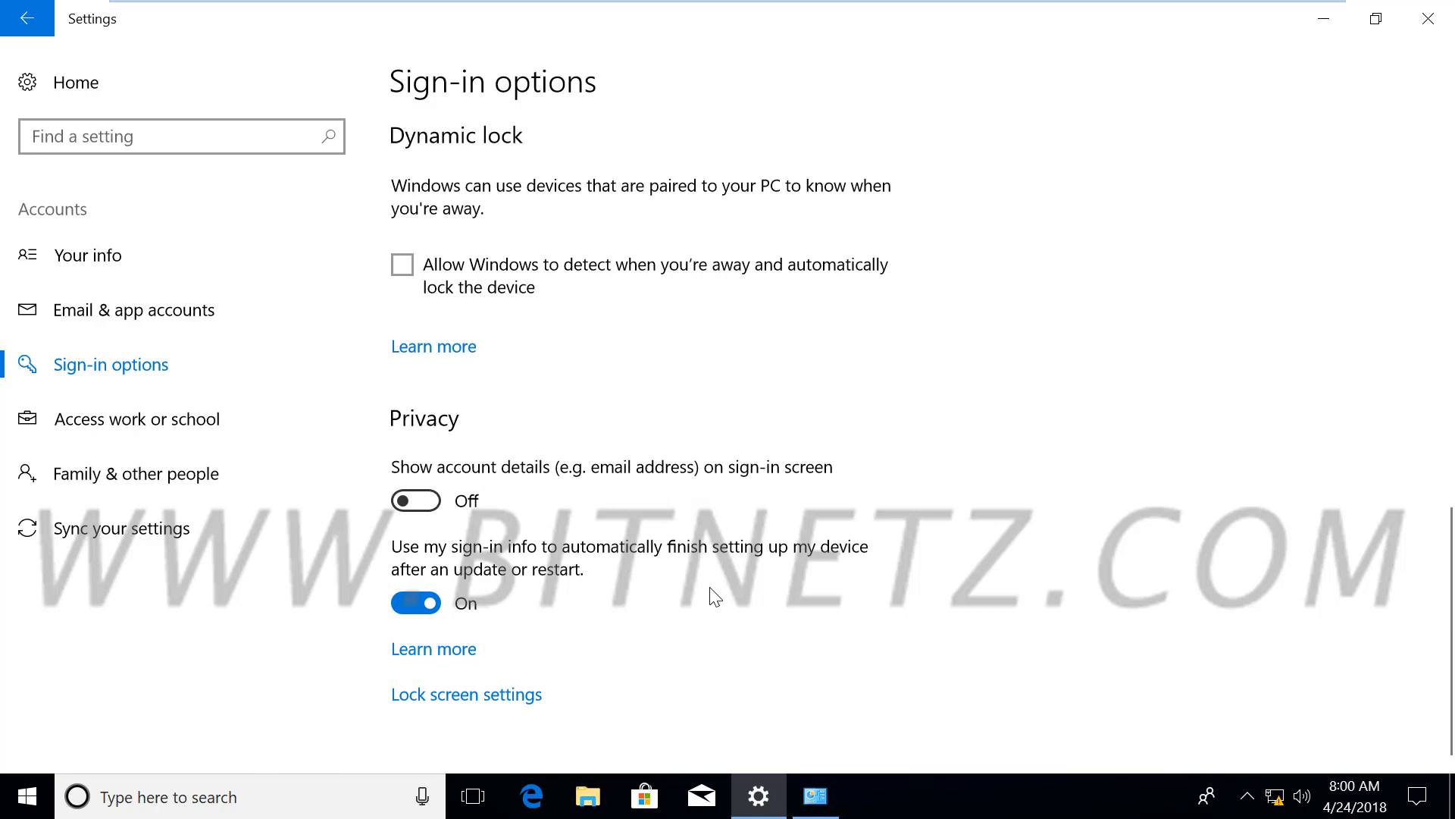
scroll(716, 598, up, 4)
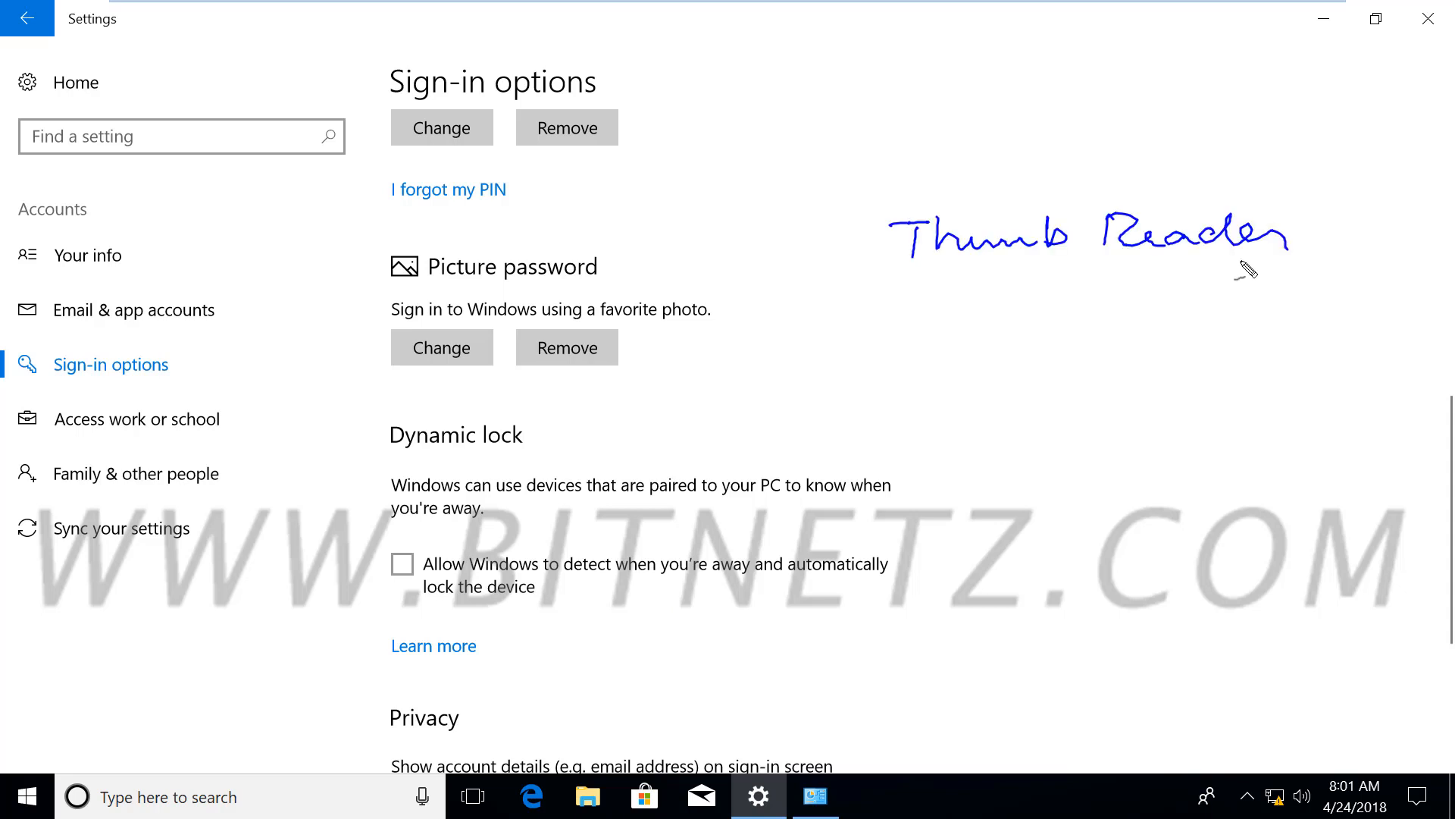
Handwrite and underline notes for Thumb Reader and Windows Biometric Framework beside Sign-in options
click(521, 420)
drag(904, 280, 1033, 282)
mouse_move(859, 347)
mouse_down()
mouse_move(865, 375)
mouse_move(919, 354)
mouse_move(1250, 323)
mouse_move(1130, 396)
mouse_move(1315, 390)
mouse_move(1346, 372)
mouse_move(1355, 385)
mouse_up()
drag(1173, 346, 1313, 351)
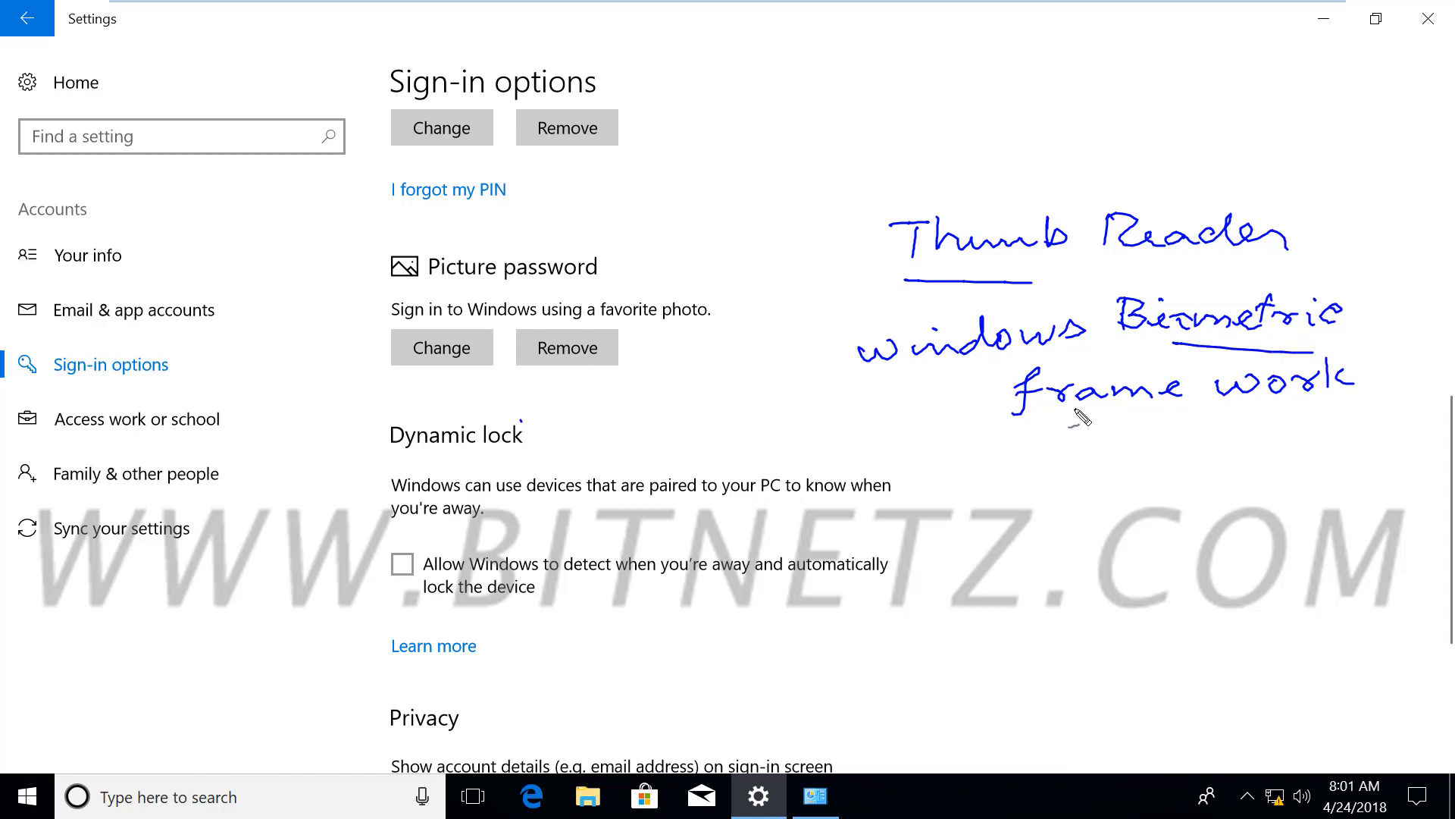
drag(1056, 417, 1186, 419)
drag(1274, 409, 1361, 413)
drag(923, 371, 1029, 367)
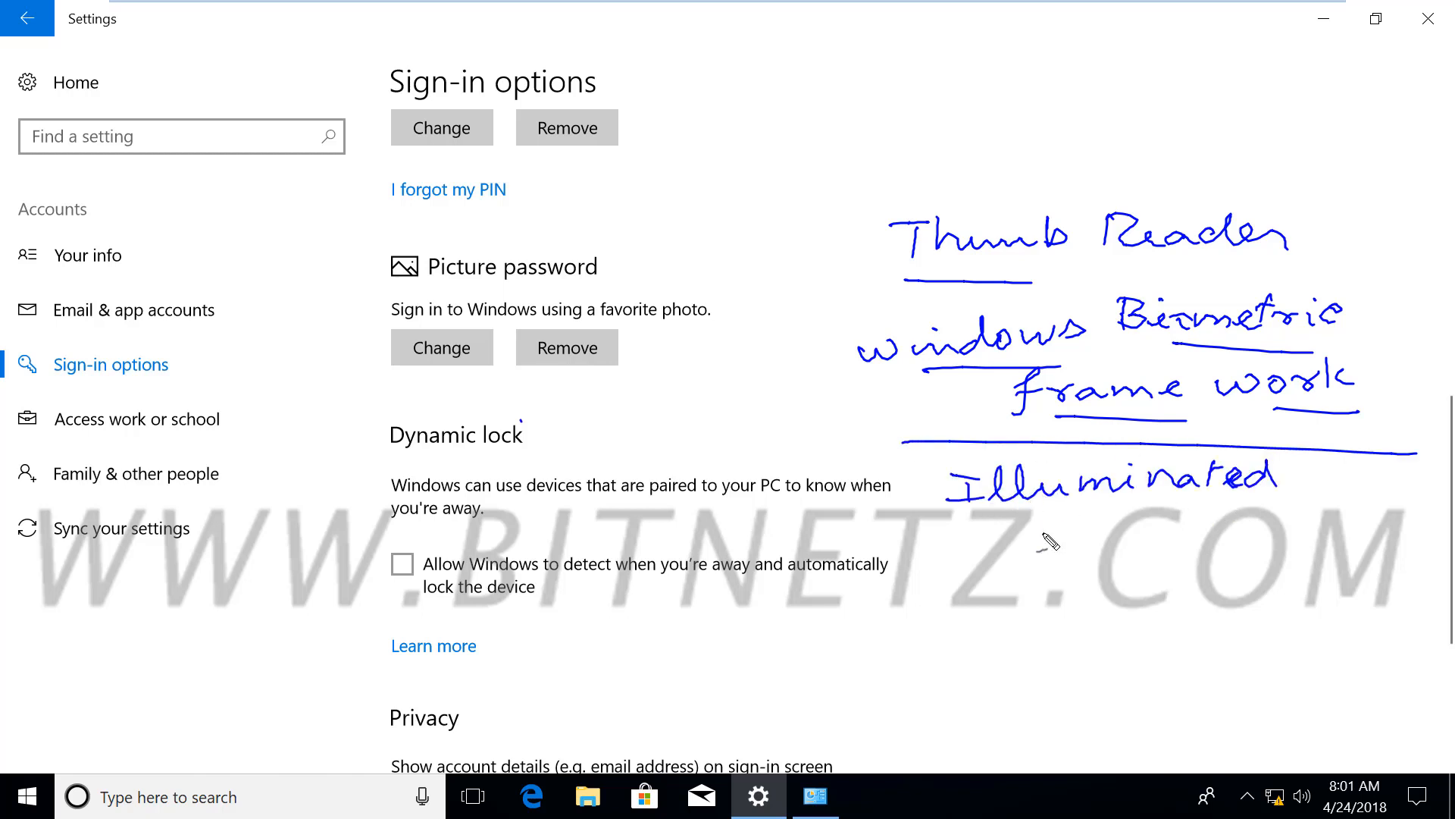
Write, underline and bracket 'Illuminated 3-D infrared cam' notes, then begin a 'web cam' note below
drag(1032, 535, 1037, 554)
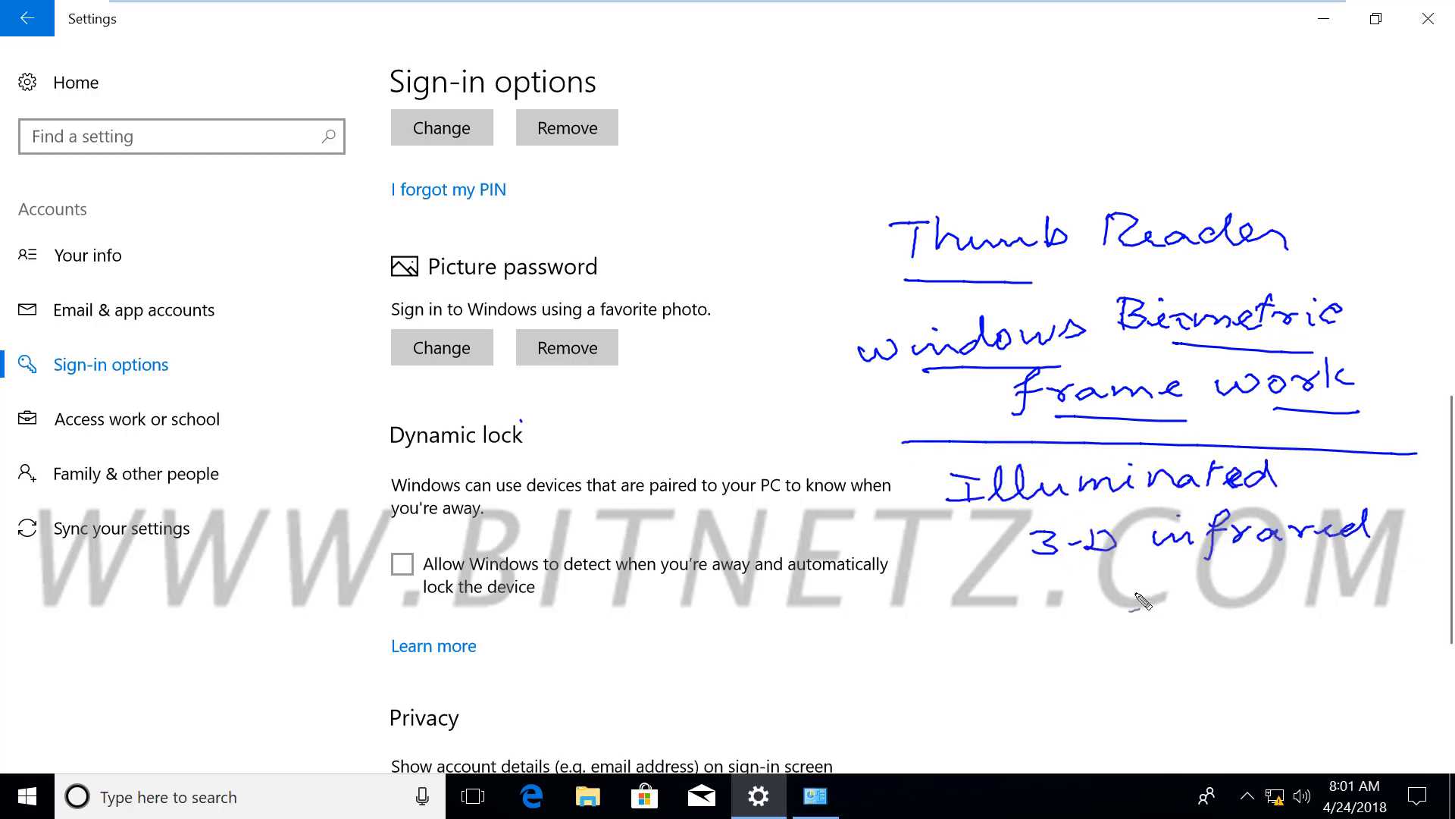
drag(1141, 581, 1240, 593)
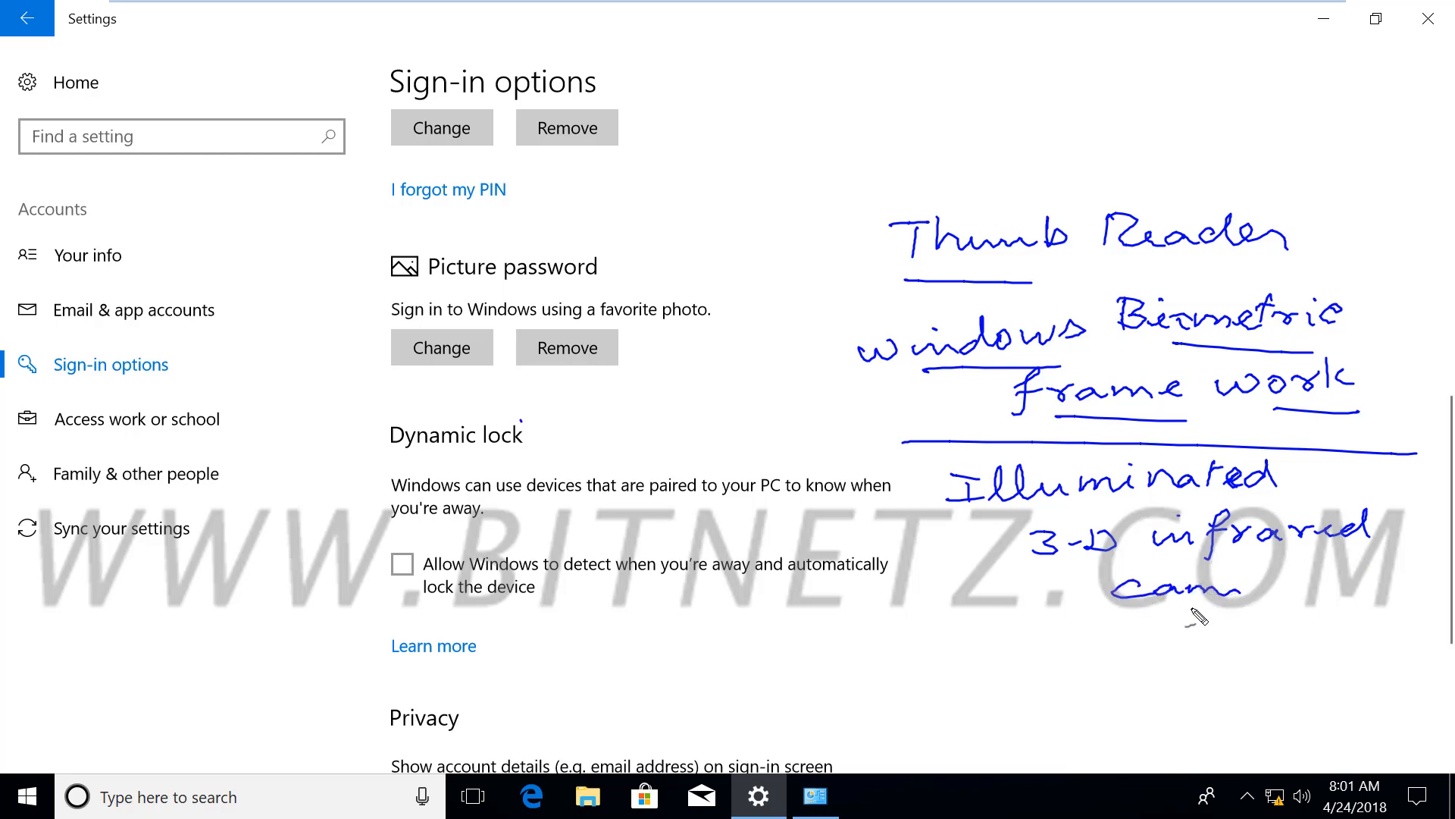
drag(1212, 562, 1328, 567)
drag(1040, 509, 1186, 503)
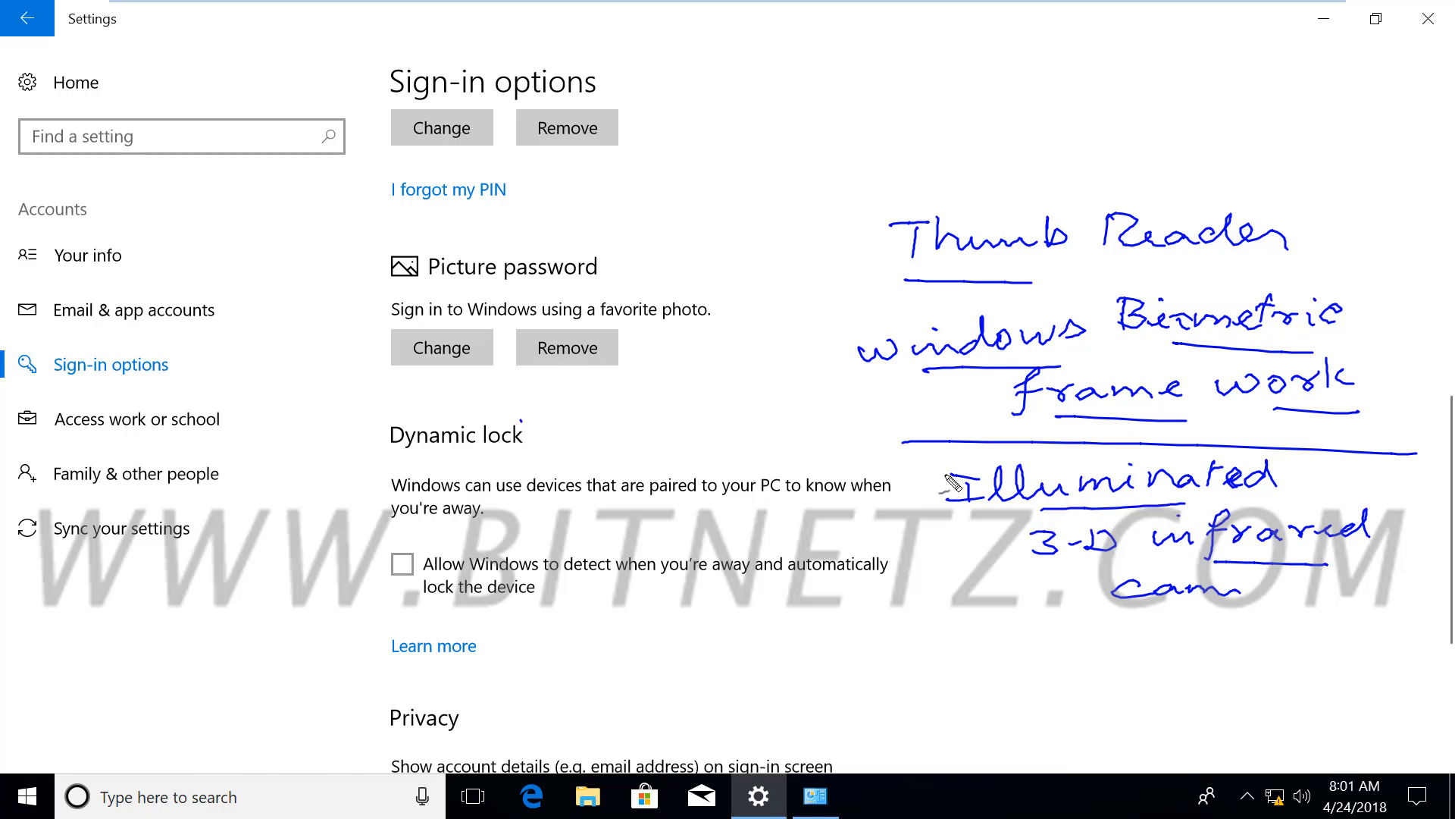
mouse_move(940, 459)
mouse_down()
mouse_move(913, 523)
mouse_move(943, 557)
mouse_up()
mouse_move(893, 647)
mouse_down()
mouse_move(951, 667)
mouse_move(970, 652)
mouse_move(967, 667)
mouse_move(1103, 658)
mouse_up()
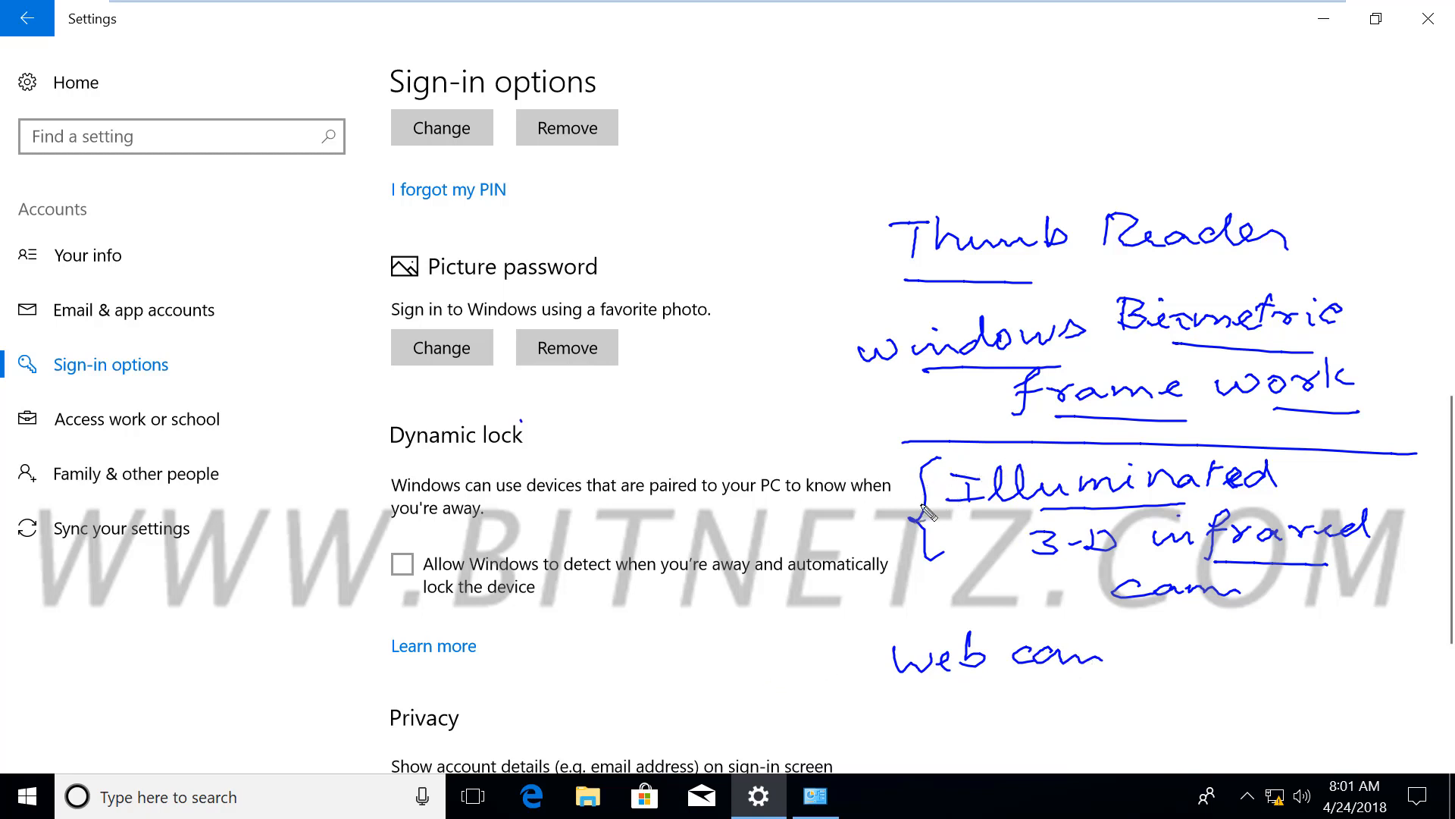
Ink 'Face', '3D' and '2D' notes plus a flat-image box marked with height and width
mouse_move(690, 523)
mouse_down()
mouse_move(694, 552)
mouse_move(811, 520)
mouse_up()
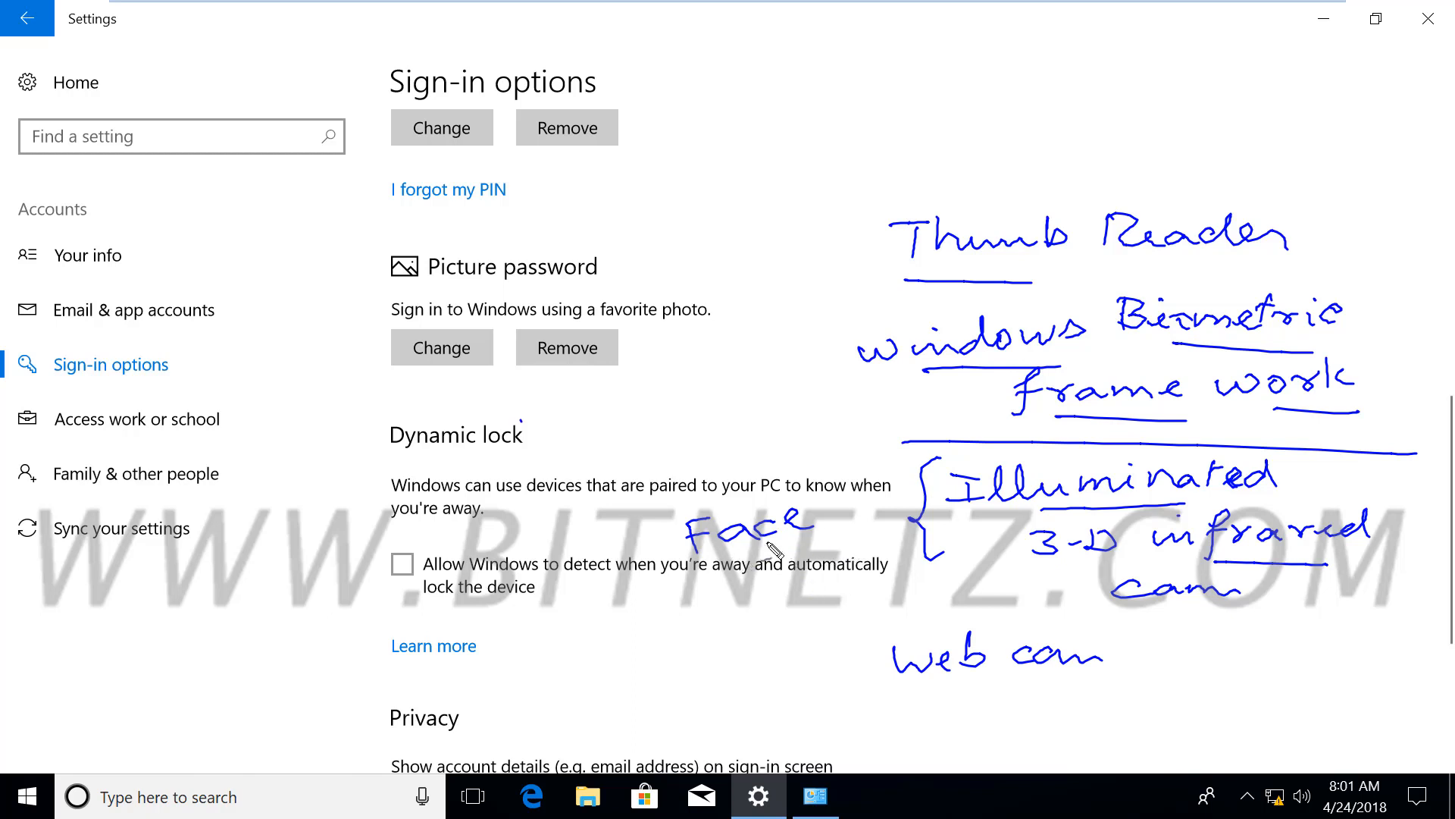
mouse_move(678, 357)
mouse_down()
mouse_move(680, 378)
mouse_move(731, 350)
mouse_move(716, 365)
mouse_up()
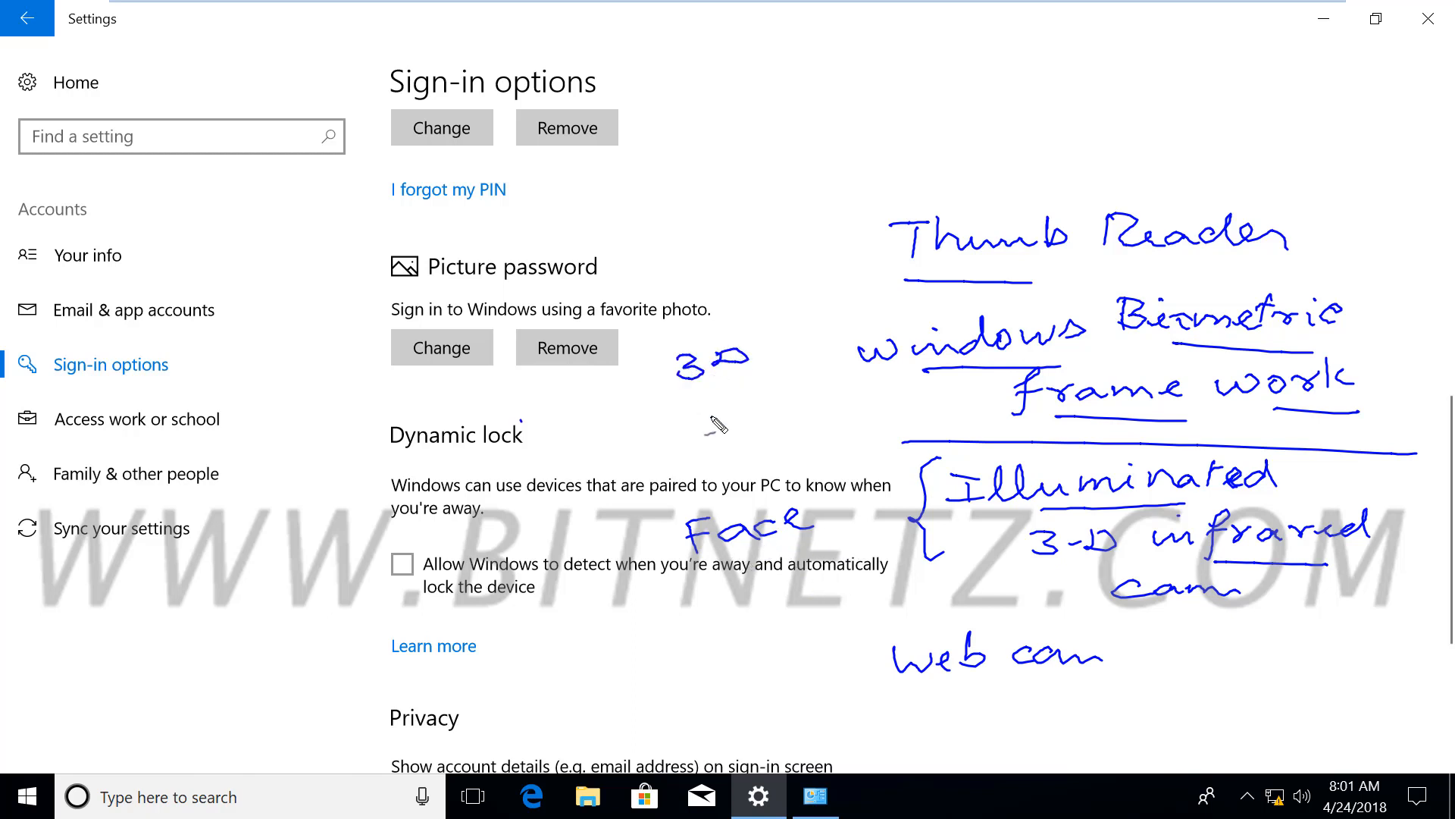
drag(707, 419, 744, 433)
drag(742, 412, 746, 432)
mouse_move(507, 387)
mouse_down()
mouse_move(526, 458)
mouse_move(623, 366)
mouse_move(552, 459)
mouse_move(526, 459)
mouse_up()
mouse_move(587, 416)
mouse_down()
mouse_move(581, 379)
mouse_move(596, 390)
mouse_move(561, 422)
mouse_move(611, 415)
mouse_move(543, 430)
mouse_up()
Box the web cam note, add a circle, sketch 3D axes, and brace the infrared notes
drag(899, 610, 845, 671)
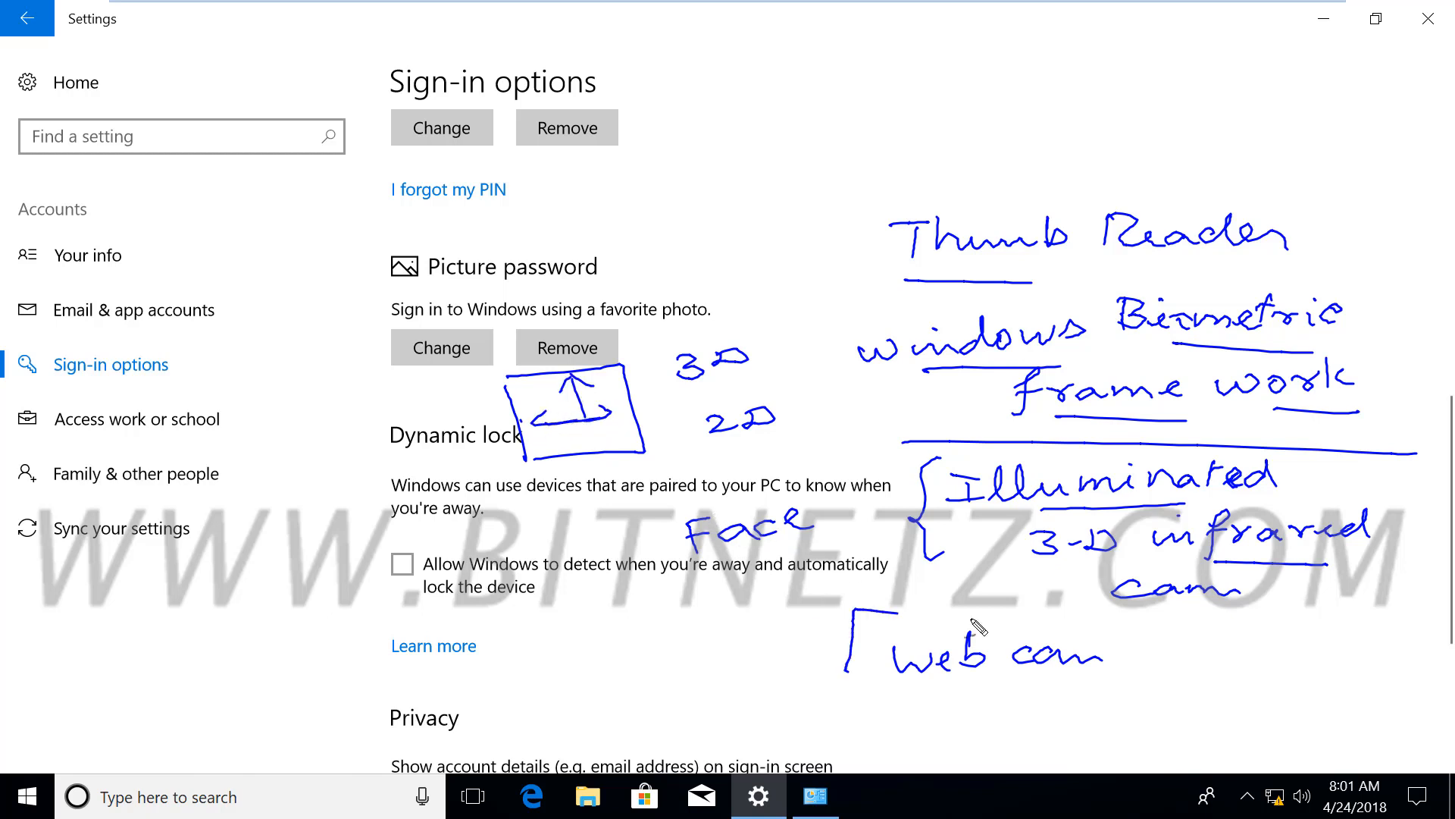
mouse_move(899, 611)
mouse_down()
mouse_move(1148, 638)
mouse_move(1020, 691)
mouse_move(846, 672)
mouse_up()
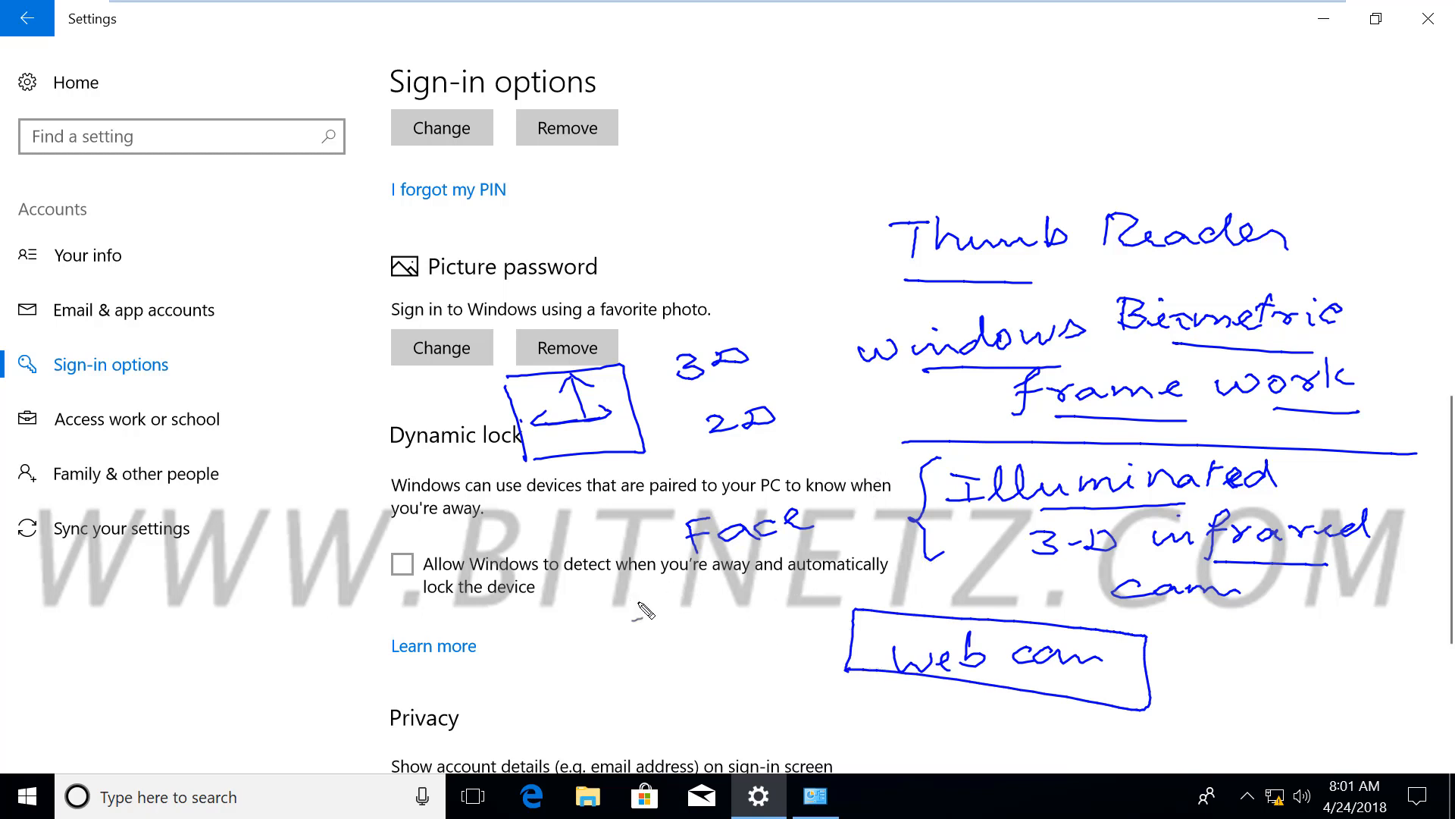
mouse_move(612, 609)
mouse_down()
mouse_move(649, 601)
mouse_move(622, 586)
mouse_up()
drag(626, 245, 750, 246)
drag(685, 203, 684, 300)
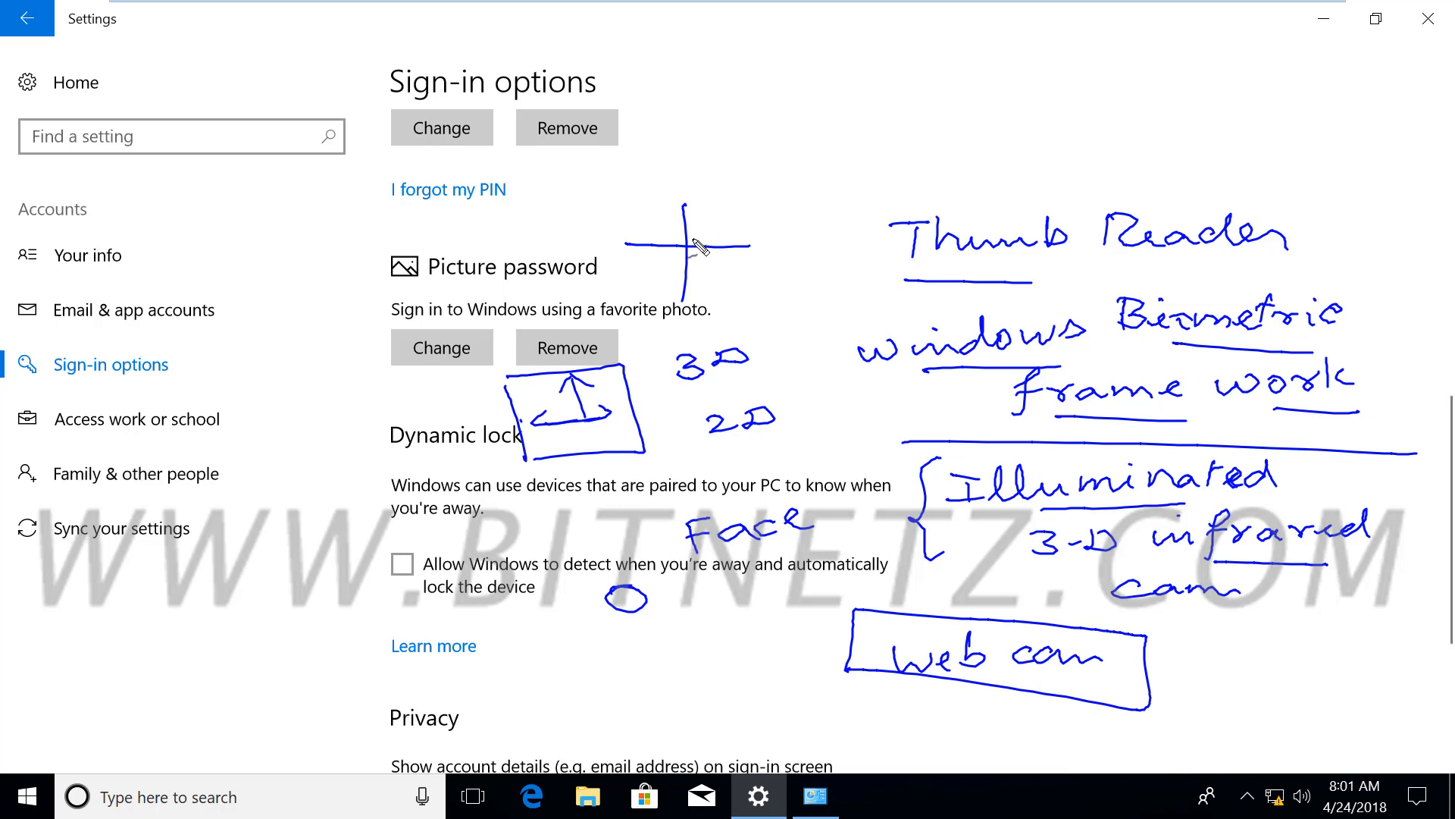
mouse_move(689, 243)
mouse_down()
mouse_move(749, 201)
mouse_move(752, 219)
mouse_up()
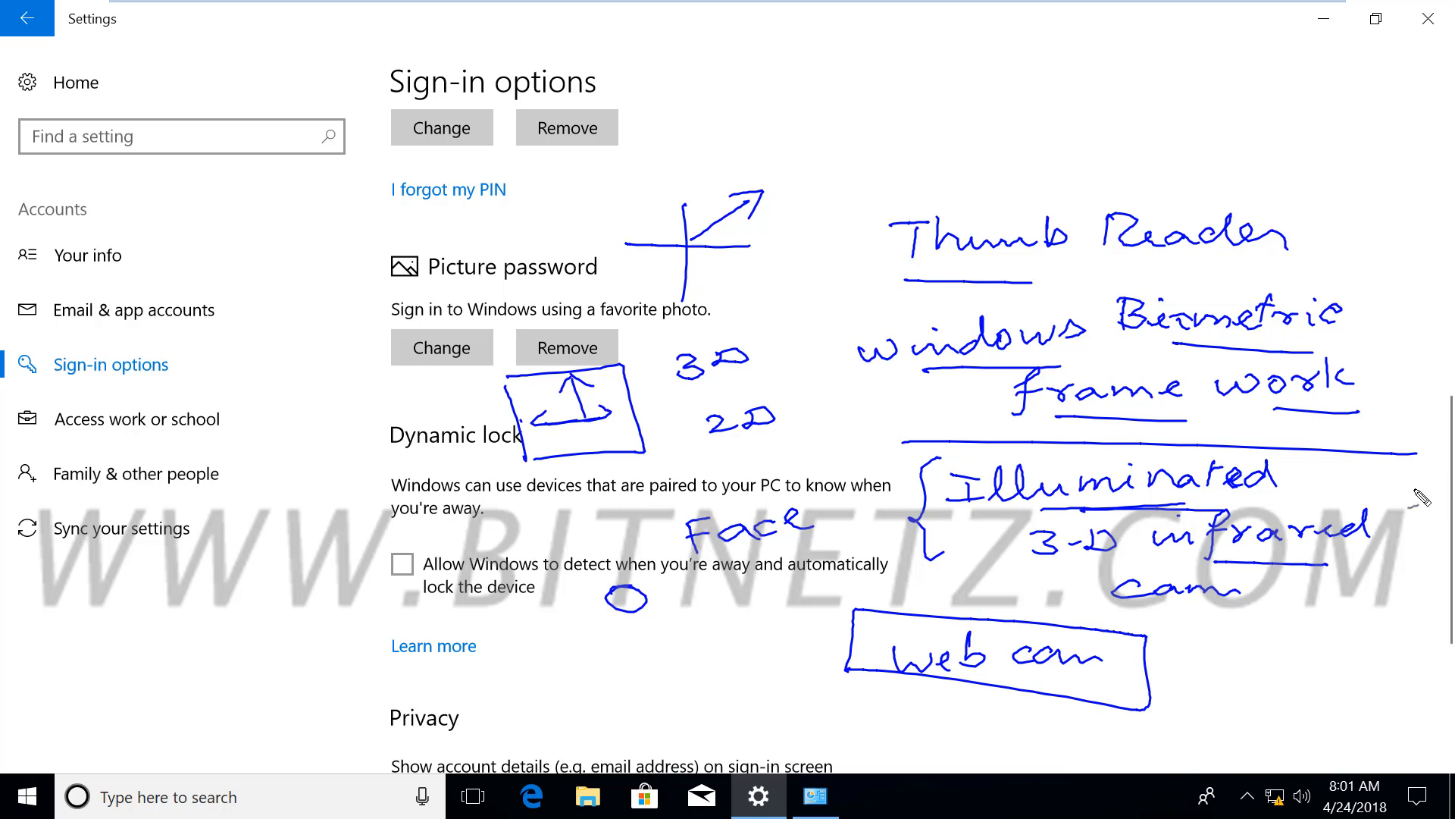
mouse_move(1395, 474)
mouse_down()
mouse_move(1411, 536)
mouse_move(1369, 582)
mouse_up()
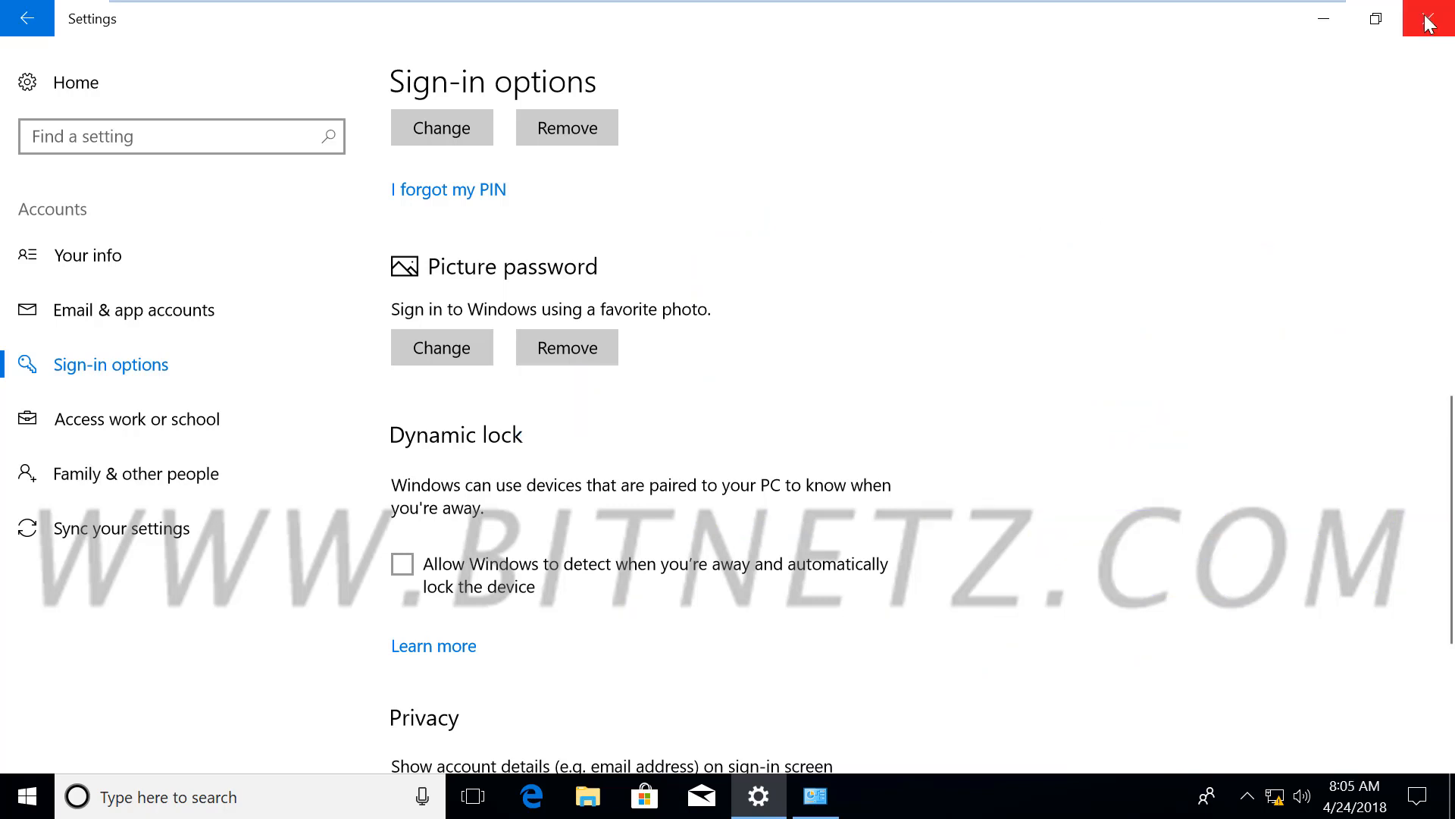
Close Settings, sign out via the Start menu account icon, and return to sign-in
click(1428, 23)
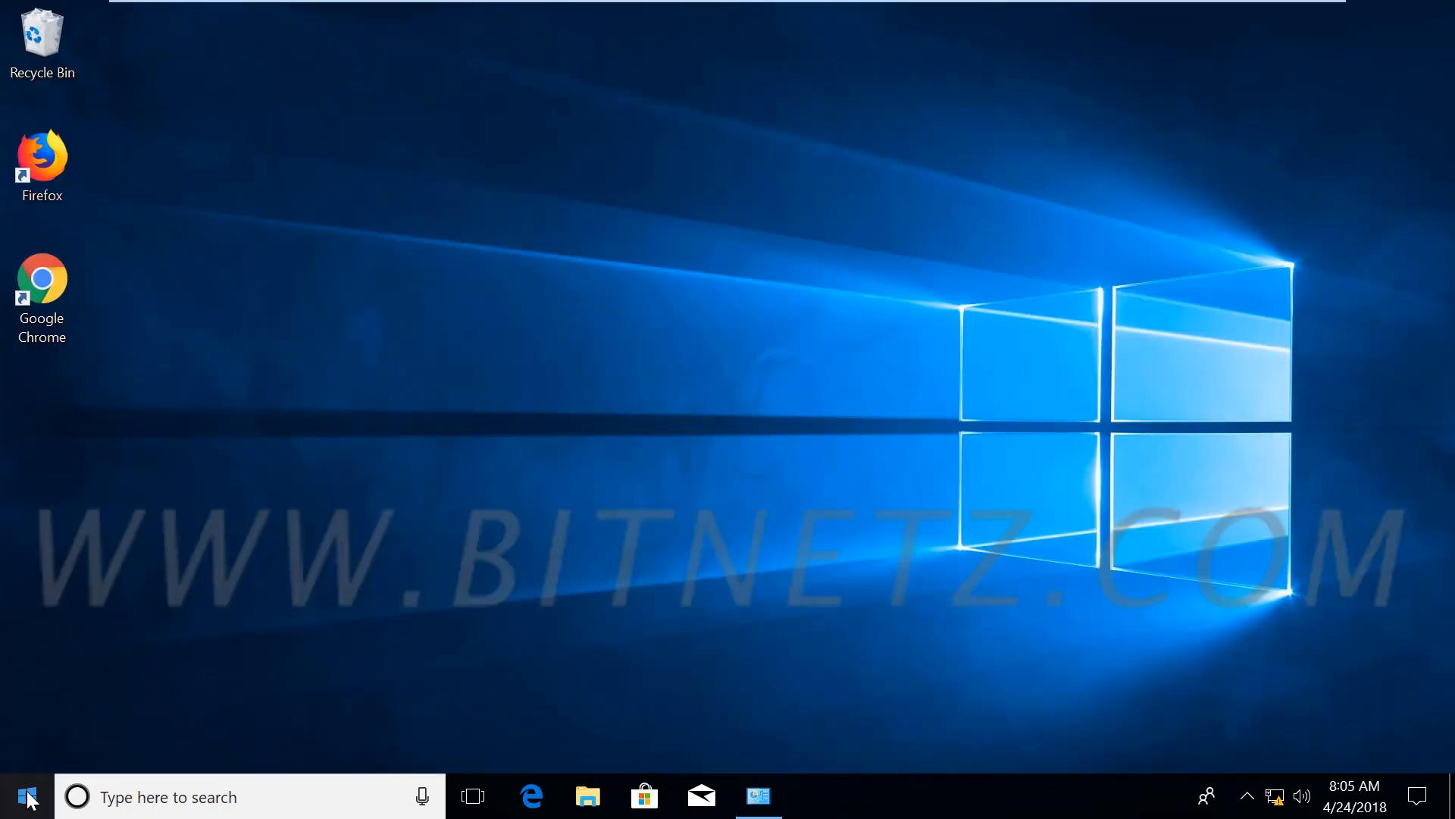
click(29, 797)
click(24, 641)
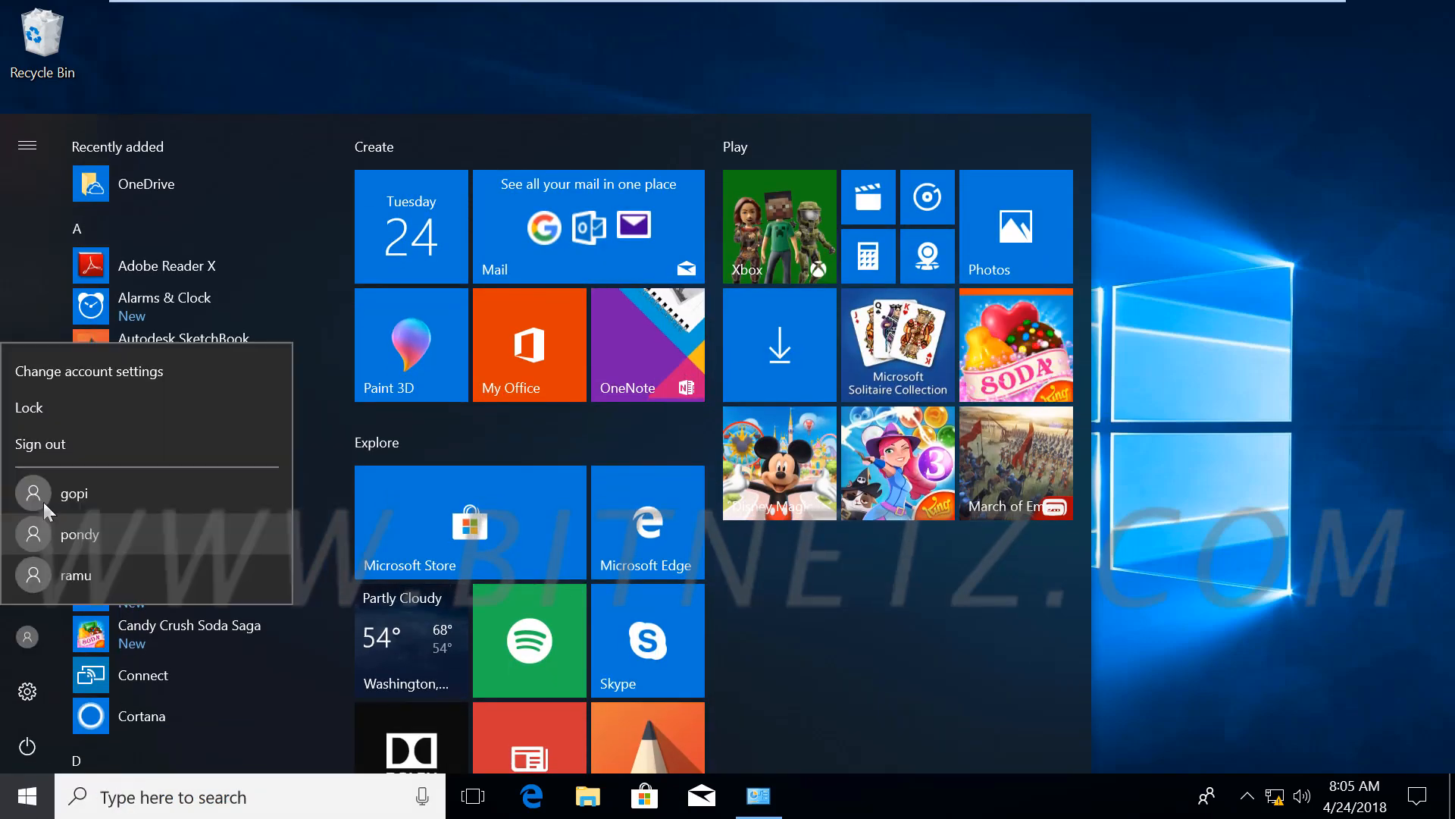
click(38, 443)
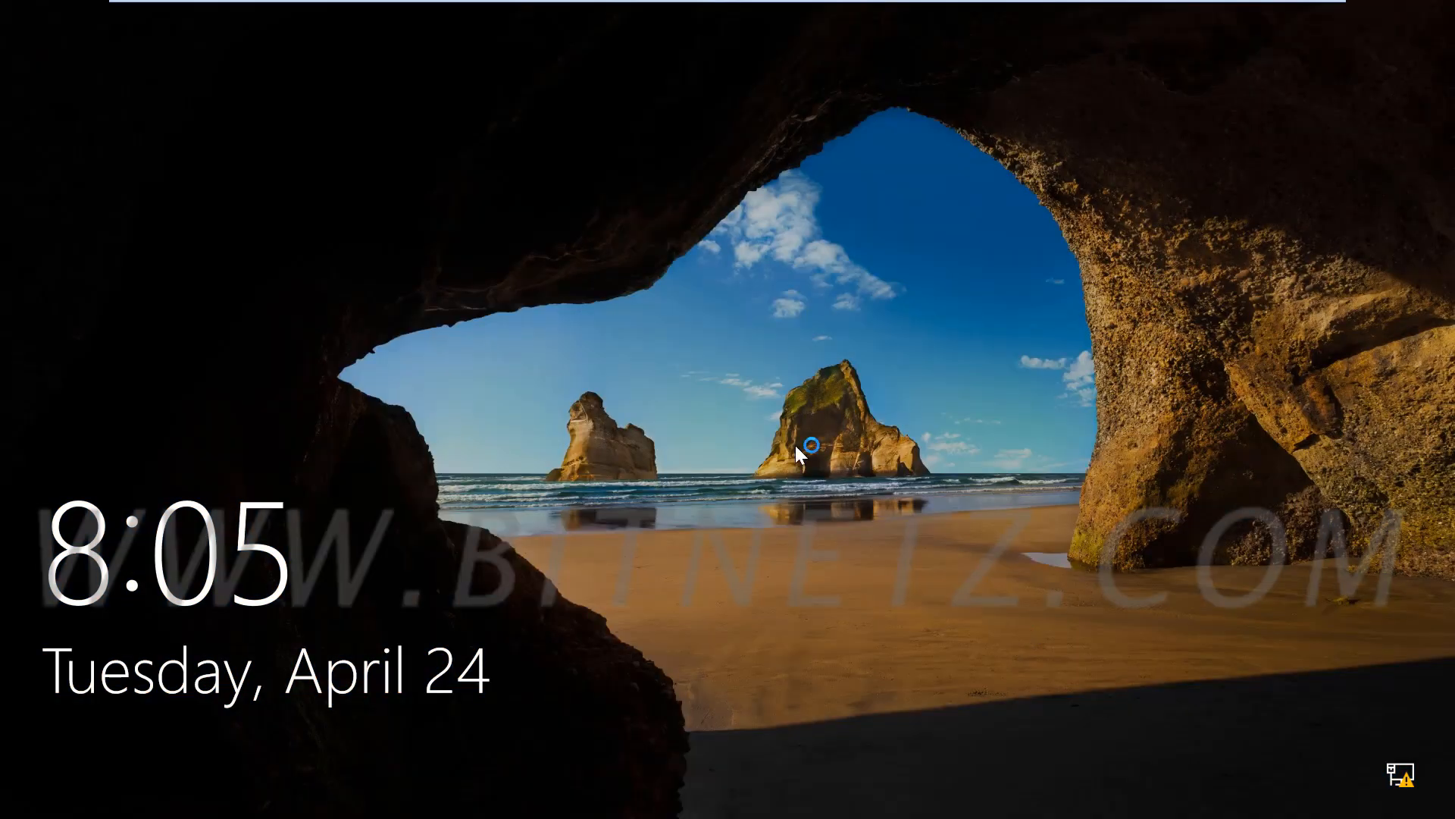
click(794, 444)
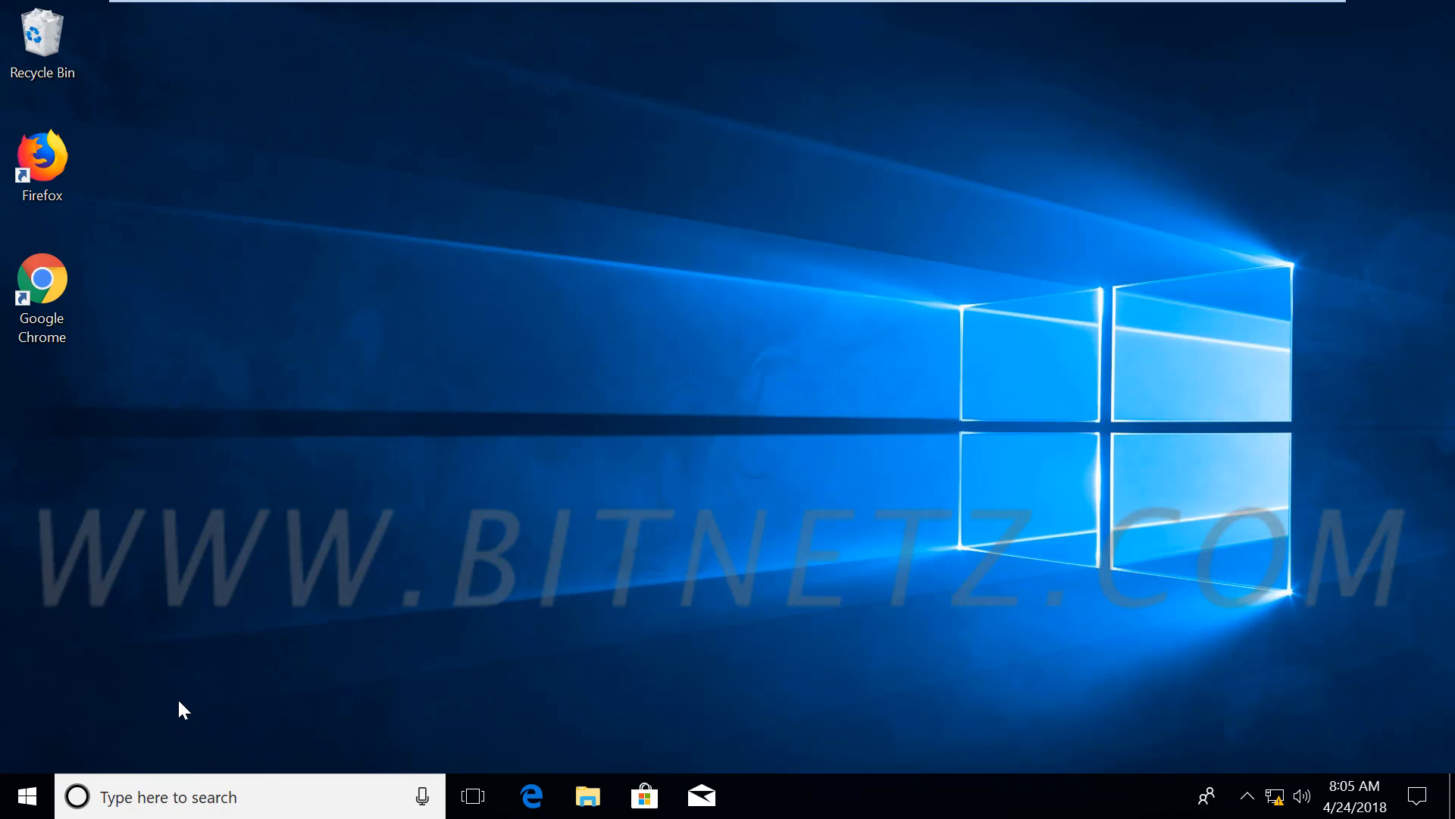
Sign out again from the Start menu account icon and reach the sign-in screen
click(27, 795)
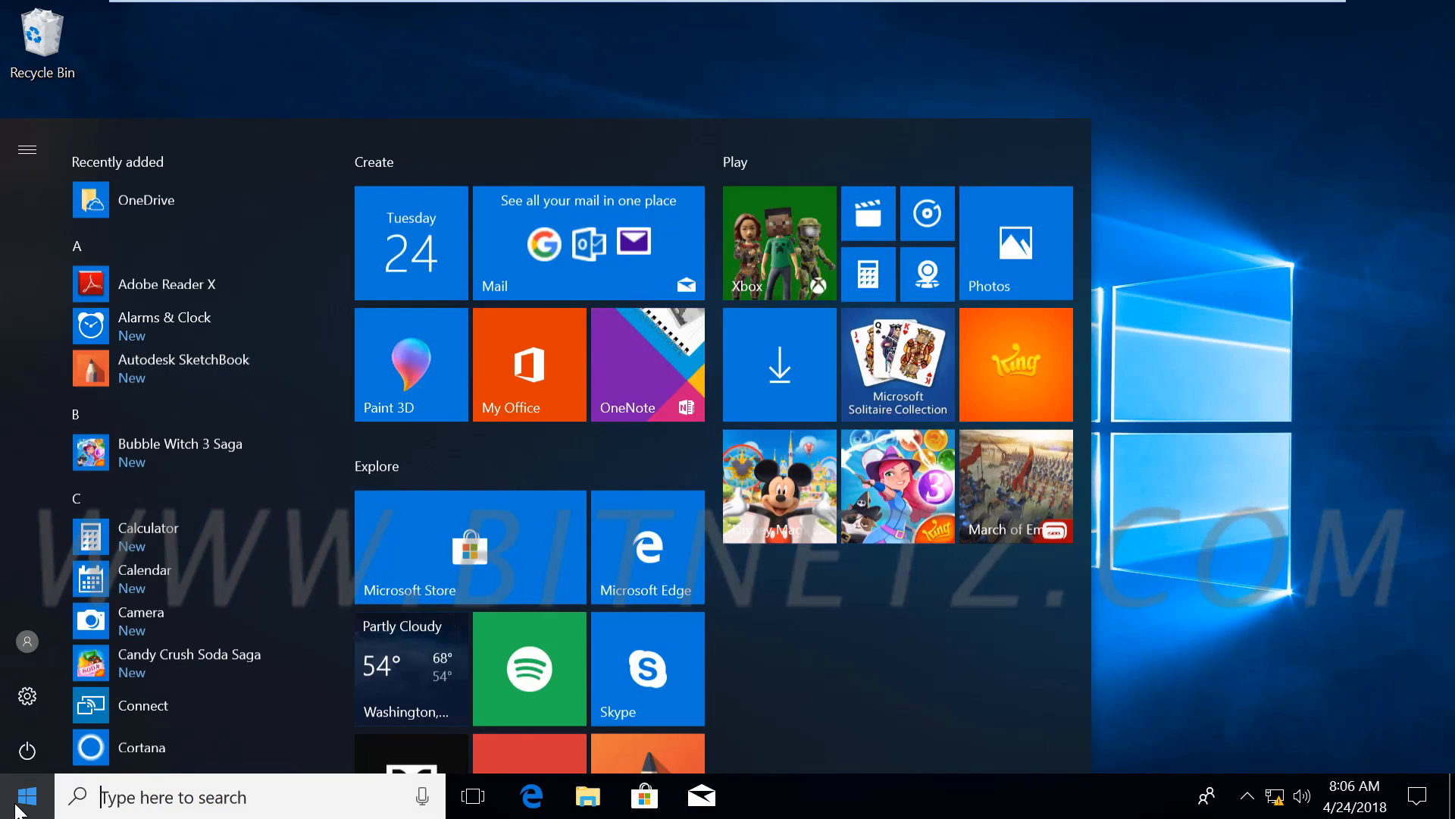
click(22, 643)
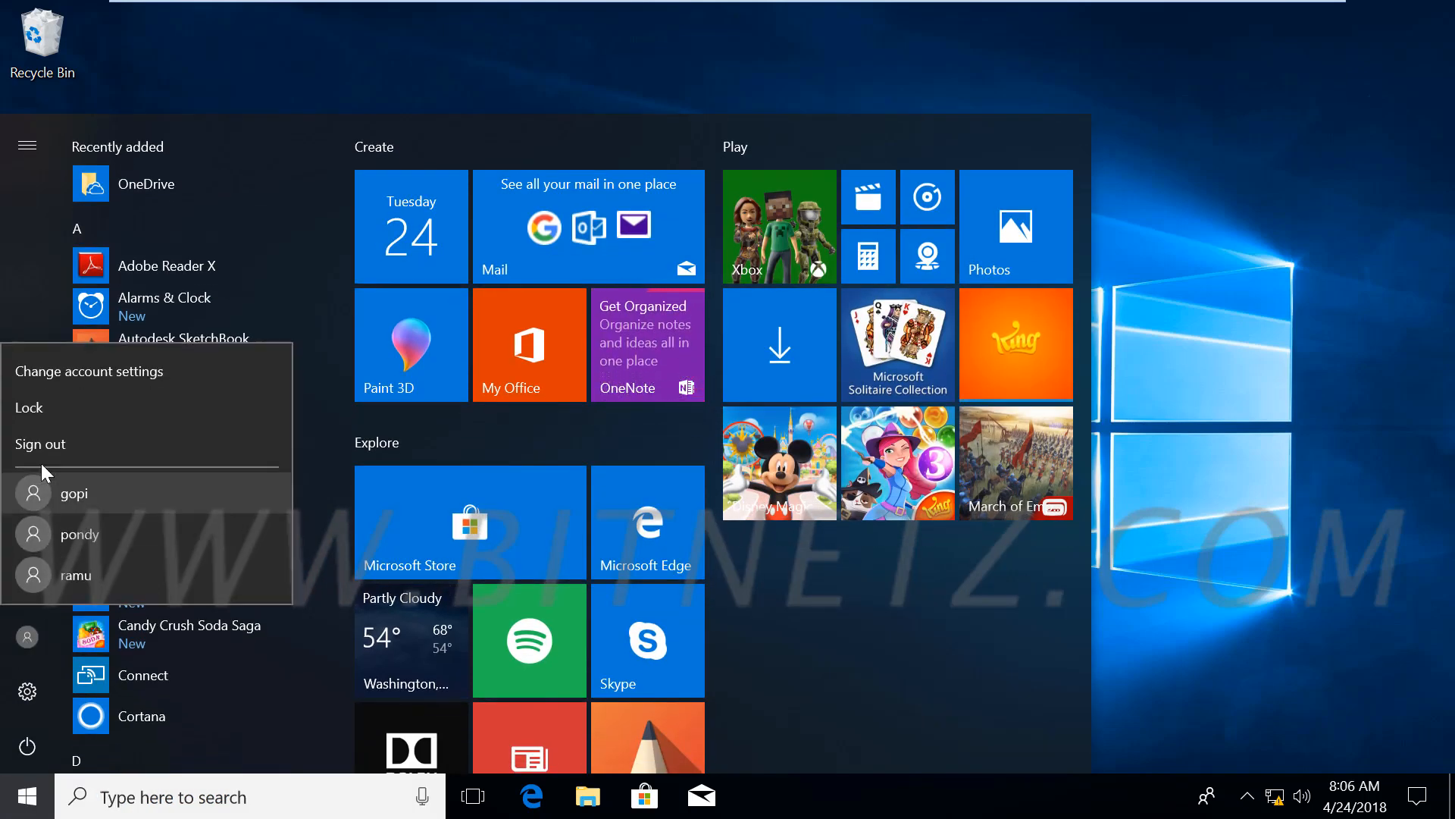
click(40, 443)
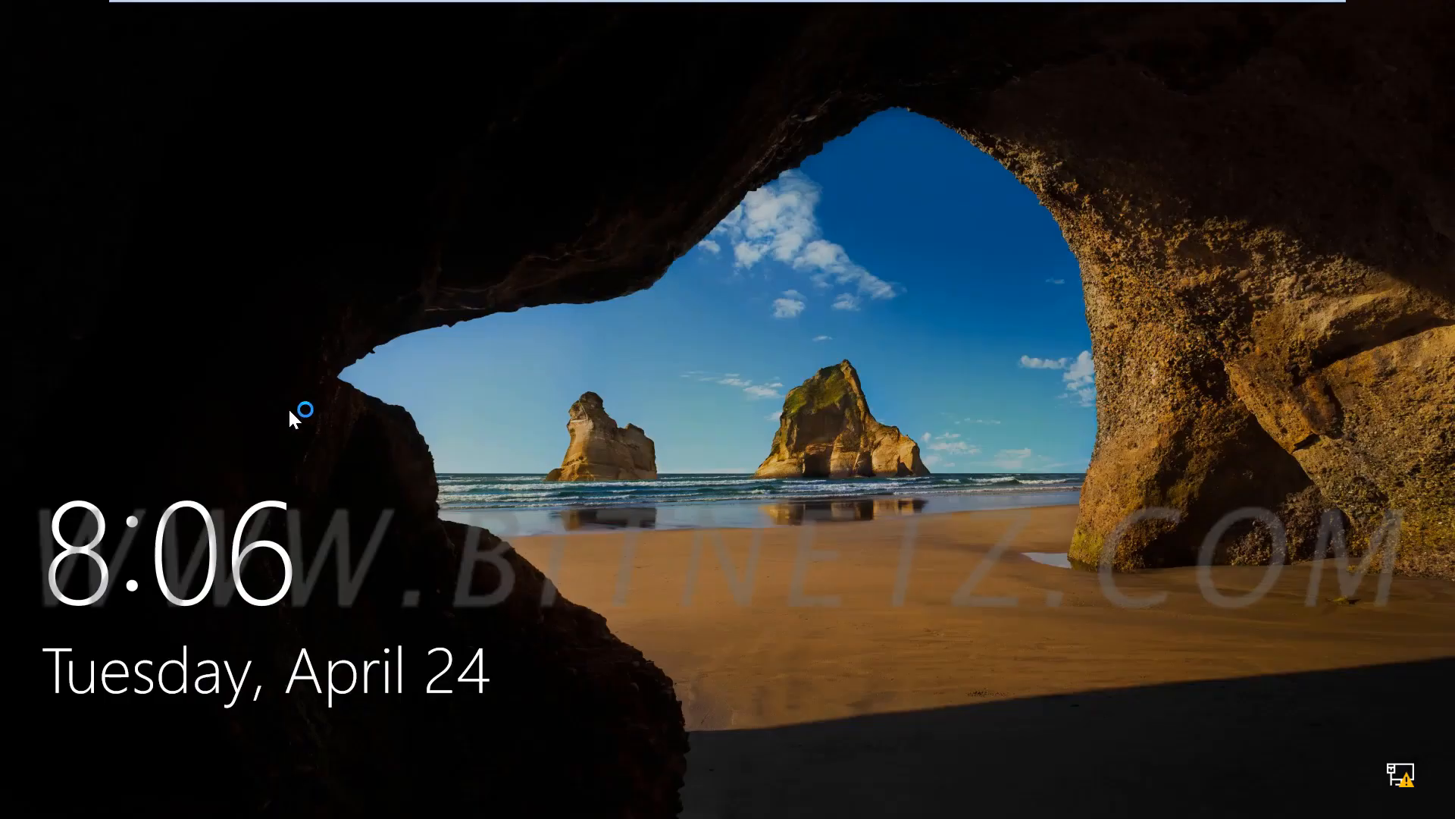
click(523, 443)
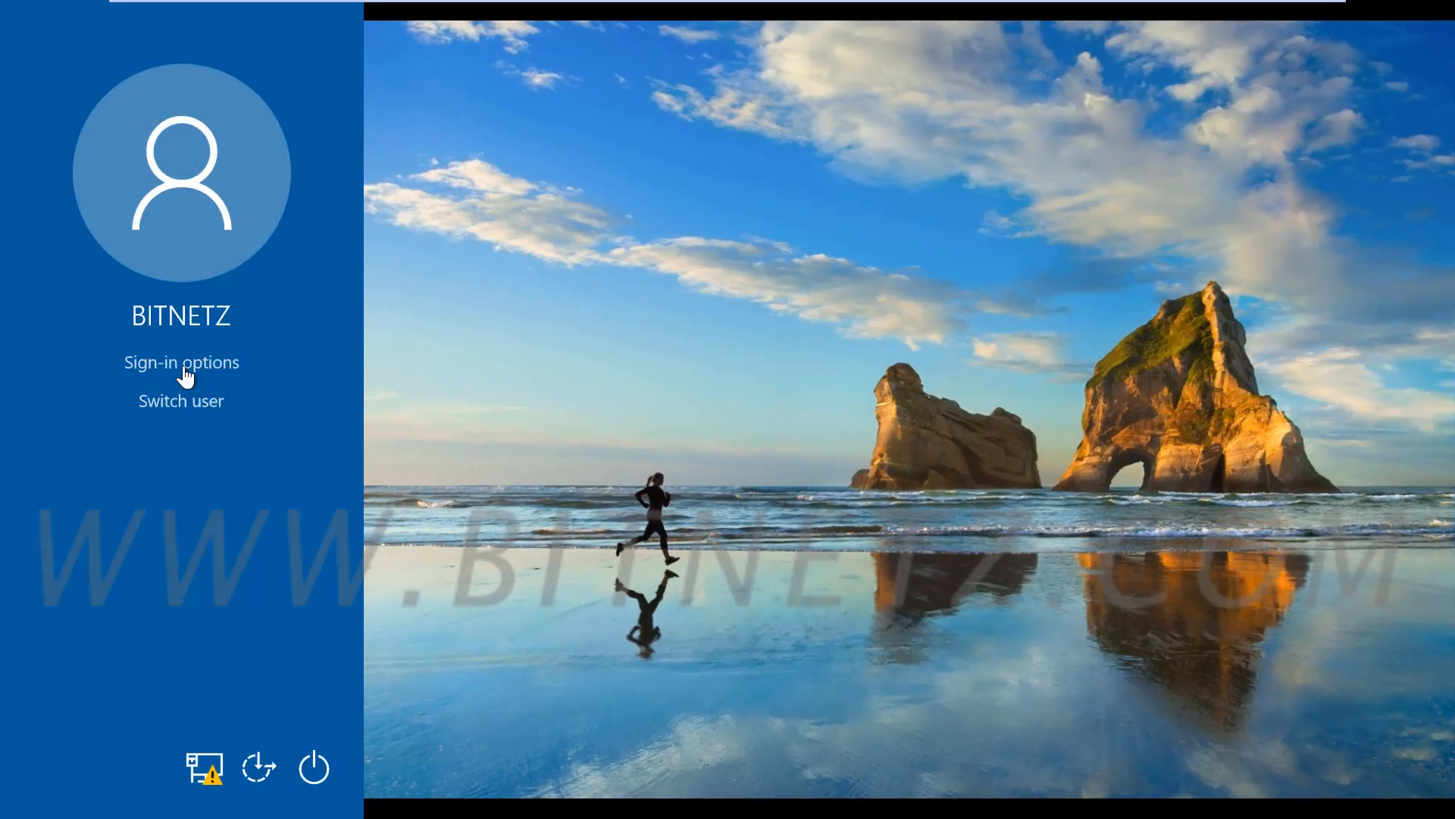
Switch the sign-in method to PIN and enter the account PIN
click(179, 367)
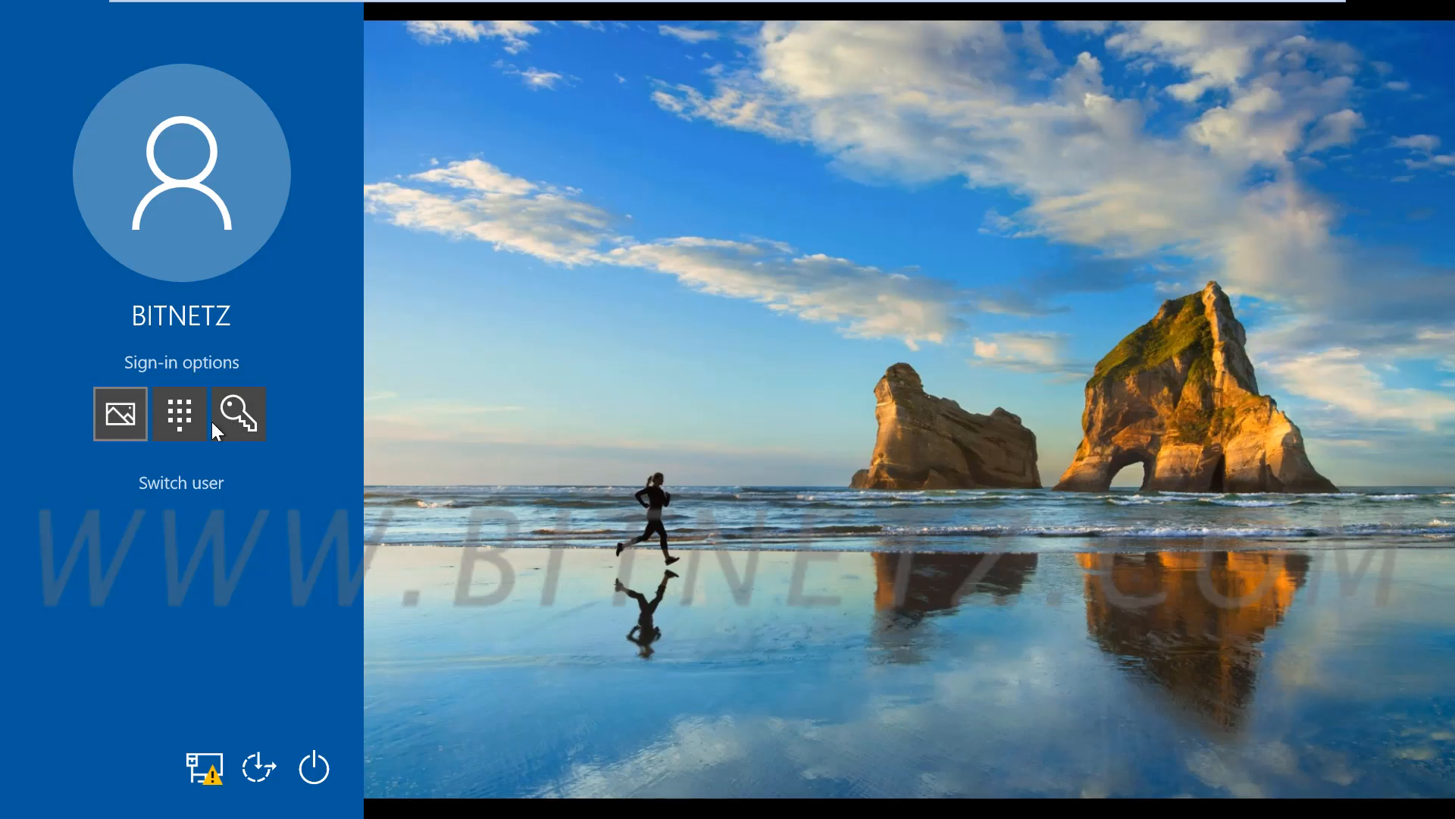
click(197, 421)
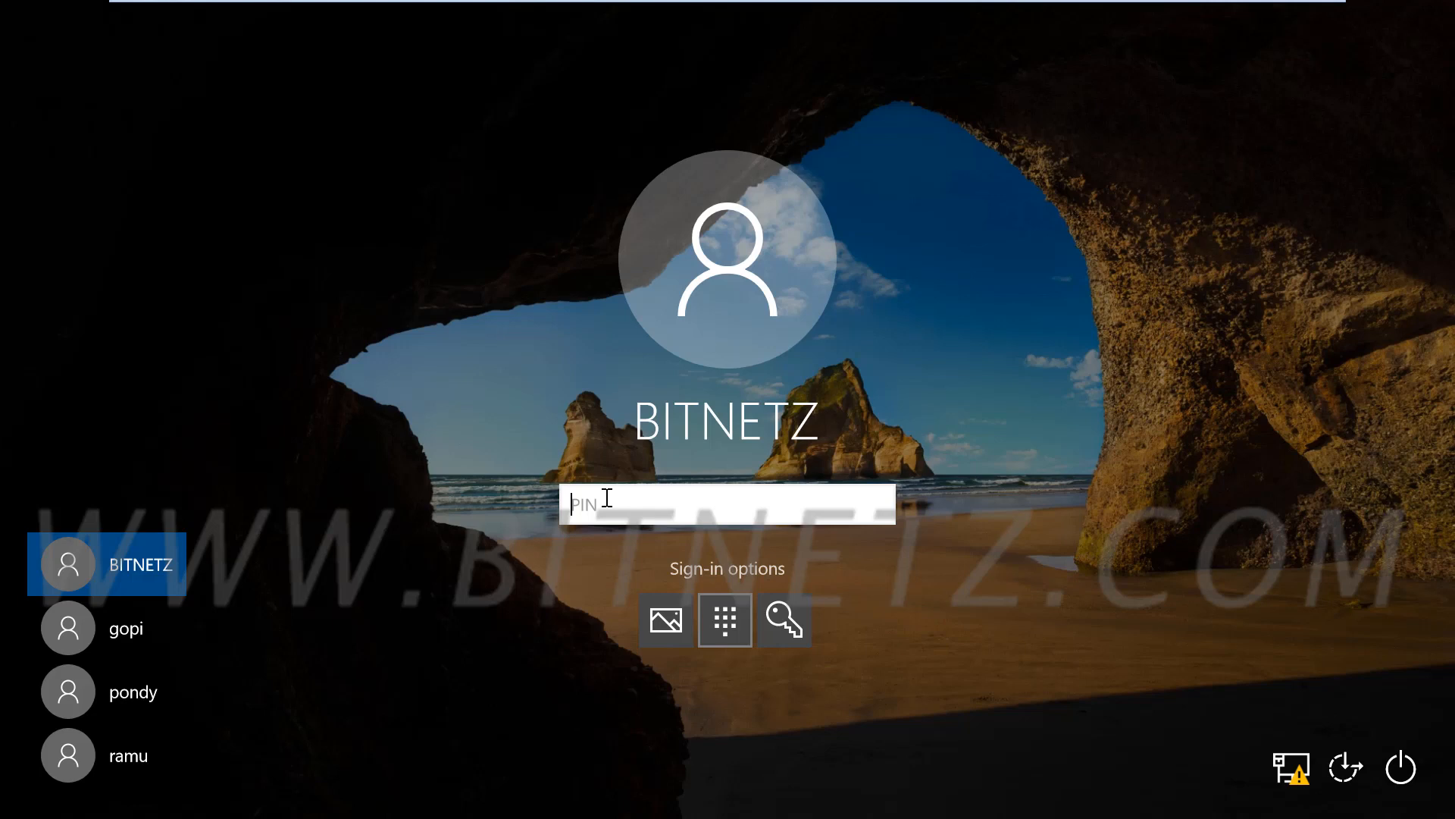
text(1234)
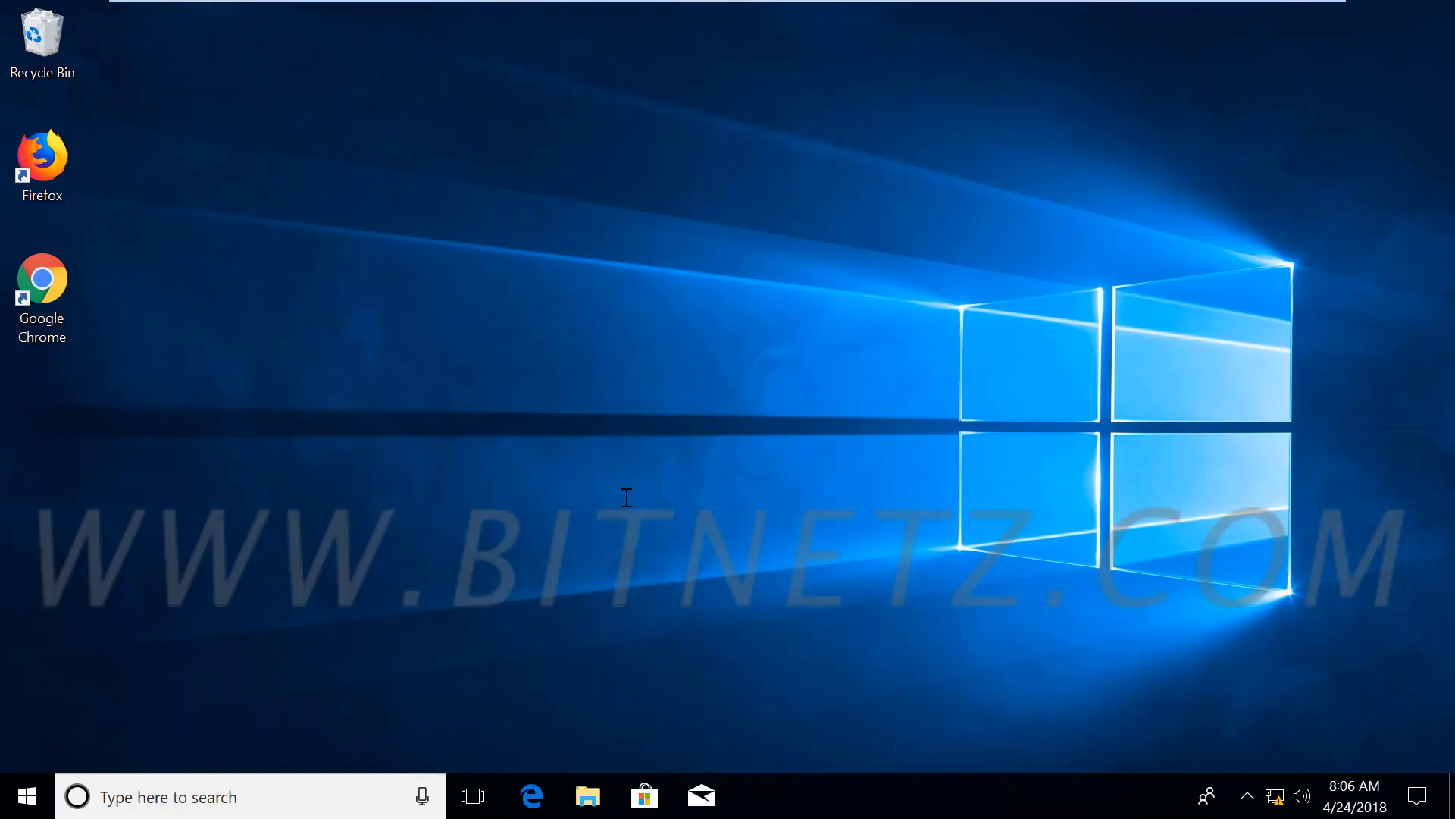